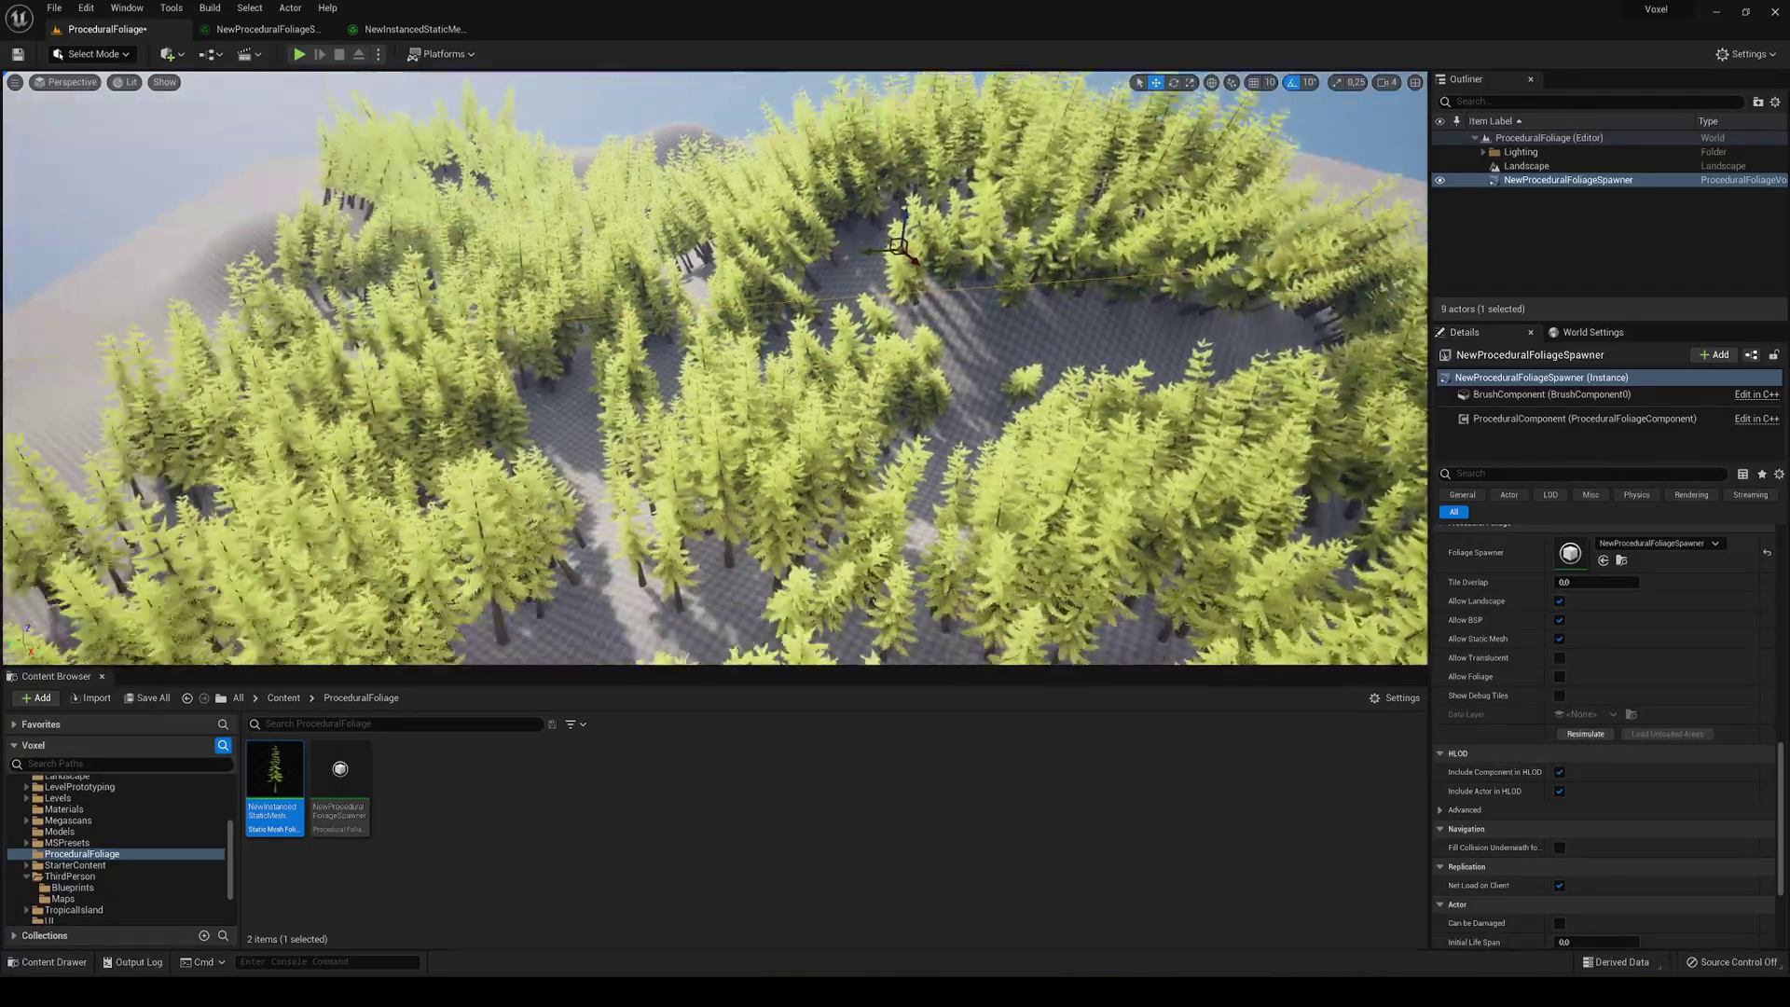
key("w")
right_click_drag(714, 368, 780, 395)
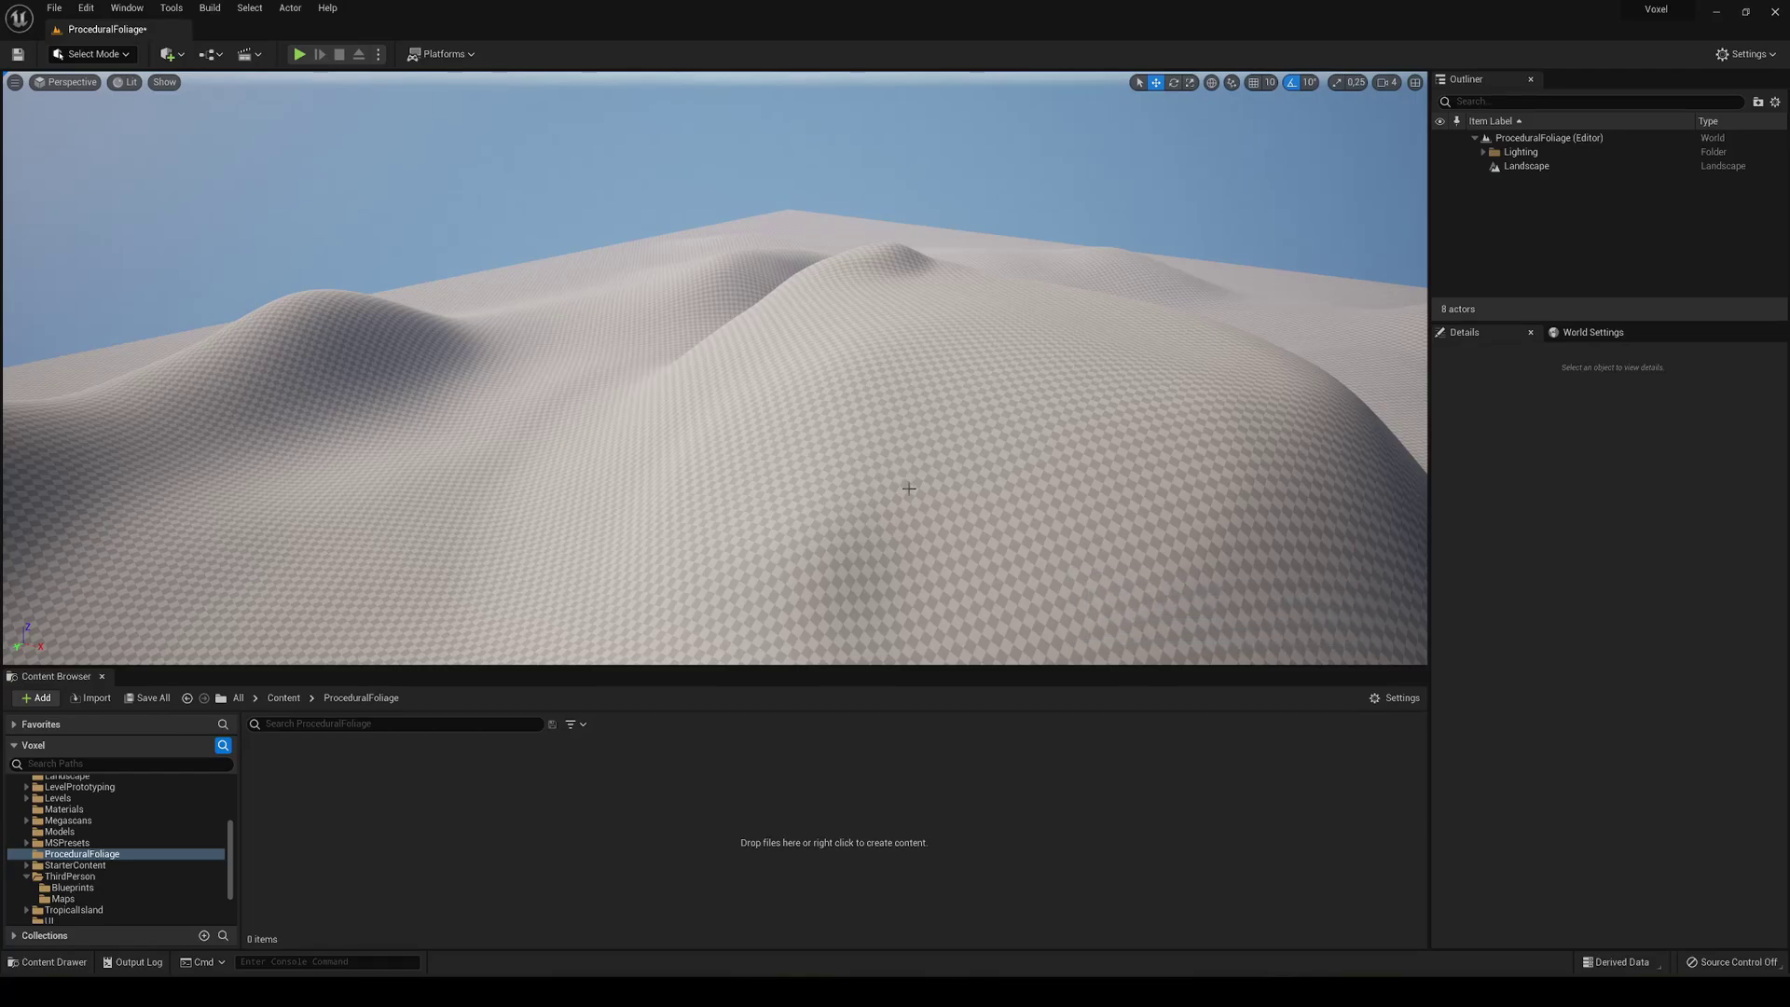
right_click_drag(913, 497, 857, 456)
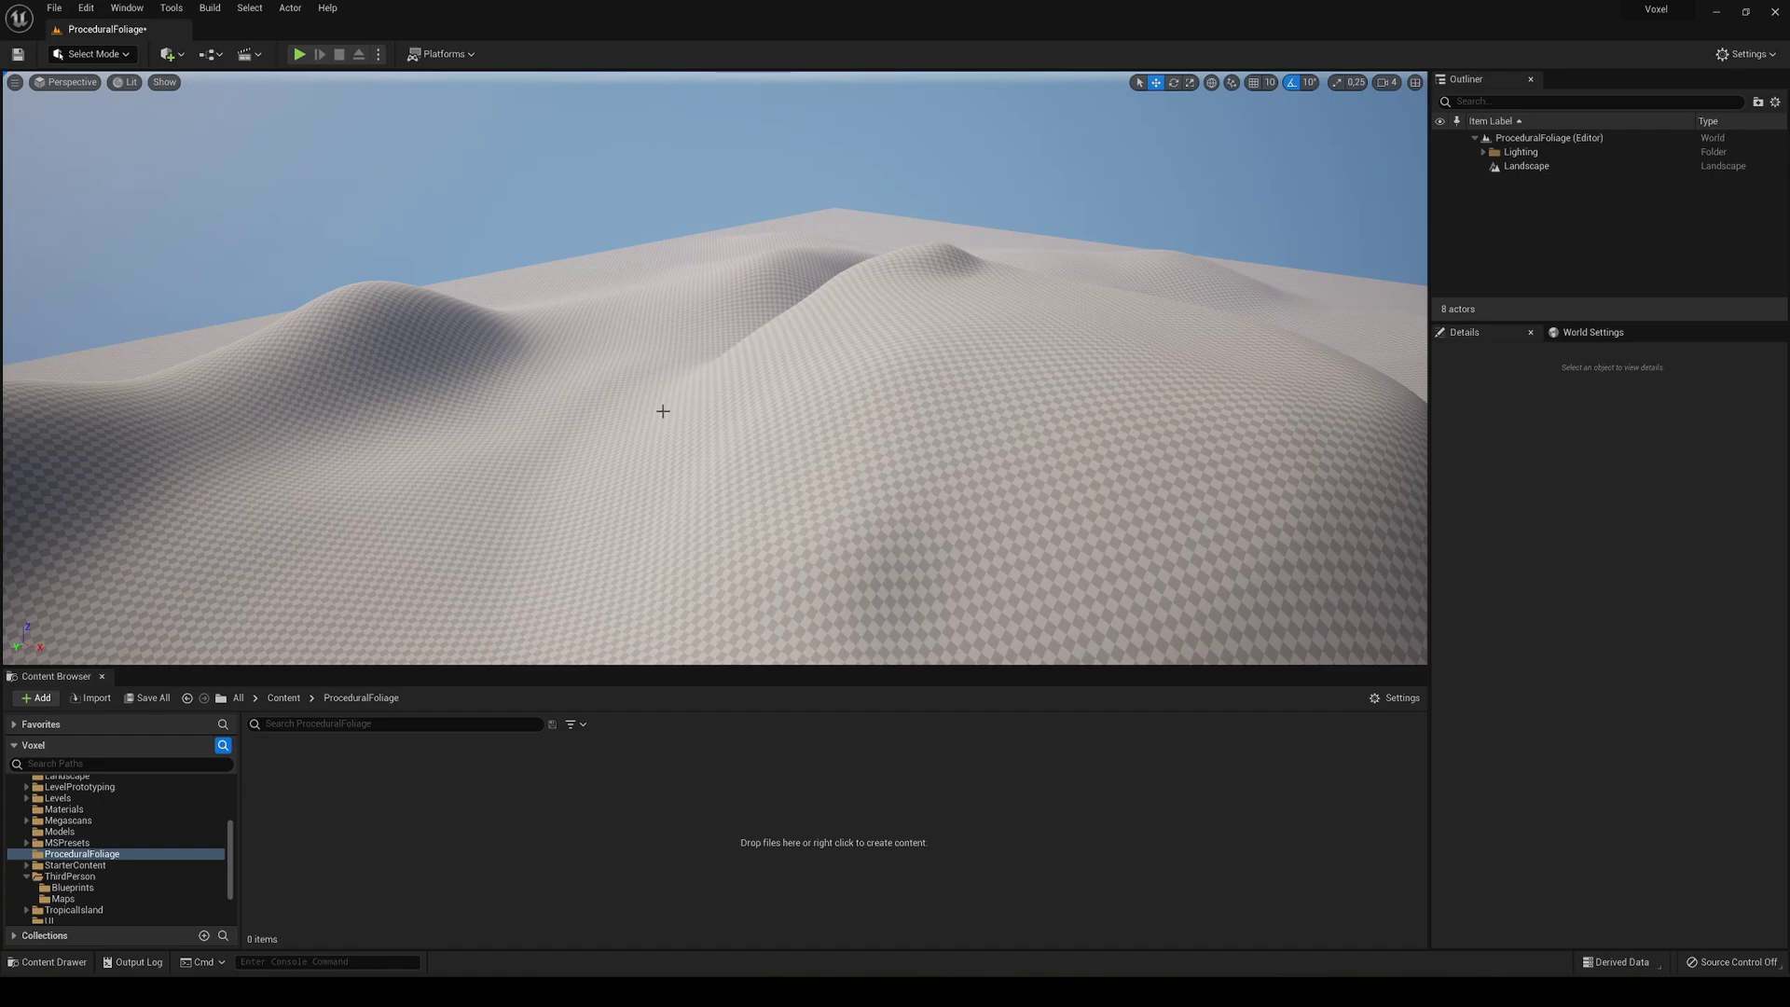
Step: Search the Editor Preferences for "proced" to check the experimental Procedural Foliage option, and close the preferences
left_click(84, 12)
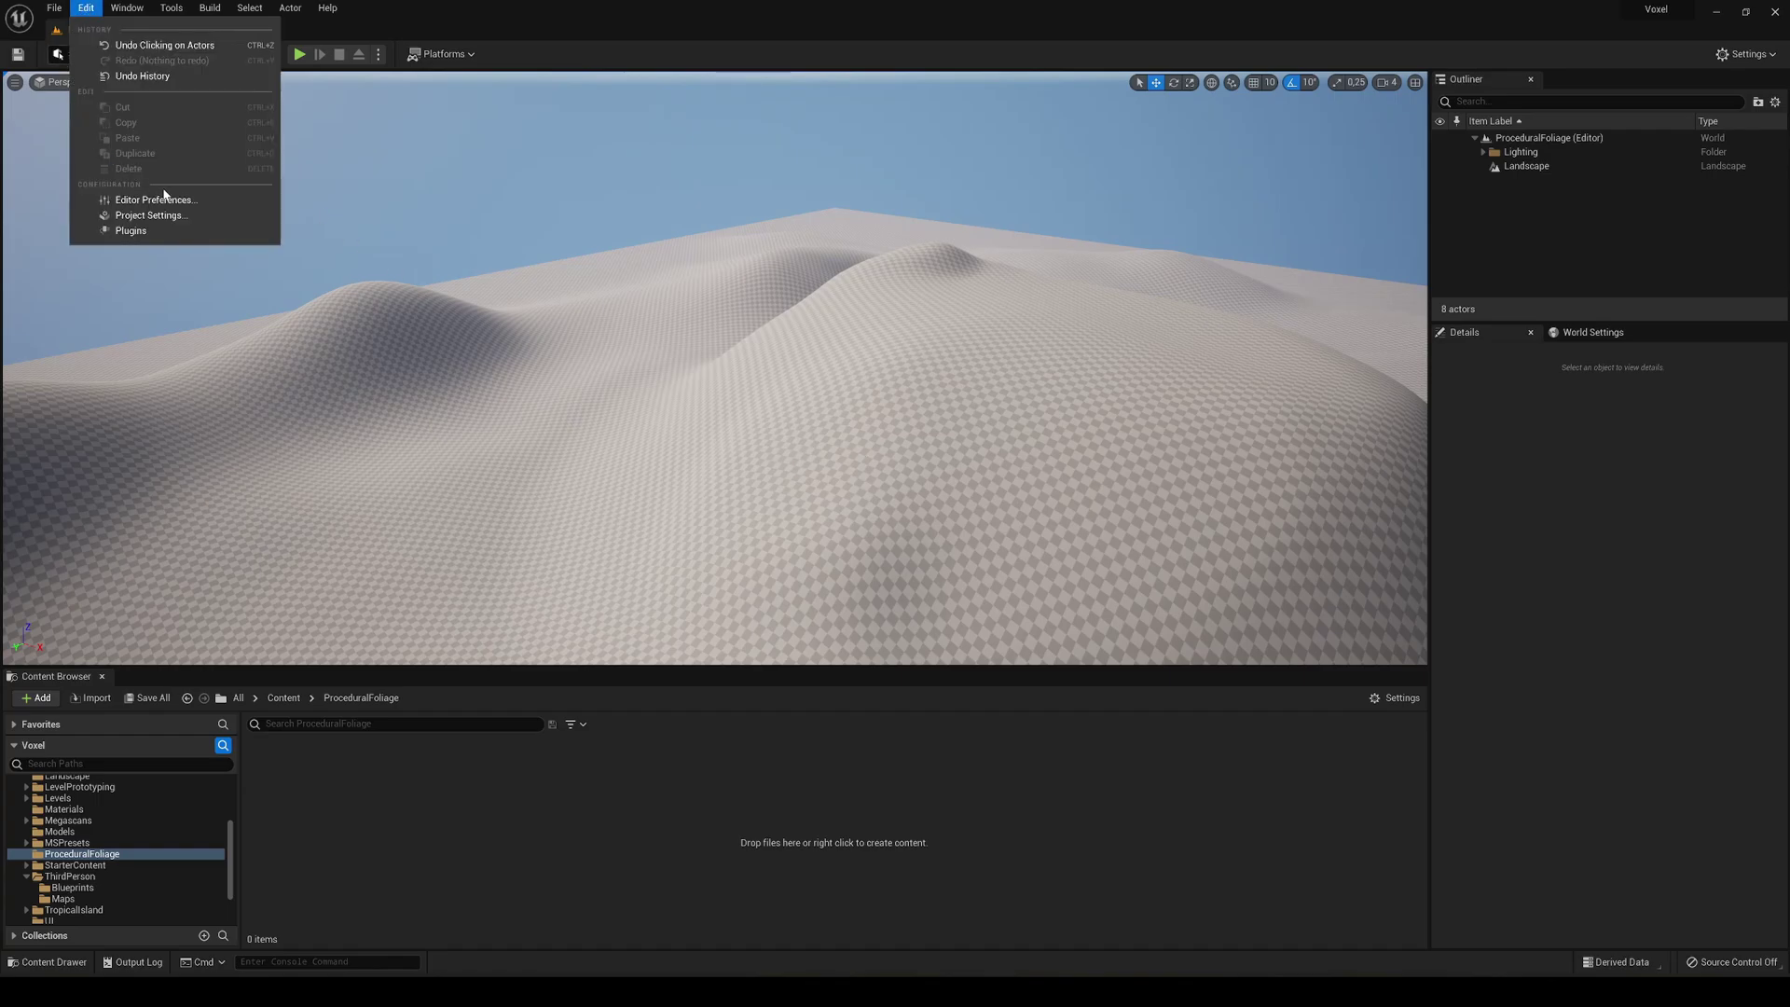
left_click(207, 204)
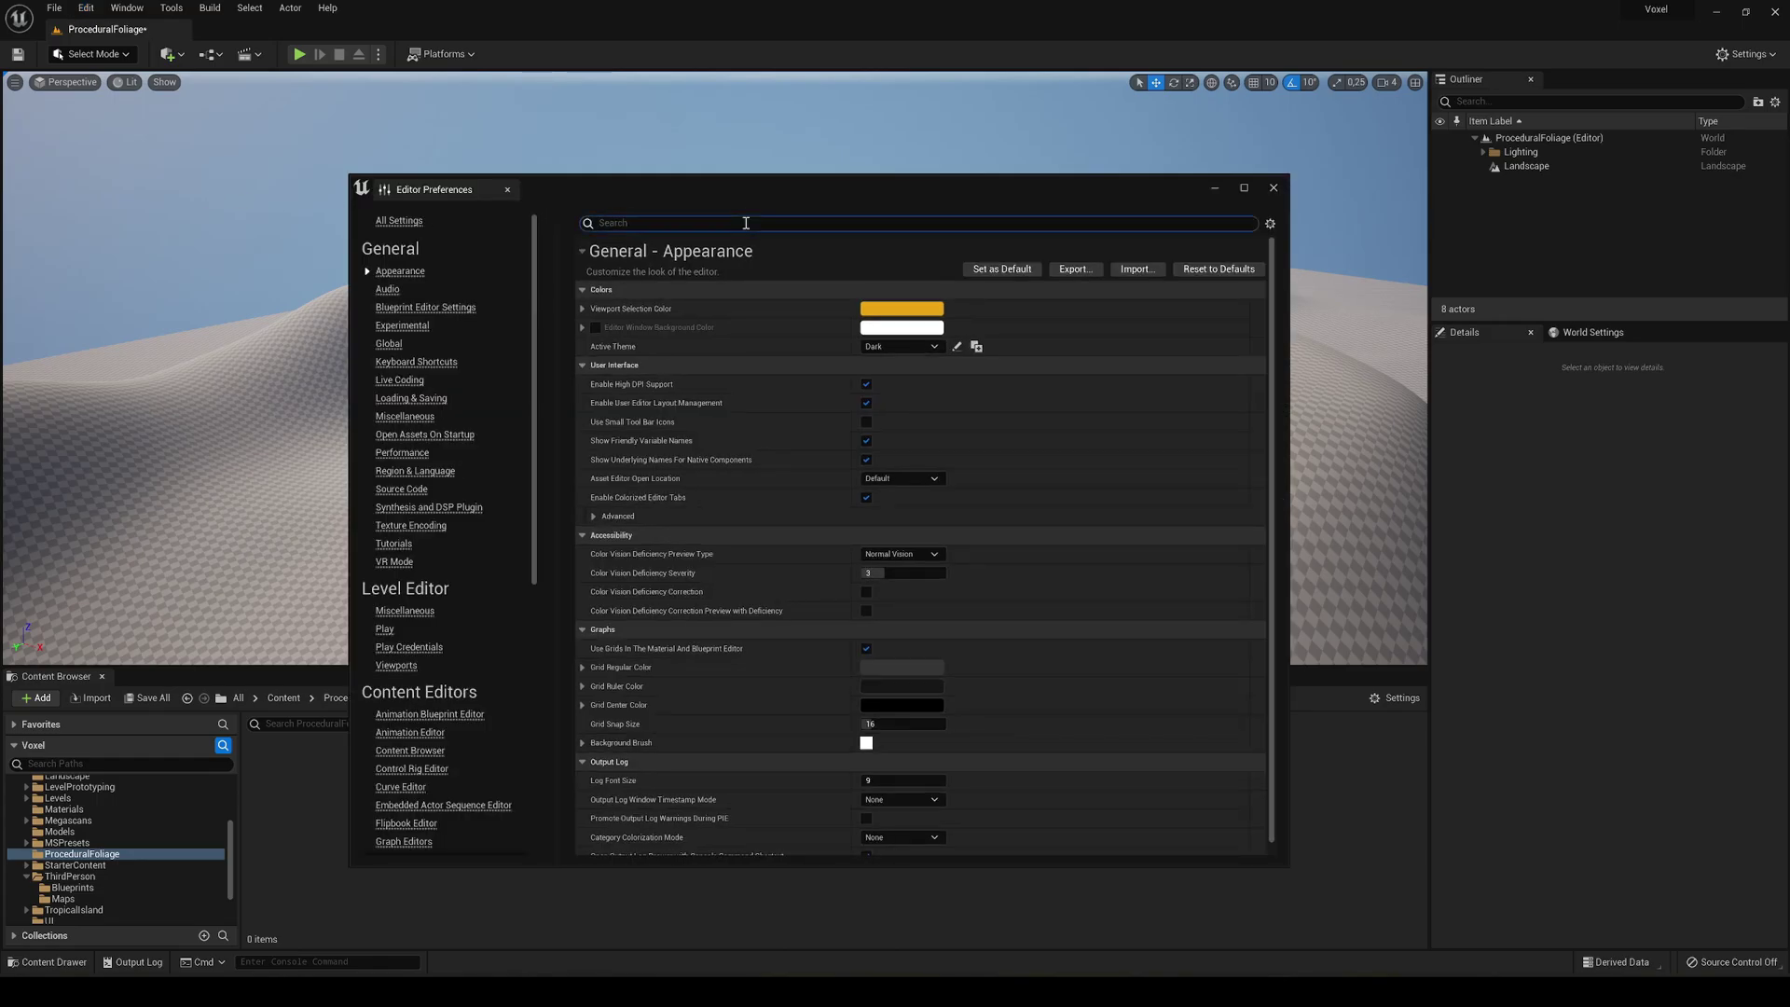
type("prove")
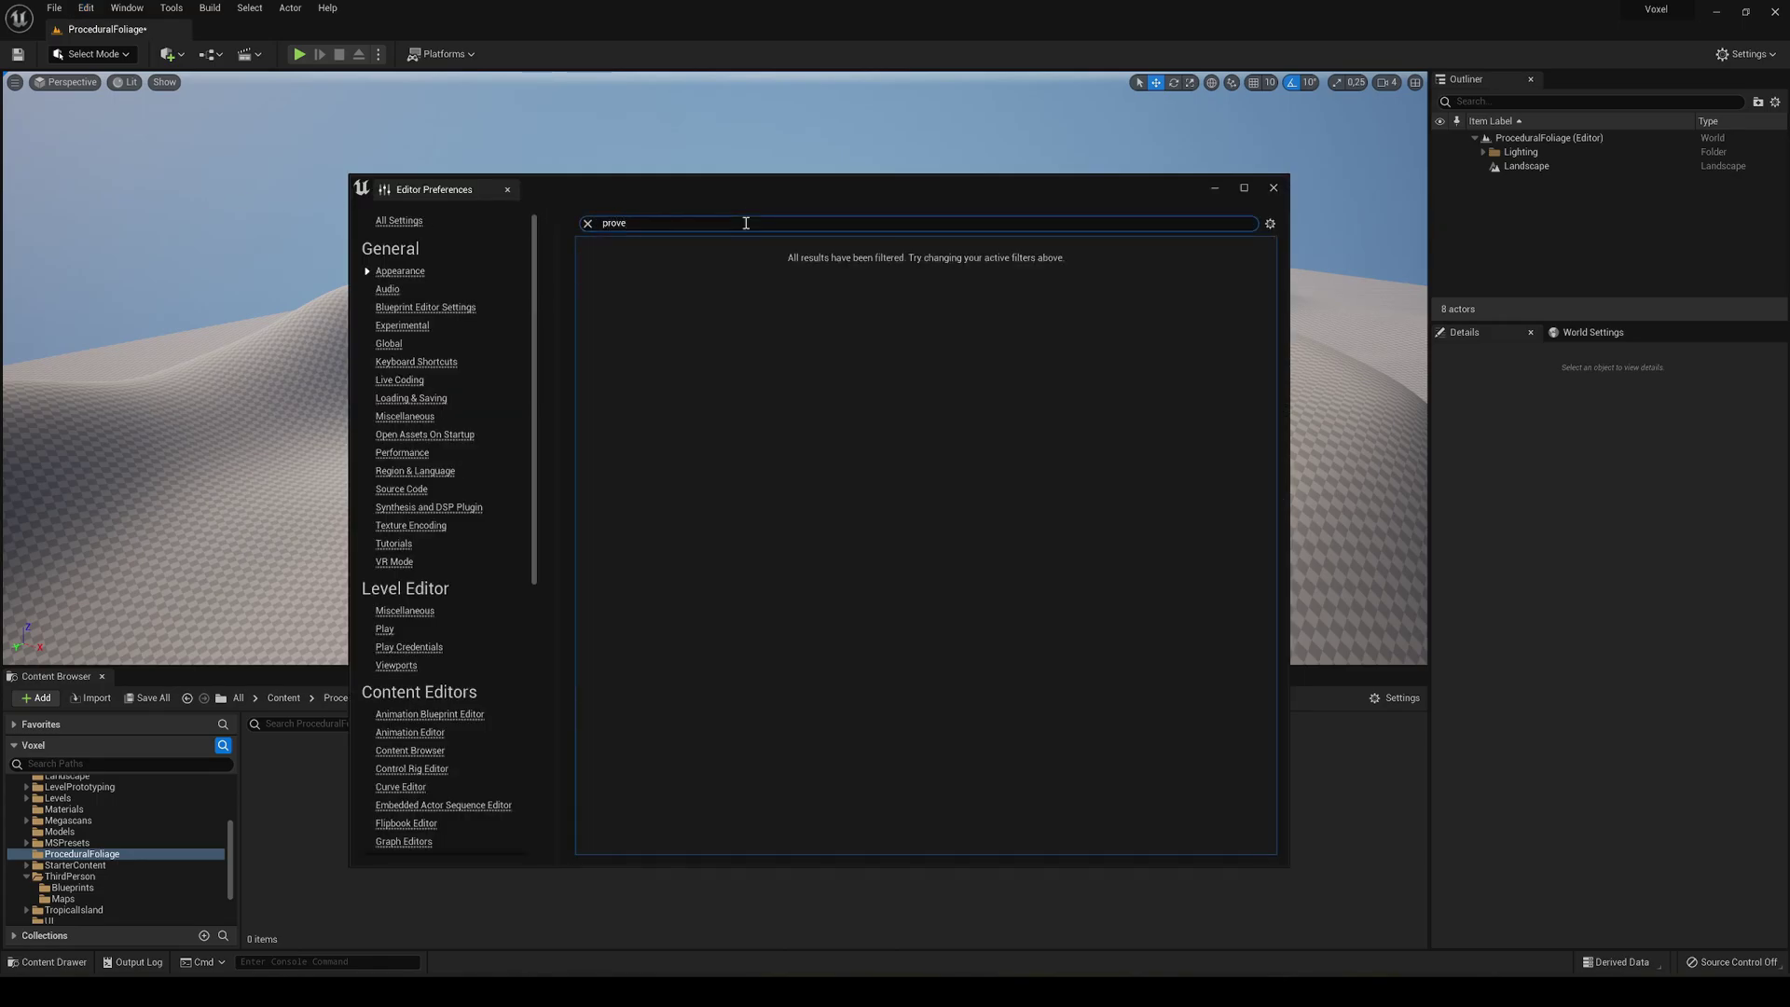
key("BackSpace")
key("BackSpace")
type("ced")
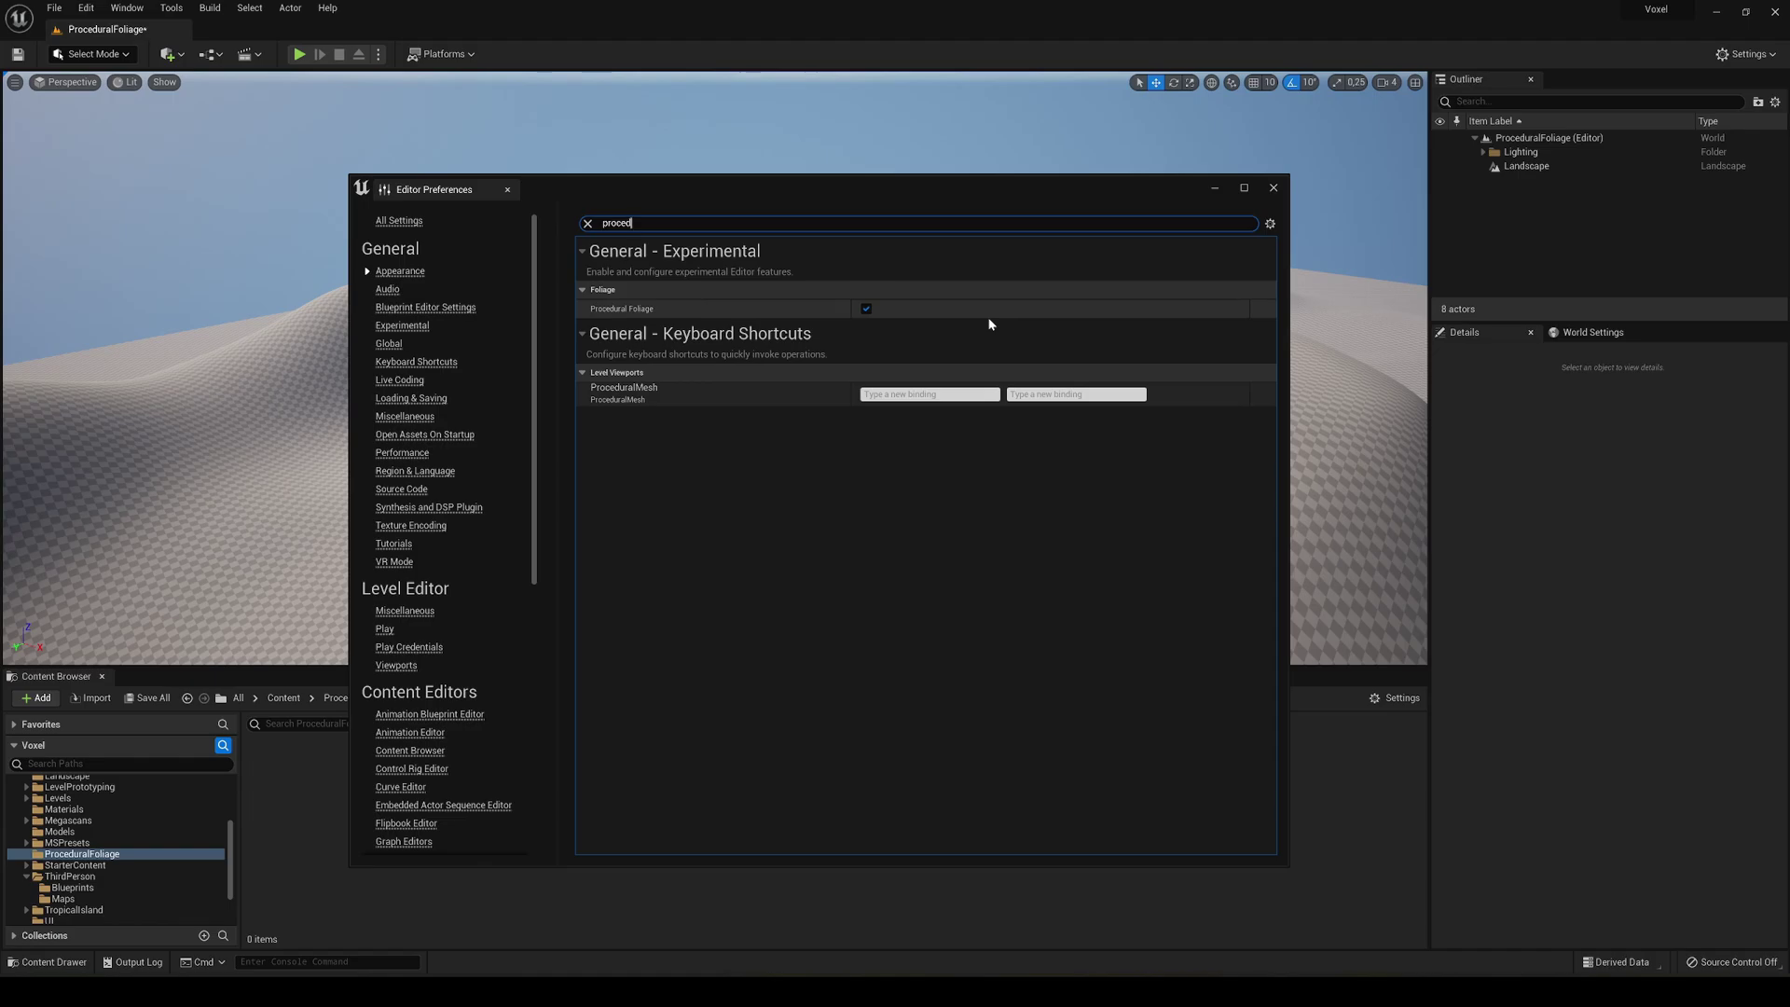
left_click(1273, 187)
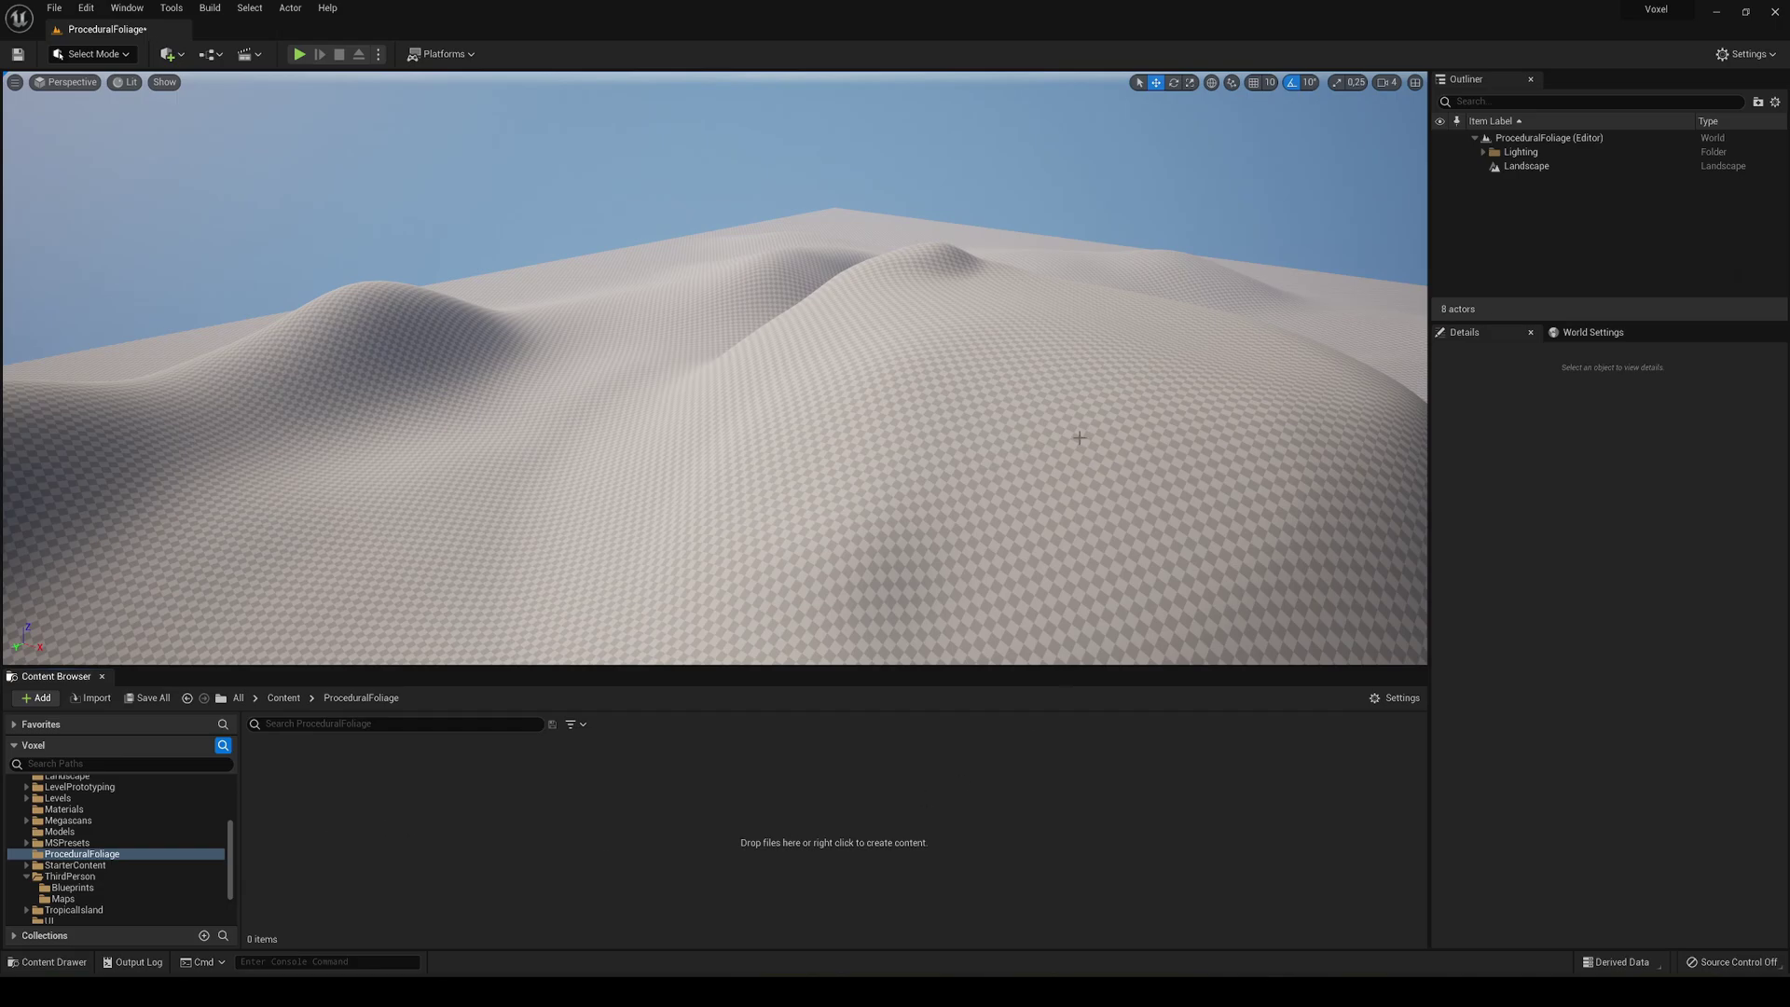
Step: Create a Procedural Foliage Spawner asset in the ProceduralFoliage folder, keeping its default name
right_click_drag(561, 403, 709, 378)
right_click_drag(503, 401, 567, 401)
right_click(348, 807)
left_click(300, 828)
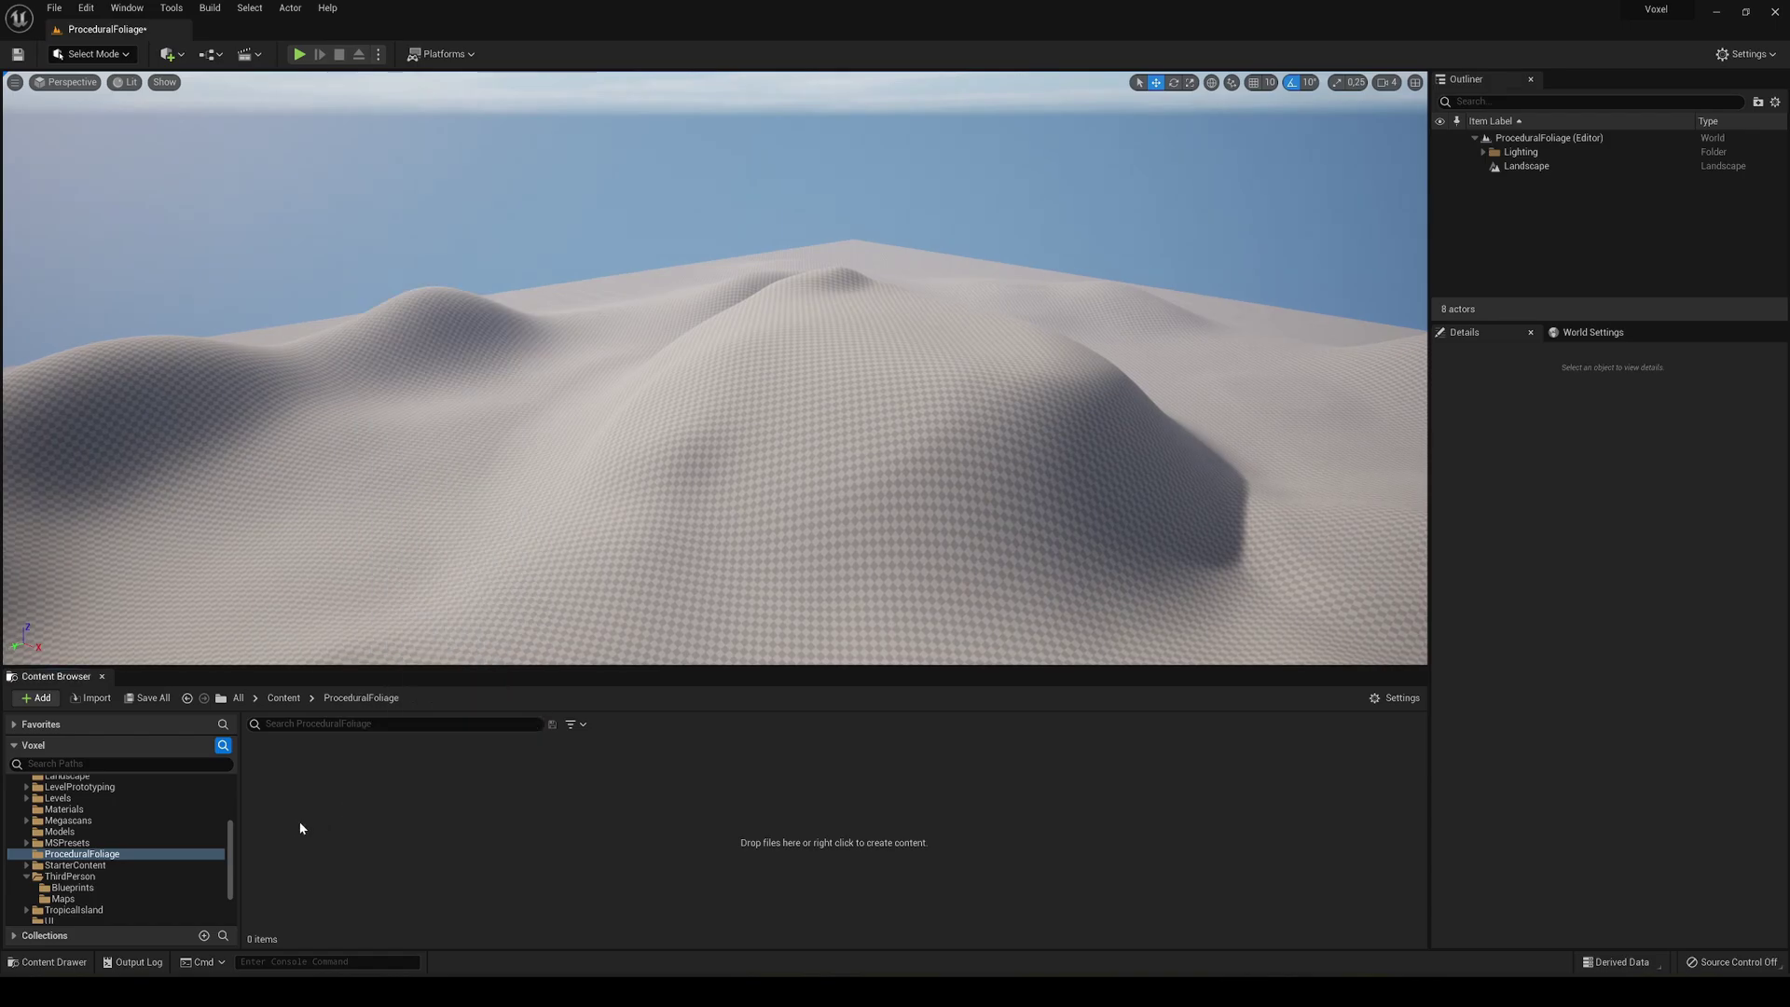
right_click(382, 791)
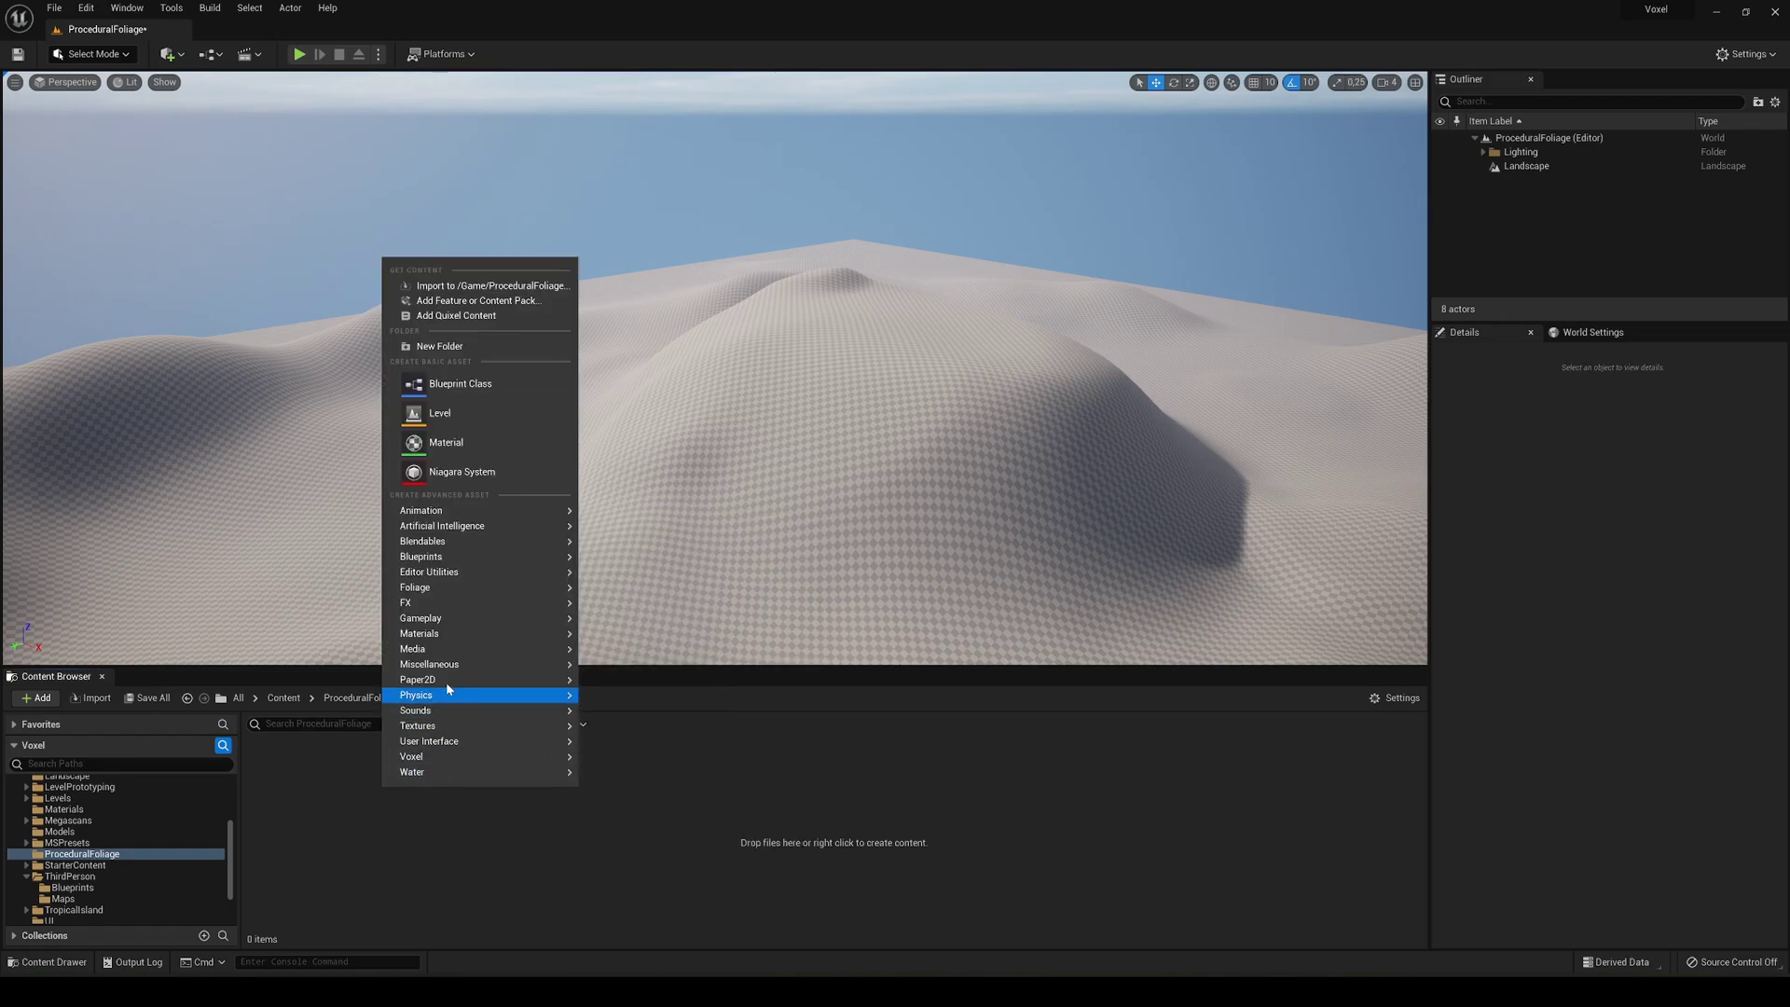
mouse_move(439, 590)
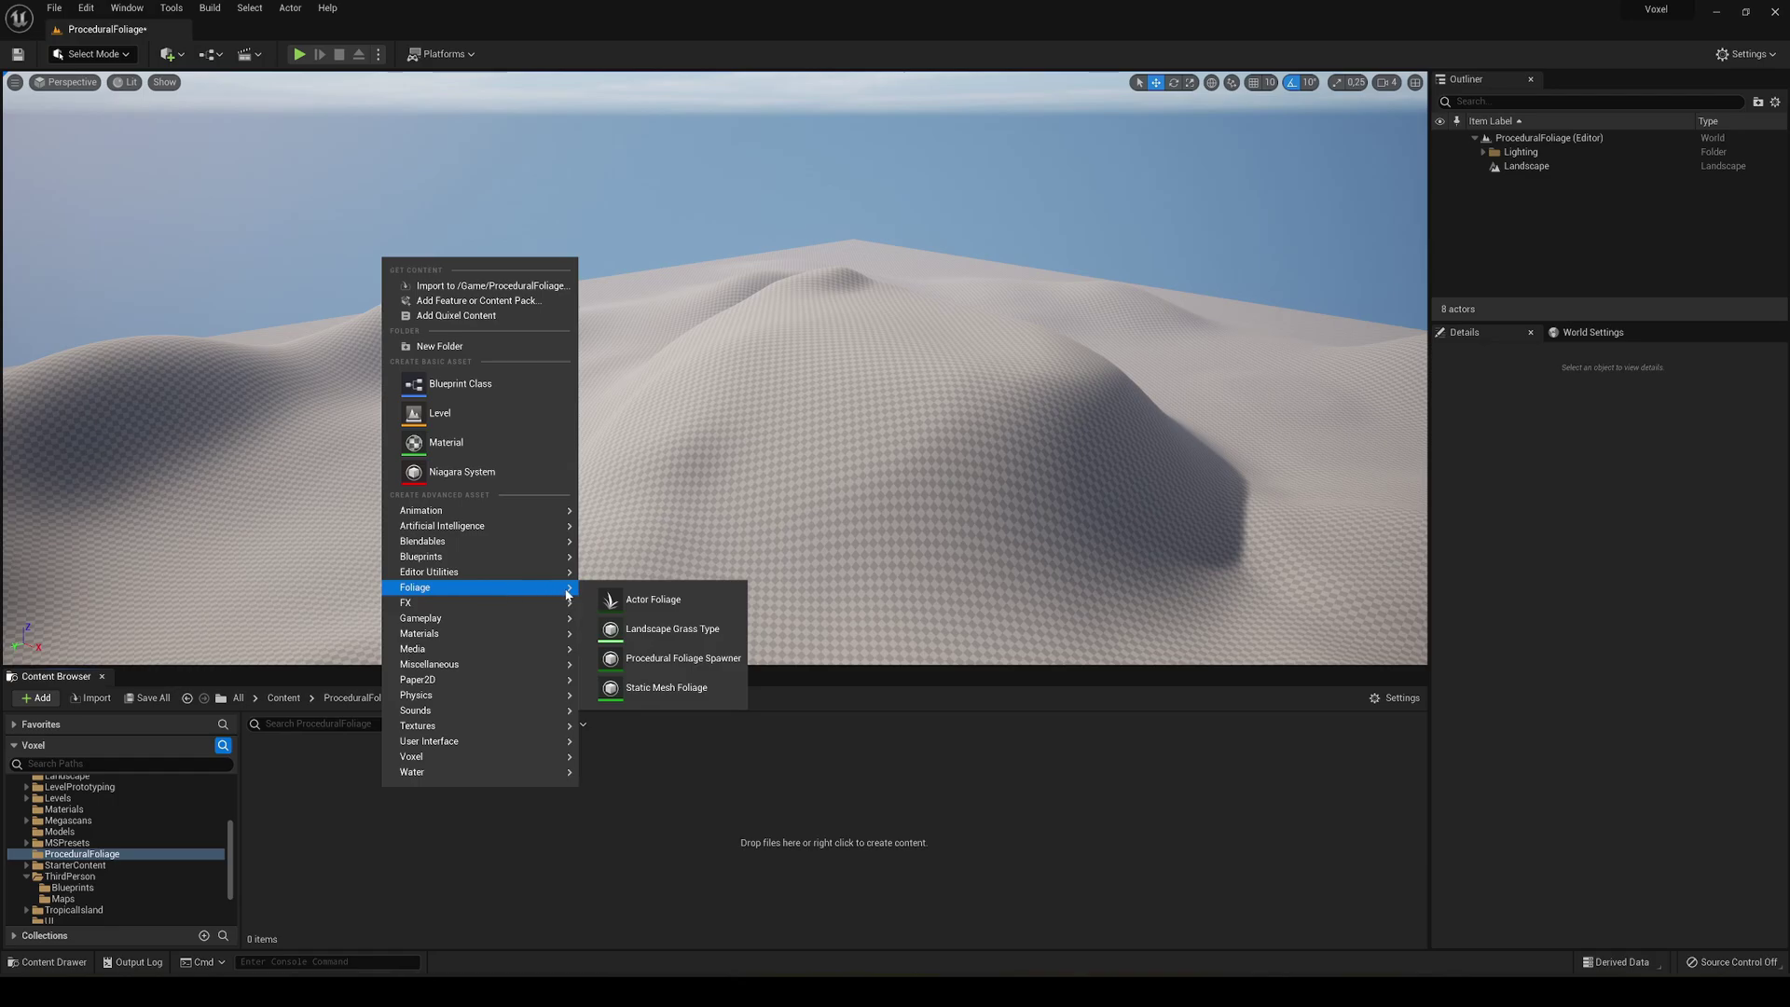
left_click(684, 658)
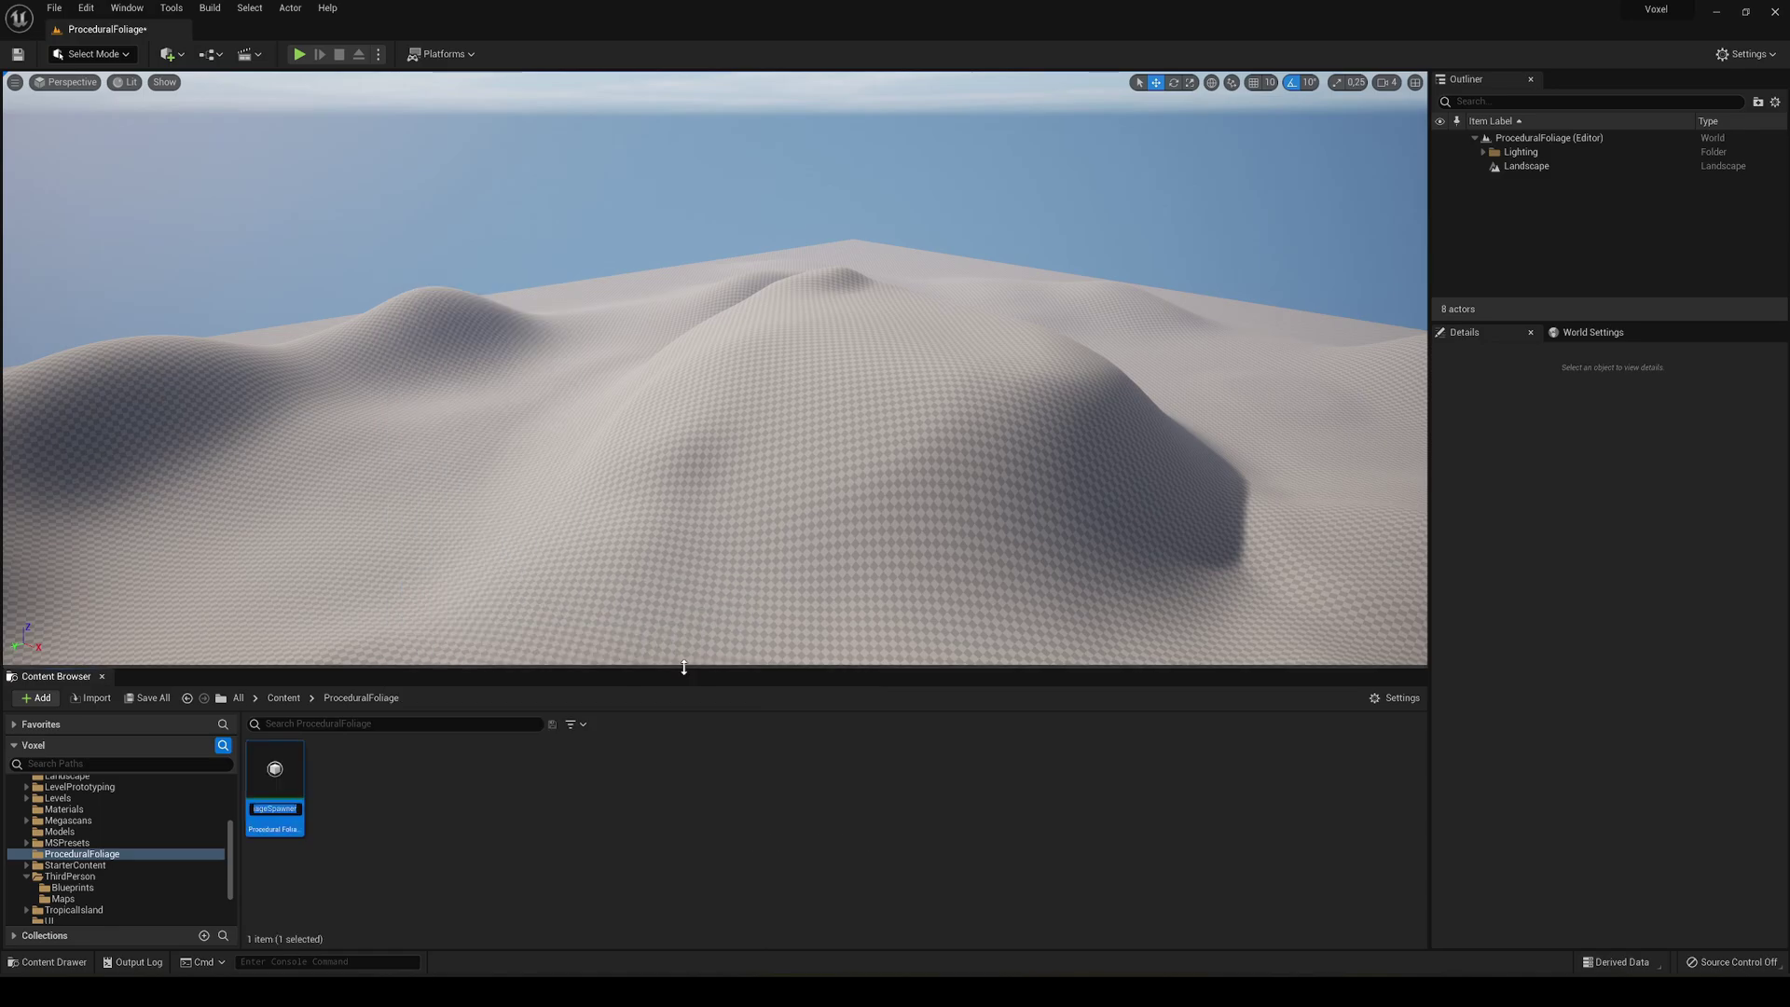
key("Return")
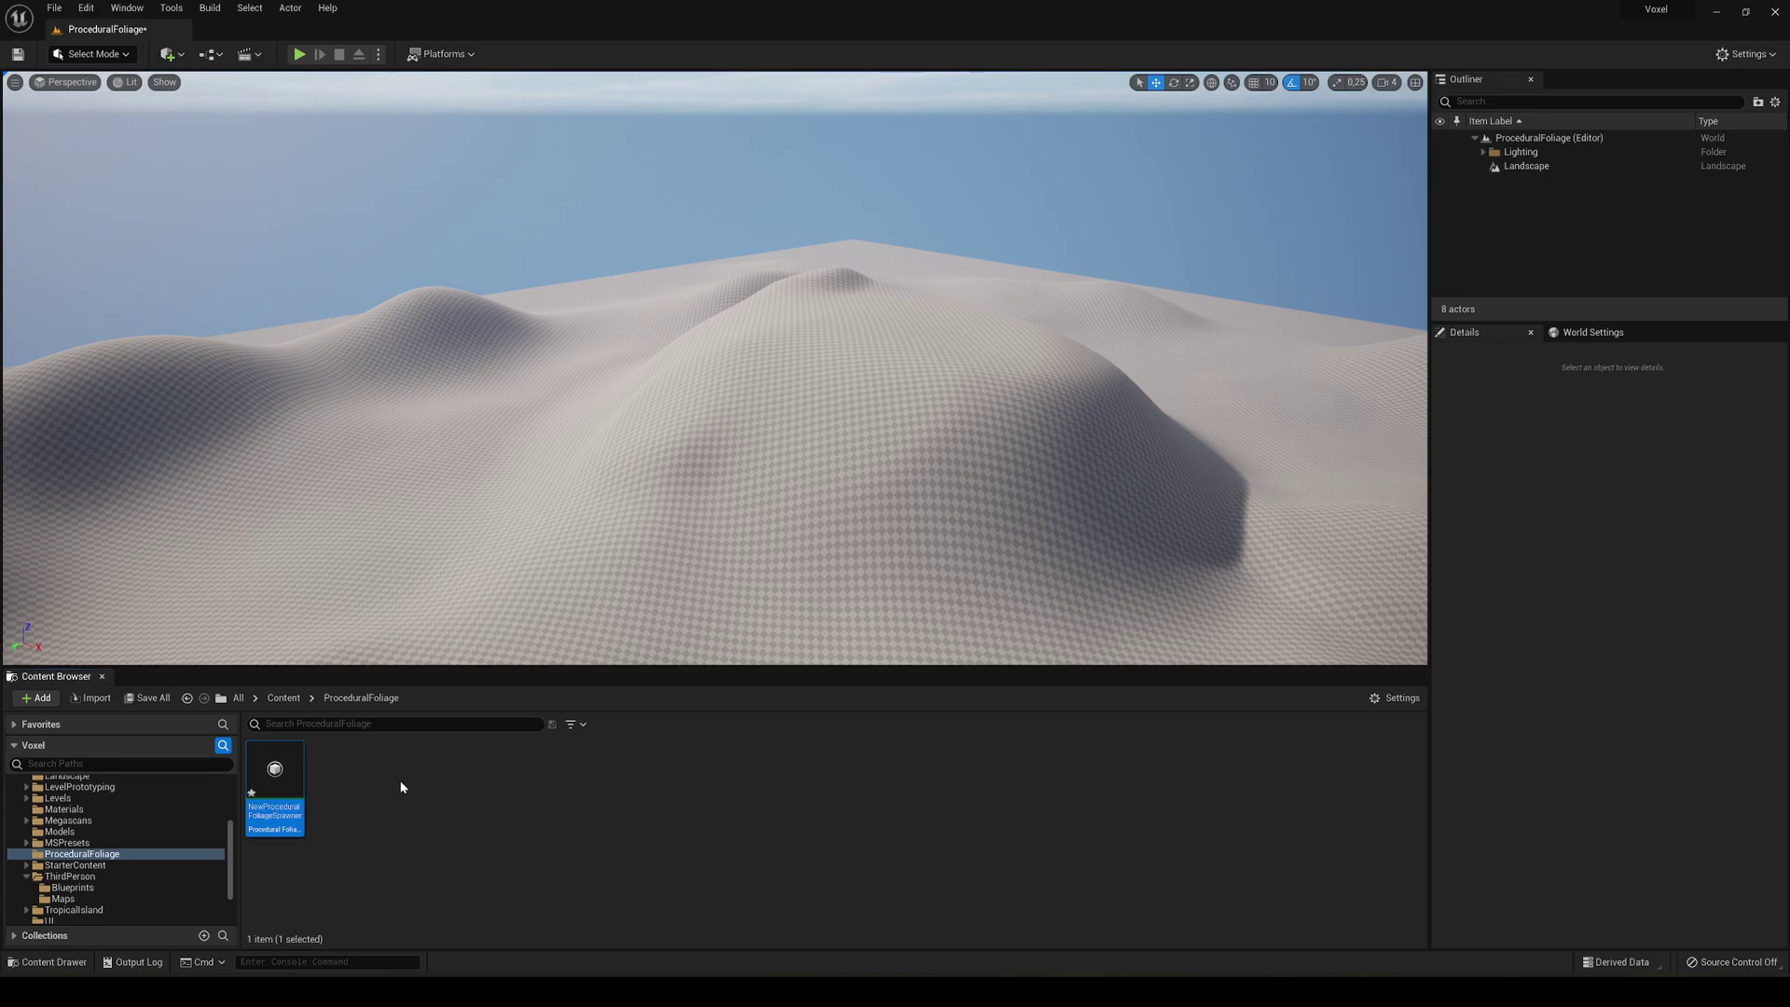
Step: Open the new foliage spawner asset, dock its editor beside the level, and return to the level
double_click(292, 776)
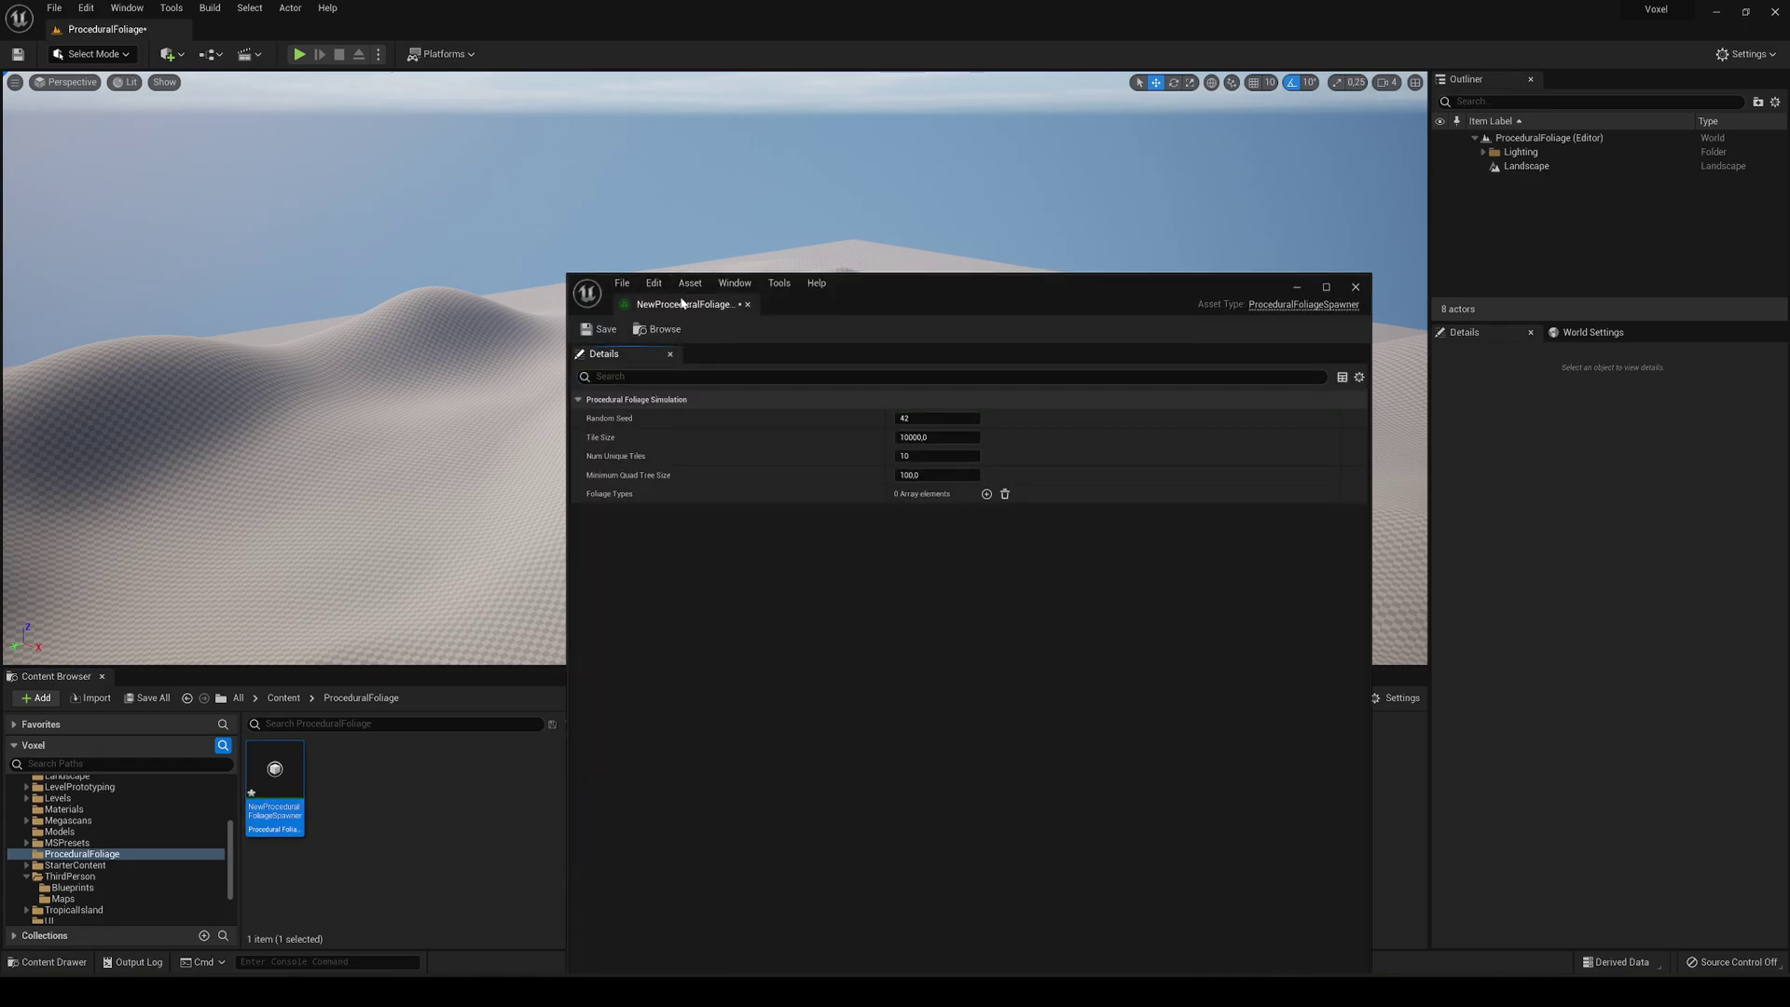
left_click_drag(653, 305, 468, 33)
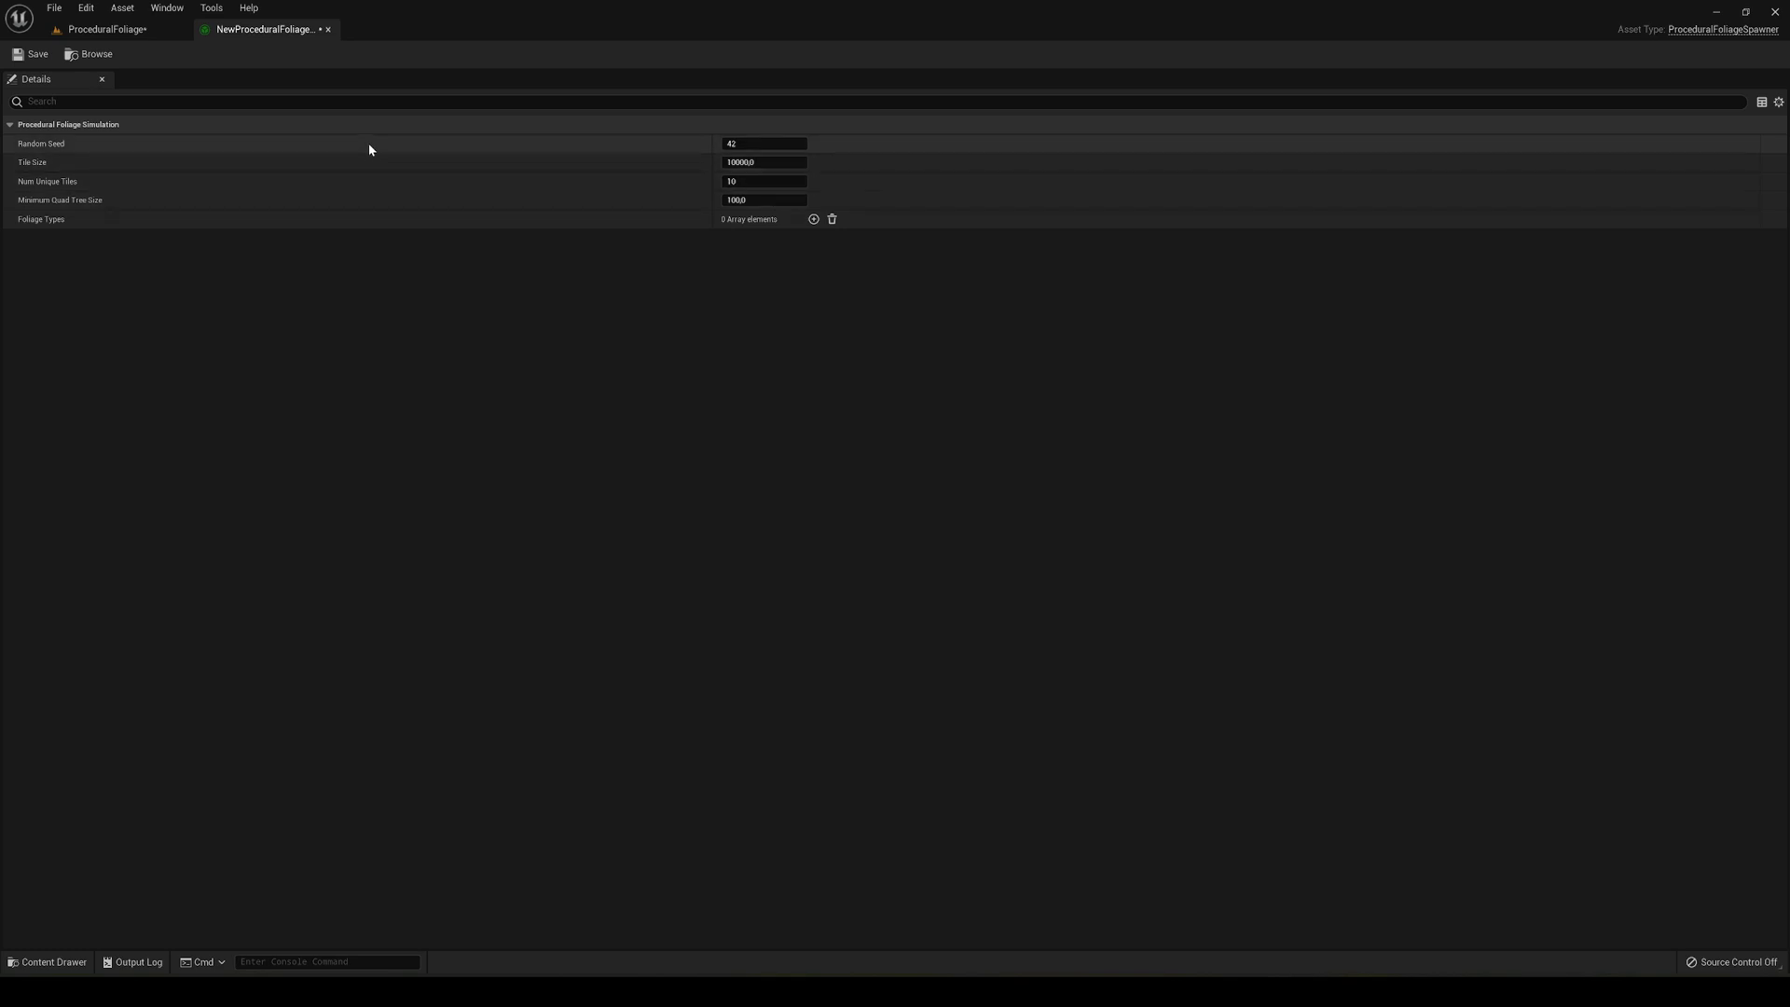
left_click(105, 29)
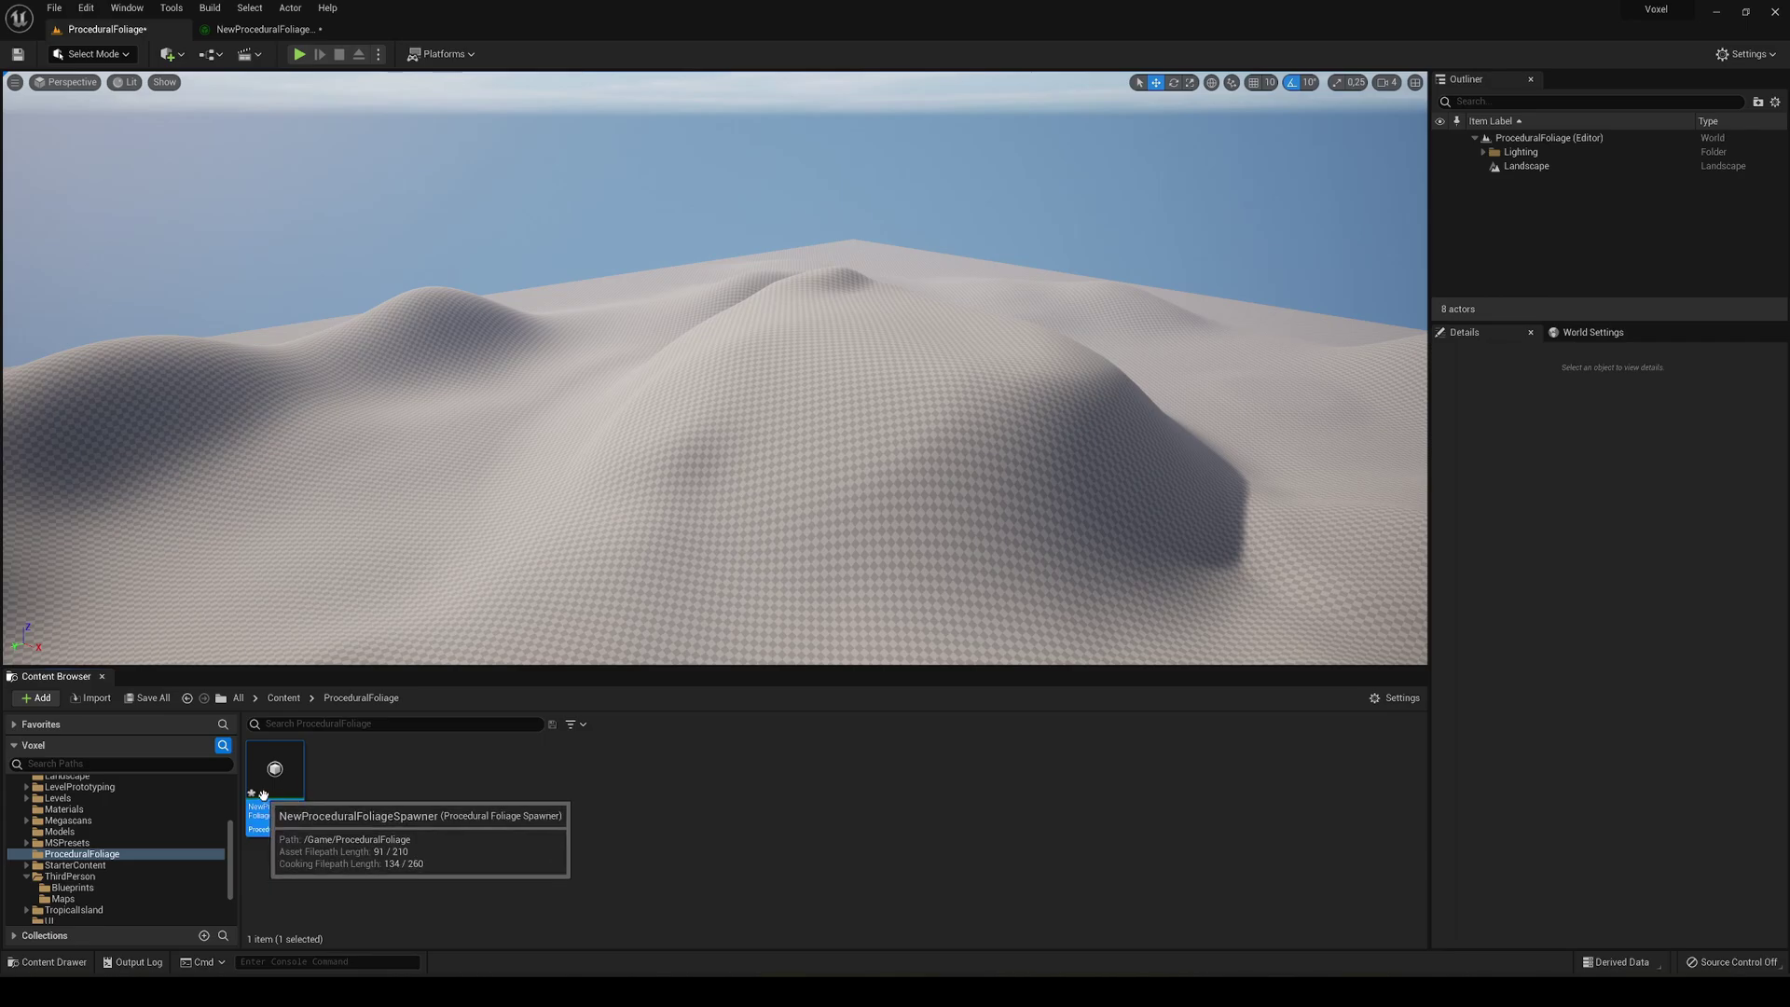
Step: Place the procedural foliage spawner in the level on the large central hill of the landscape
left_click_drag(273, 791, 832, 347)
key("f")
key("w")
right_click_drag(832, 347, 836, 383)
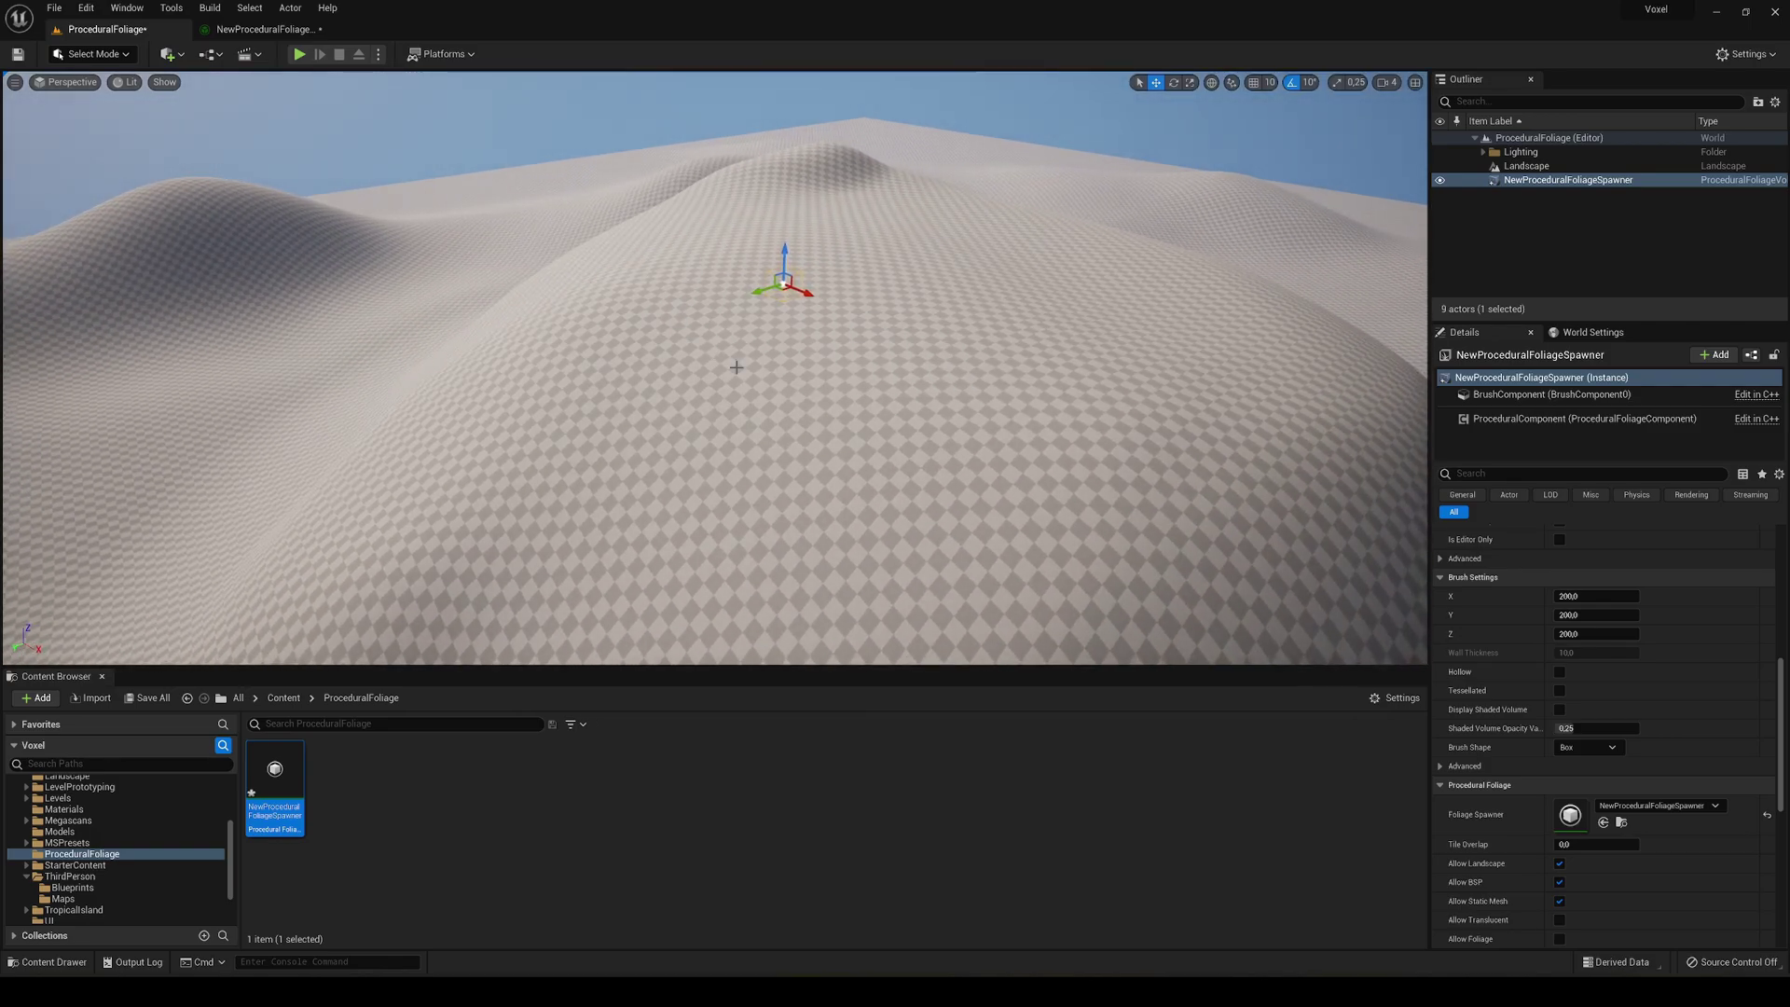
Step: Scale up the placed foliage spawner's volume in width, depth and height to cover the hilly area of the landscape
key("r")
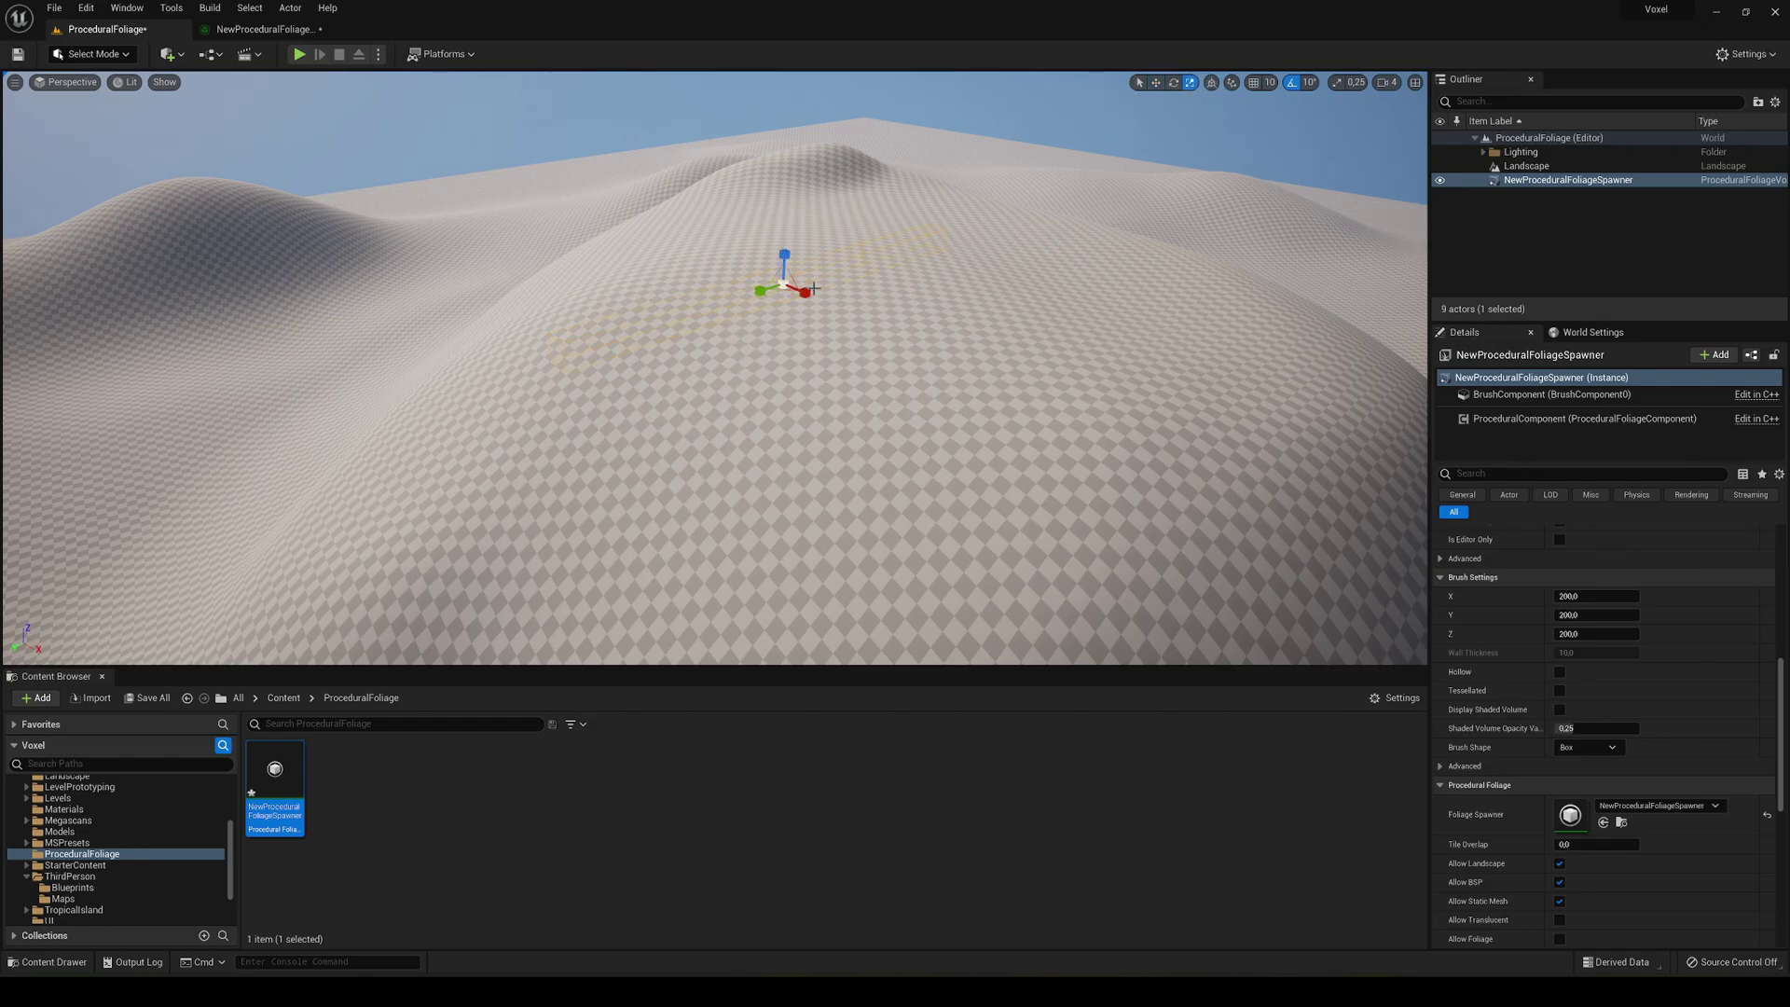
left_click_drag(804, 289, 867, 314)
key("s")
right_click_drag(804, 288, 887, 288)
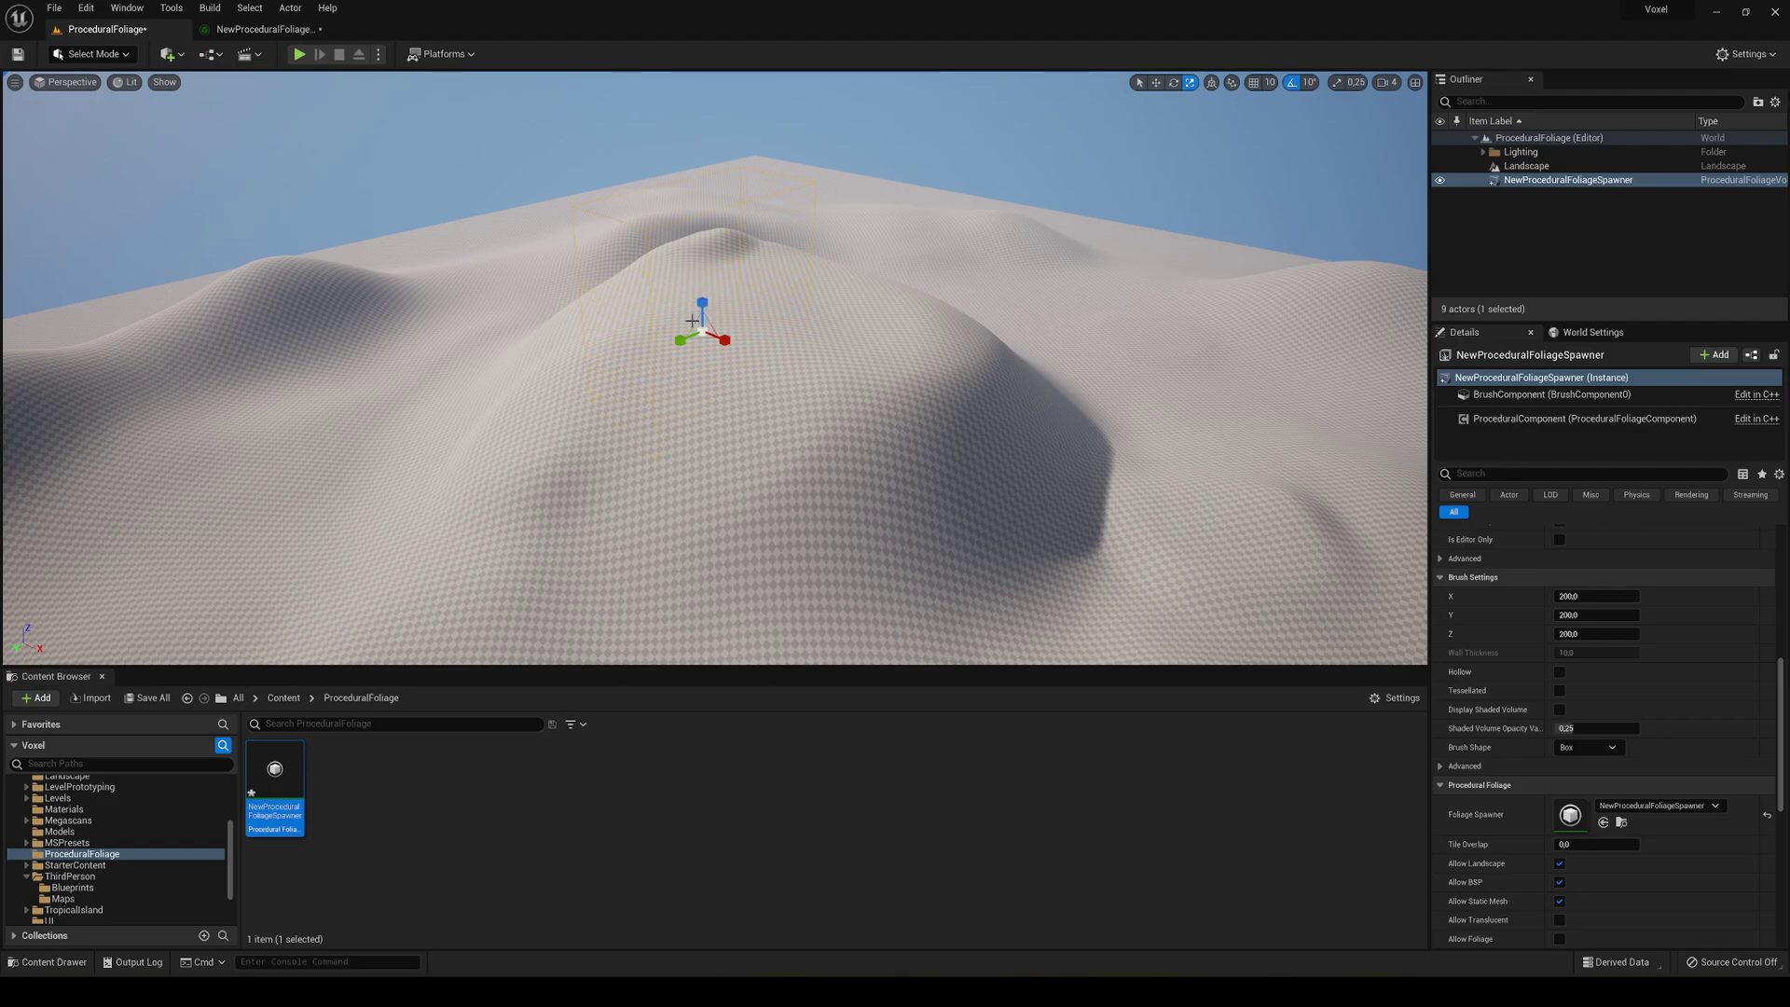
left_click_drag(725, 340, 825, 380)
left_click_drag(665, 354, 650, 368)
key("s")
right_click_drag(649, 368, 669, 368)
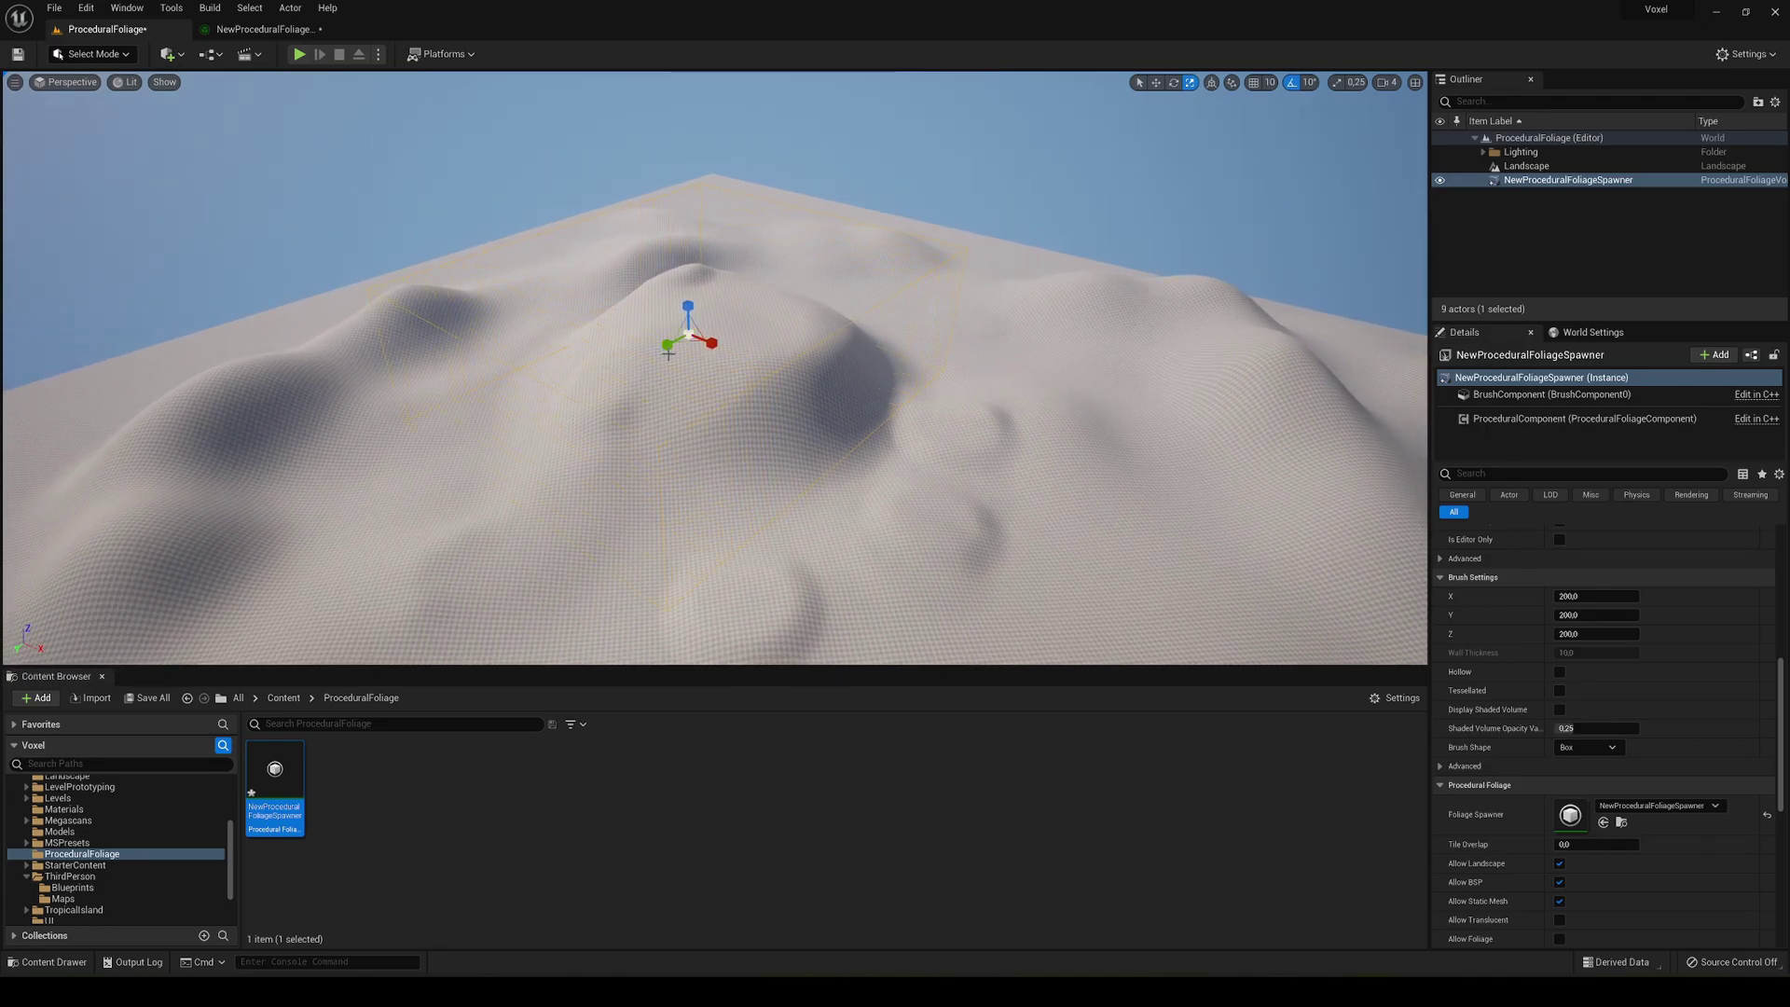
left_click_drag(711, 343, 756, 374)
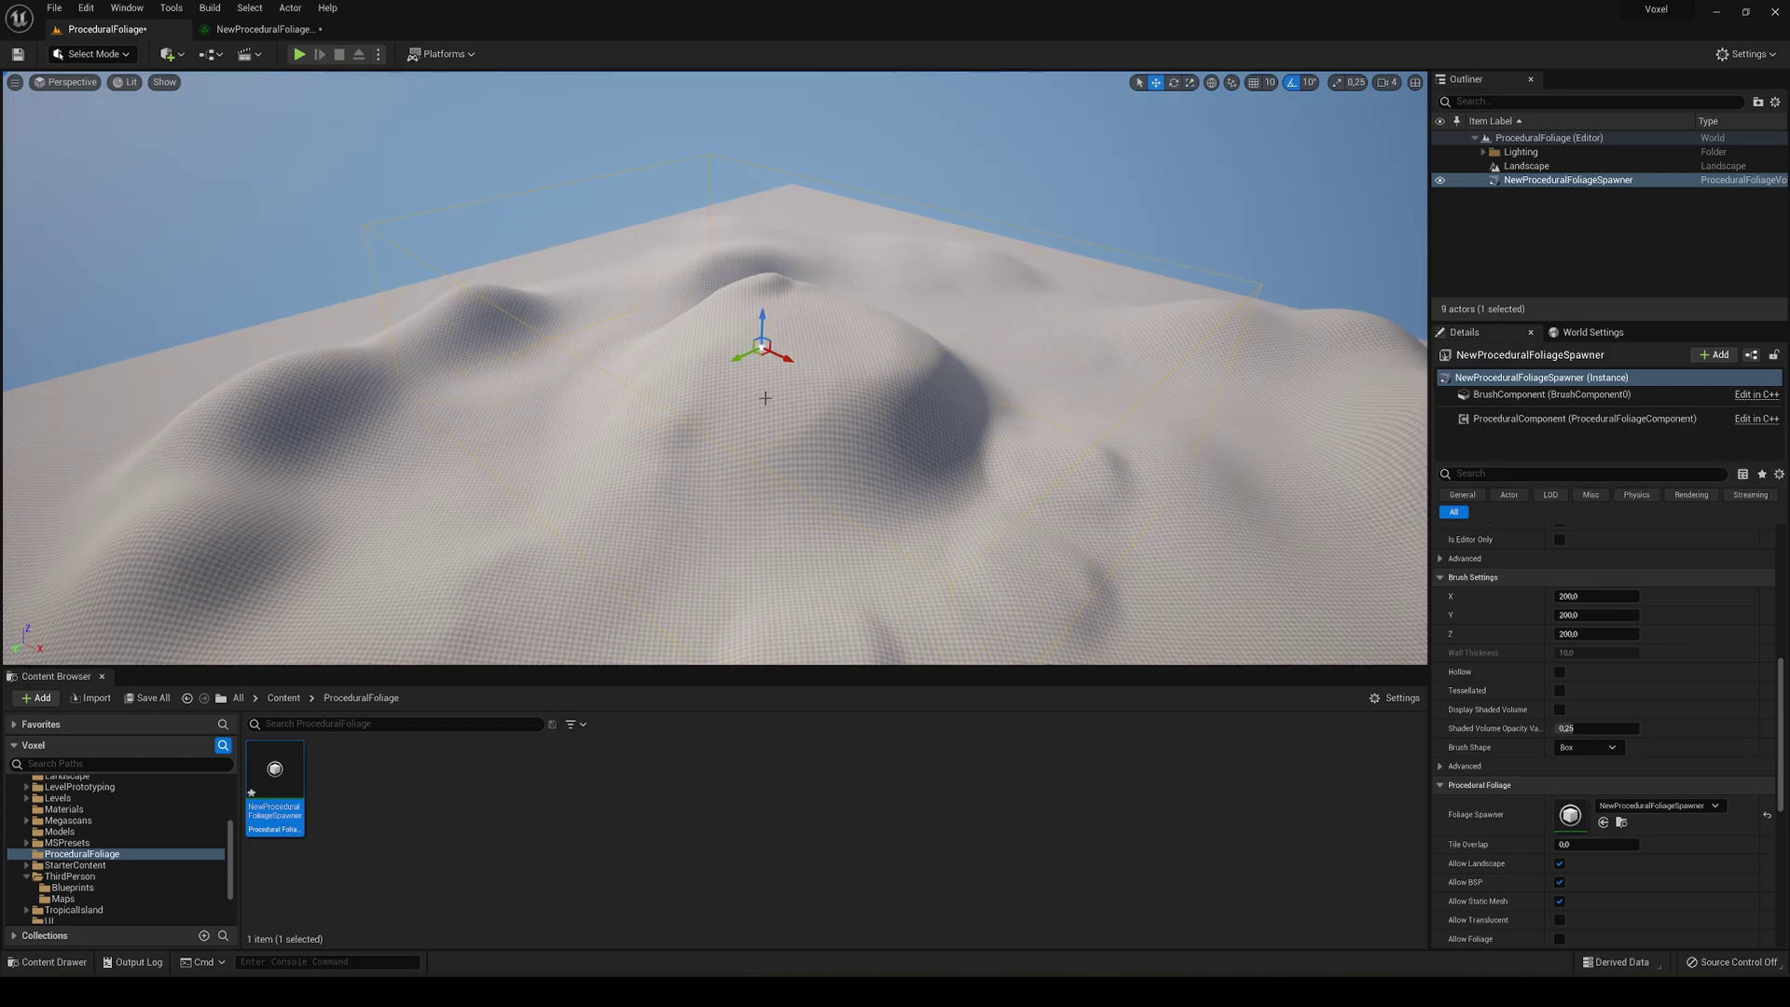
key("r")
left_click_drag(729, 358, 876, 330)
left_click_drag(762, 323, 761, 372)
key("w")
mouse_move(798, 339)
right_mouse_down()
mouse_move(786, 378)
mouse_move(830, 401)
mouse_move(801, 340)
right_mouse_up()
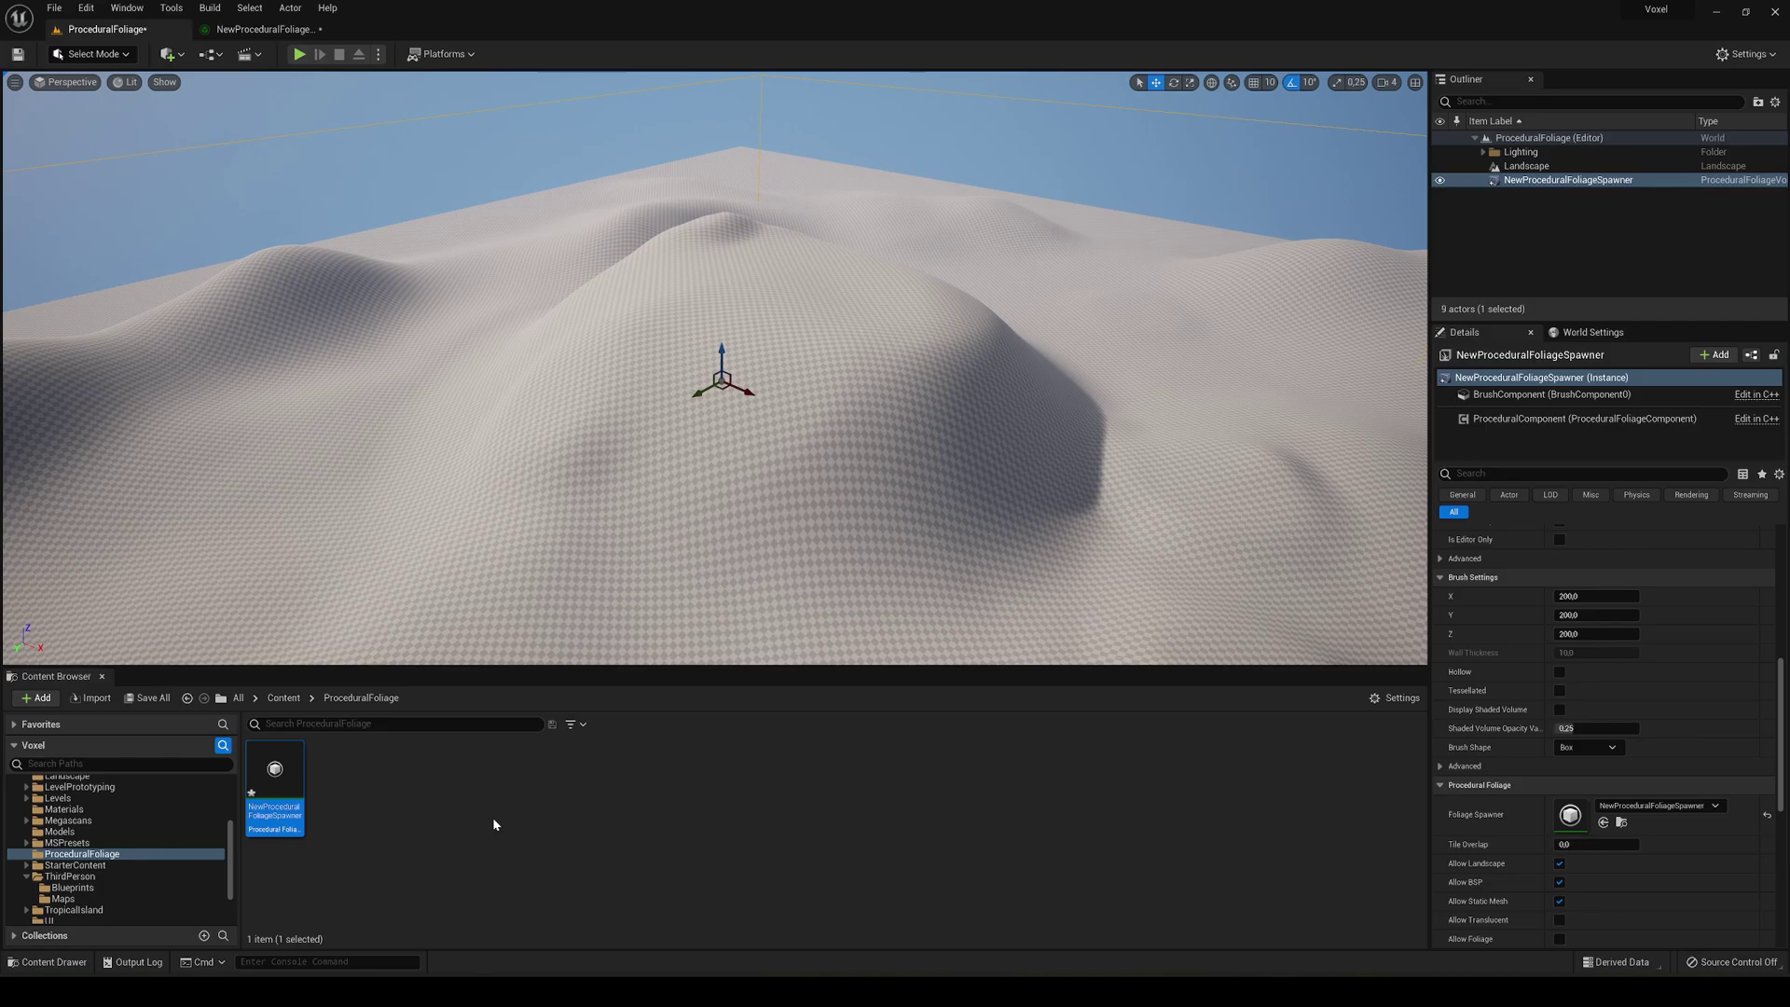
Step: Create a Static Mesh Foliage asset in the ProceduralFoliage folder, keeping its default name
left_click(396, 800)
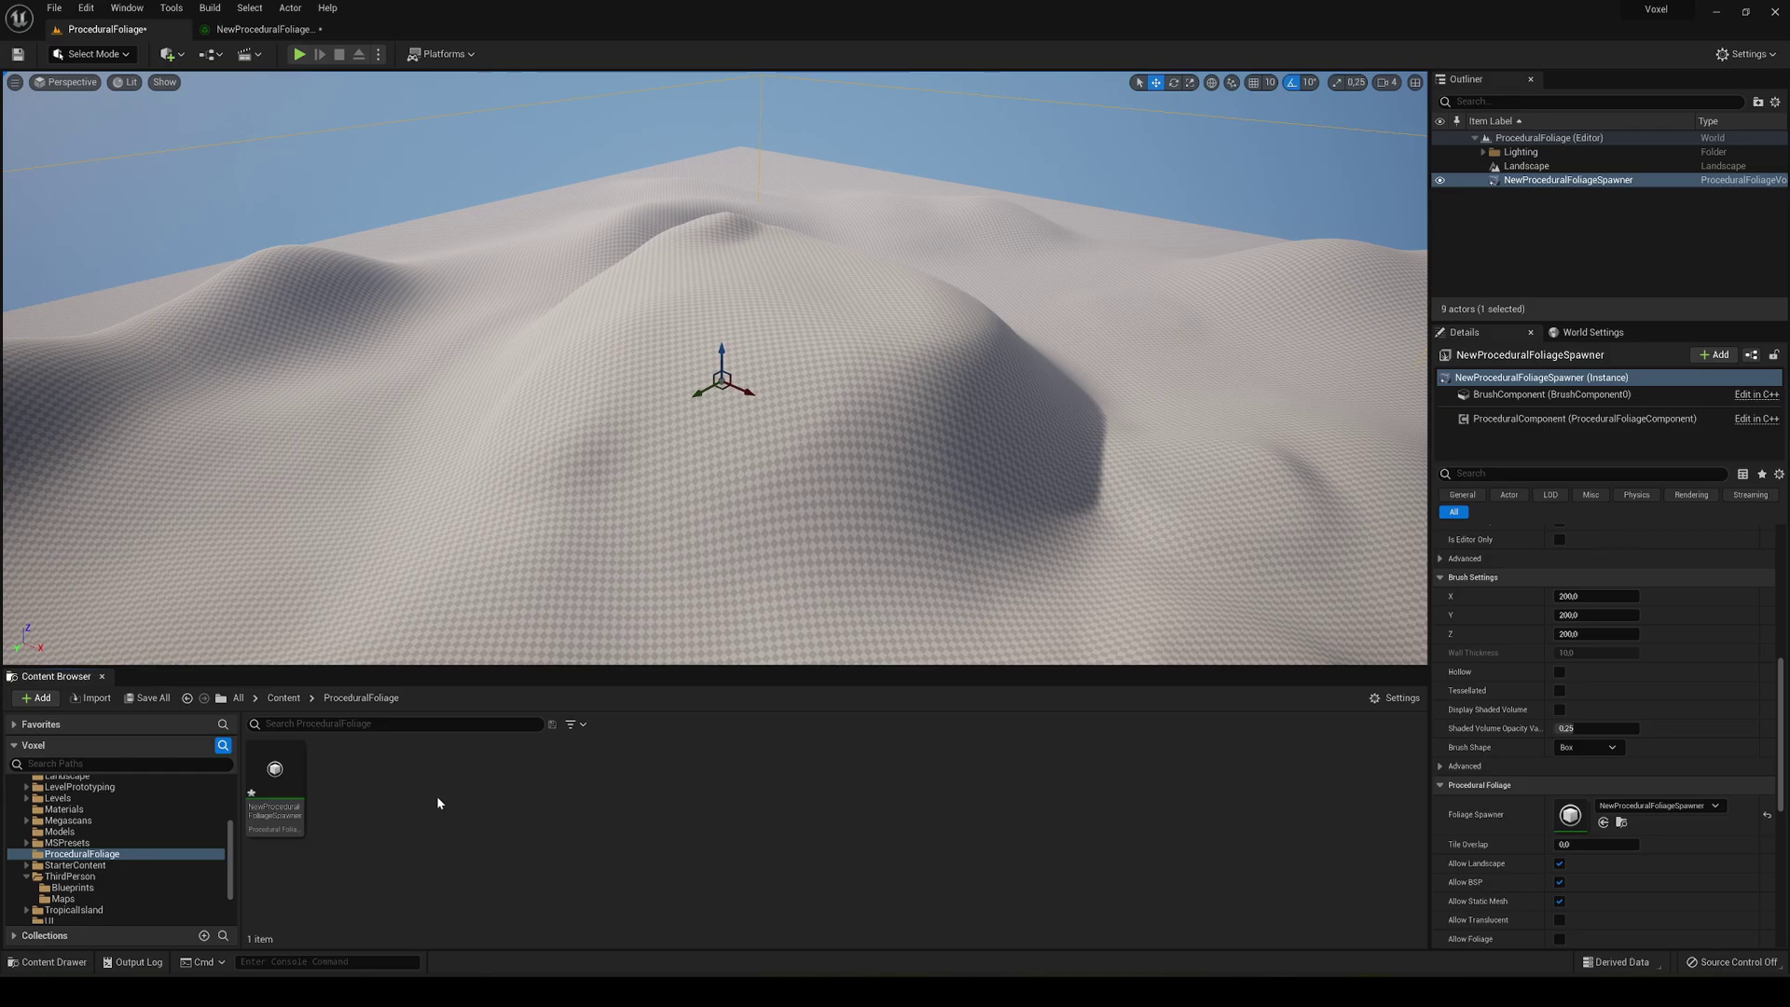
right_click(421, 801)
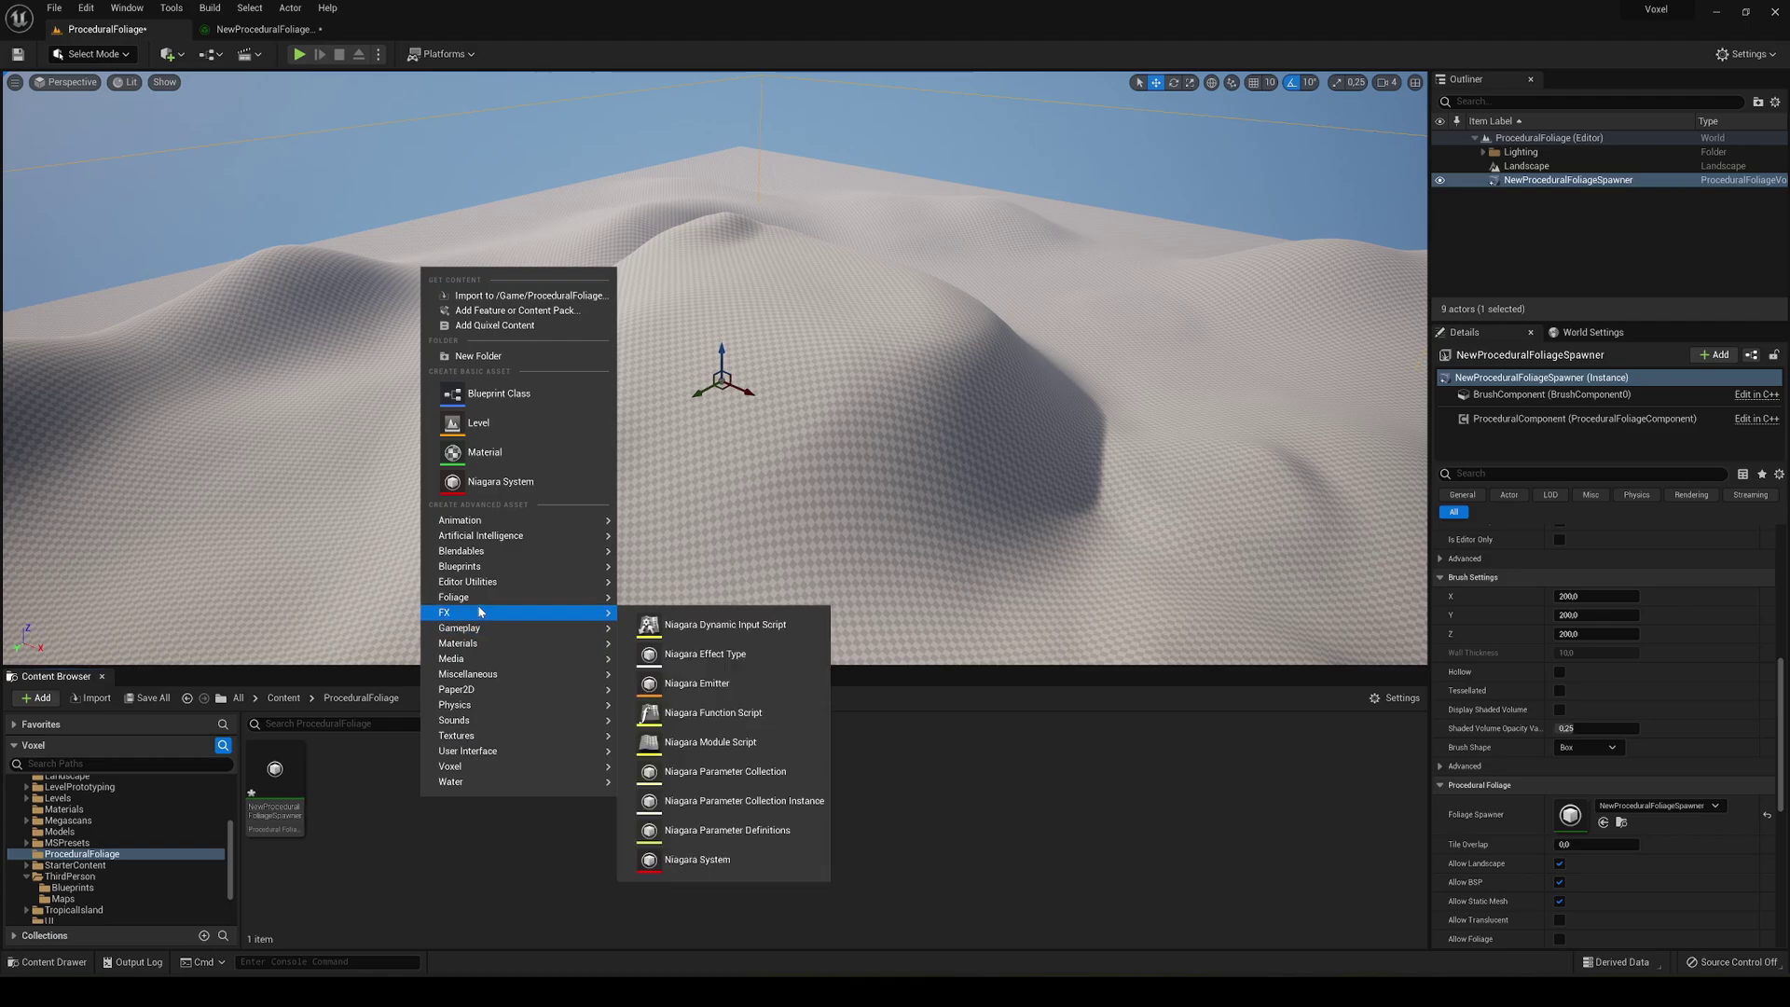
mouse_move(502, 601)
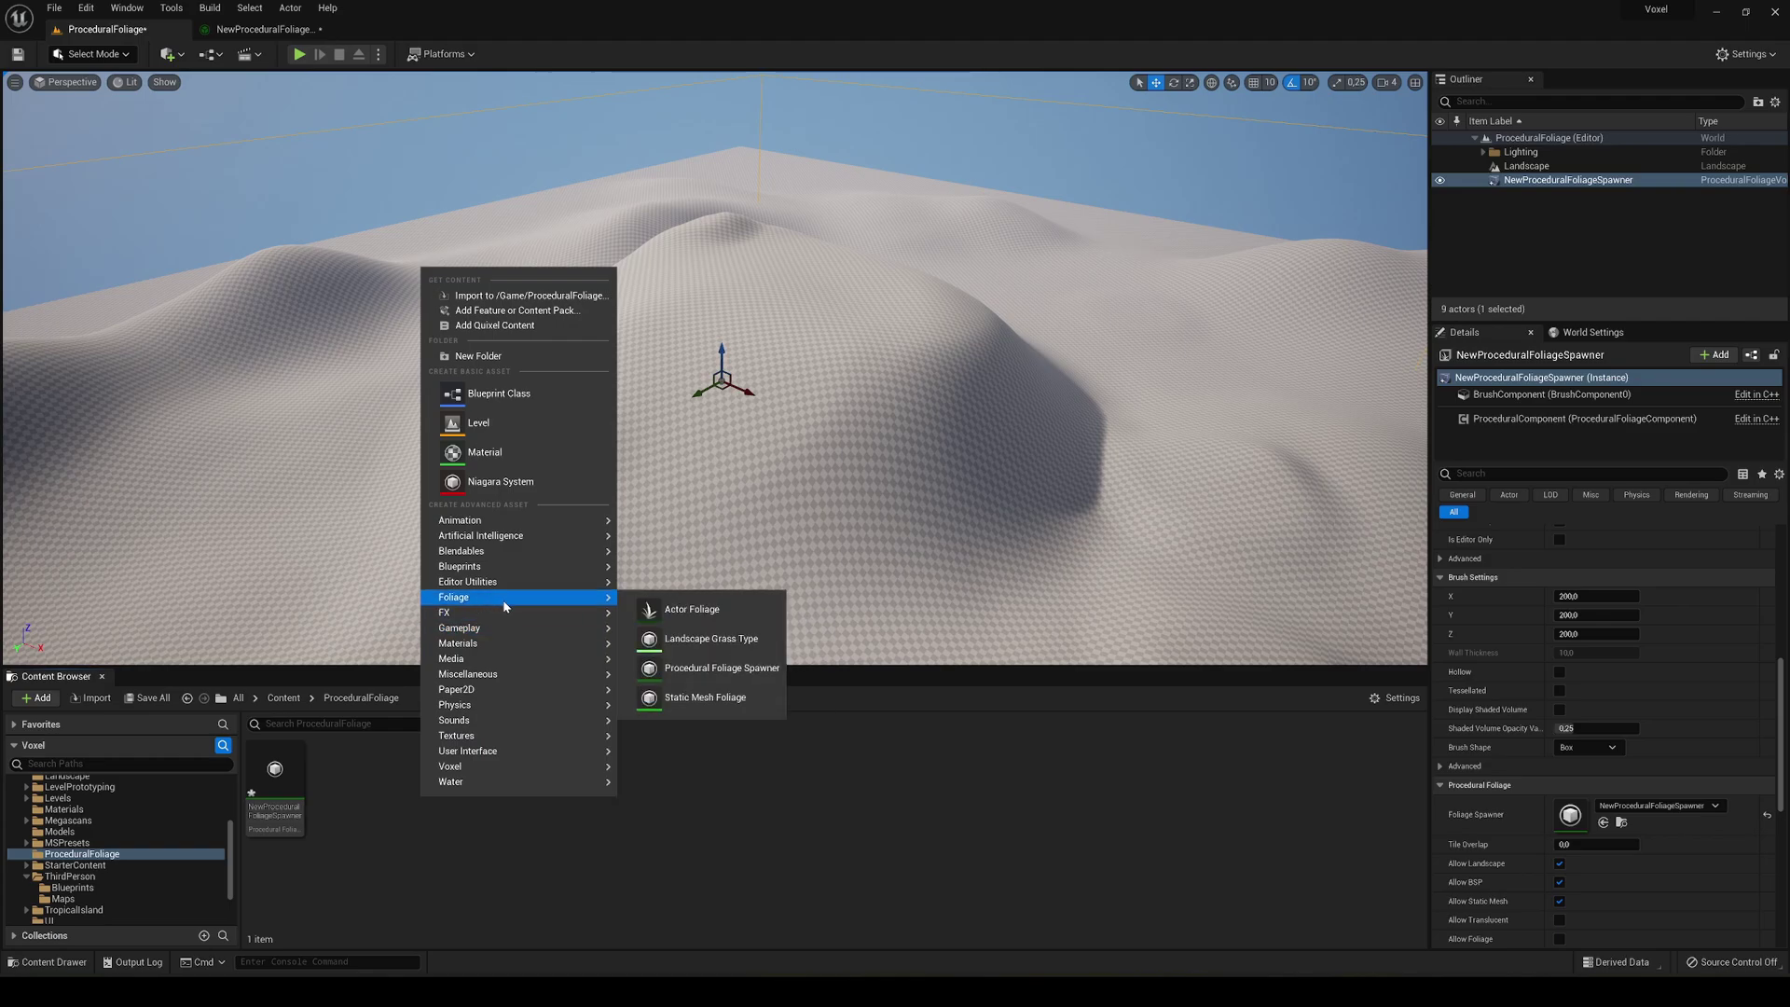
left_click(717, 708)
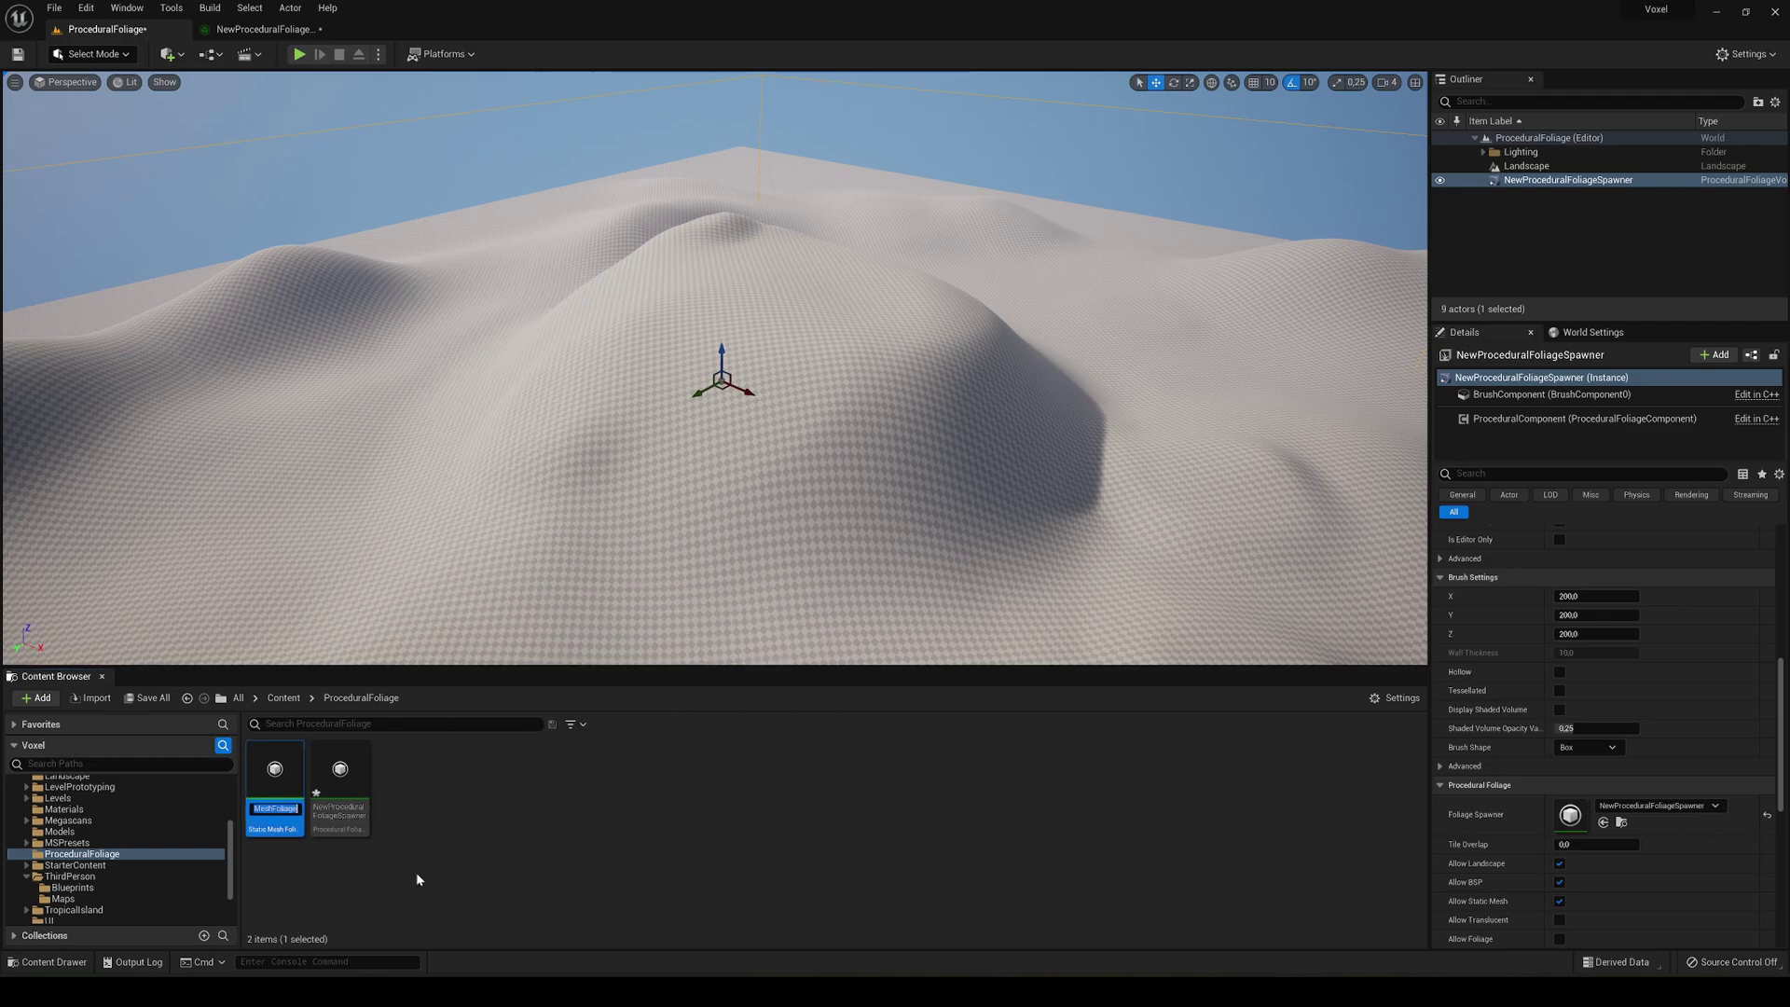
key("Return")
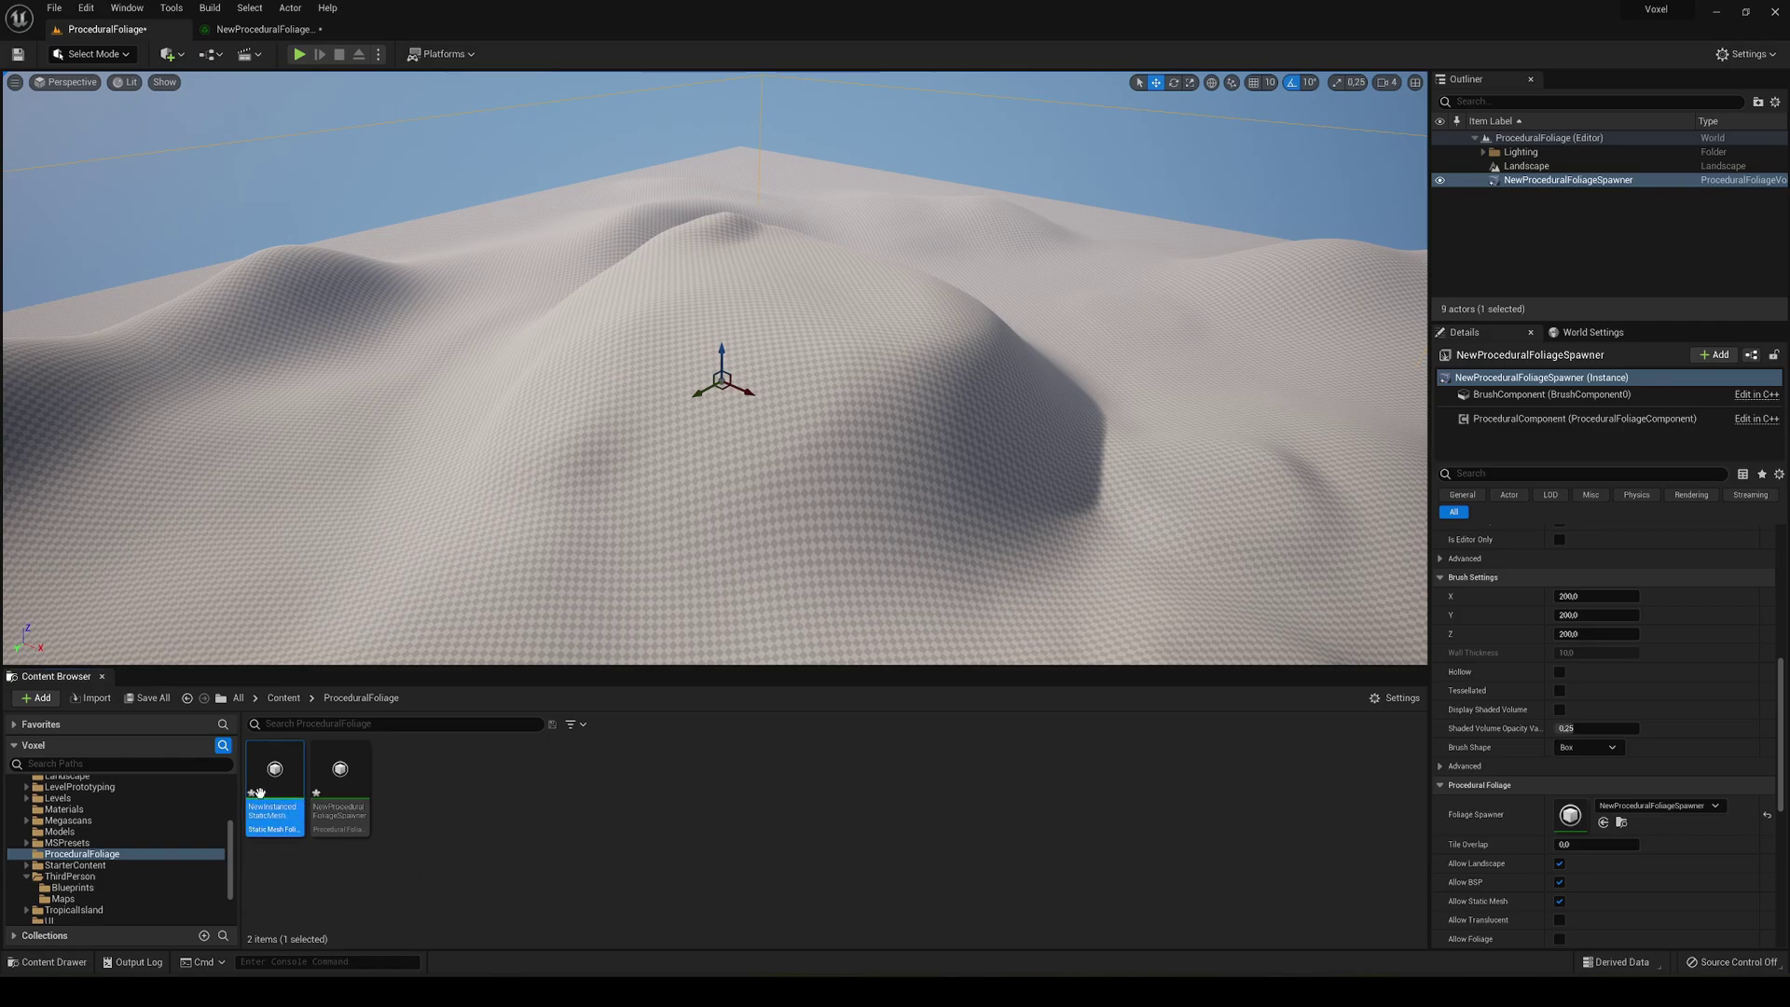
Step: Open the new static mesh foliage asset, assign SM_Tree_003 as its mesh, and save it
double_click(271, 771)
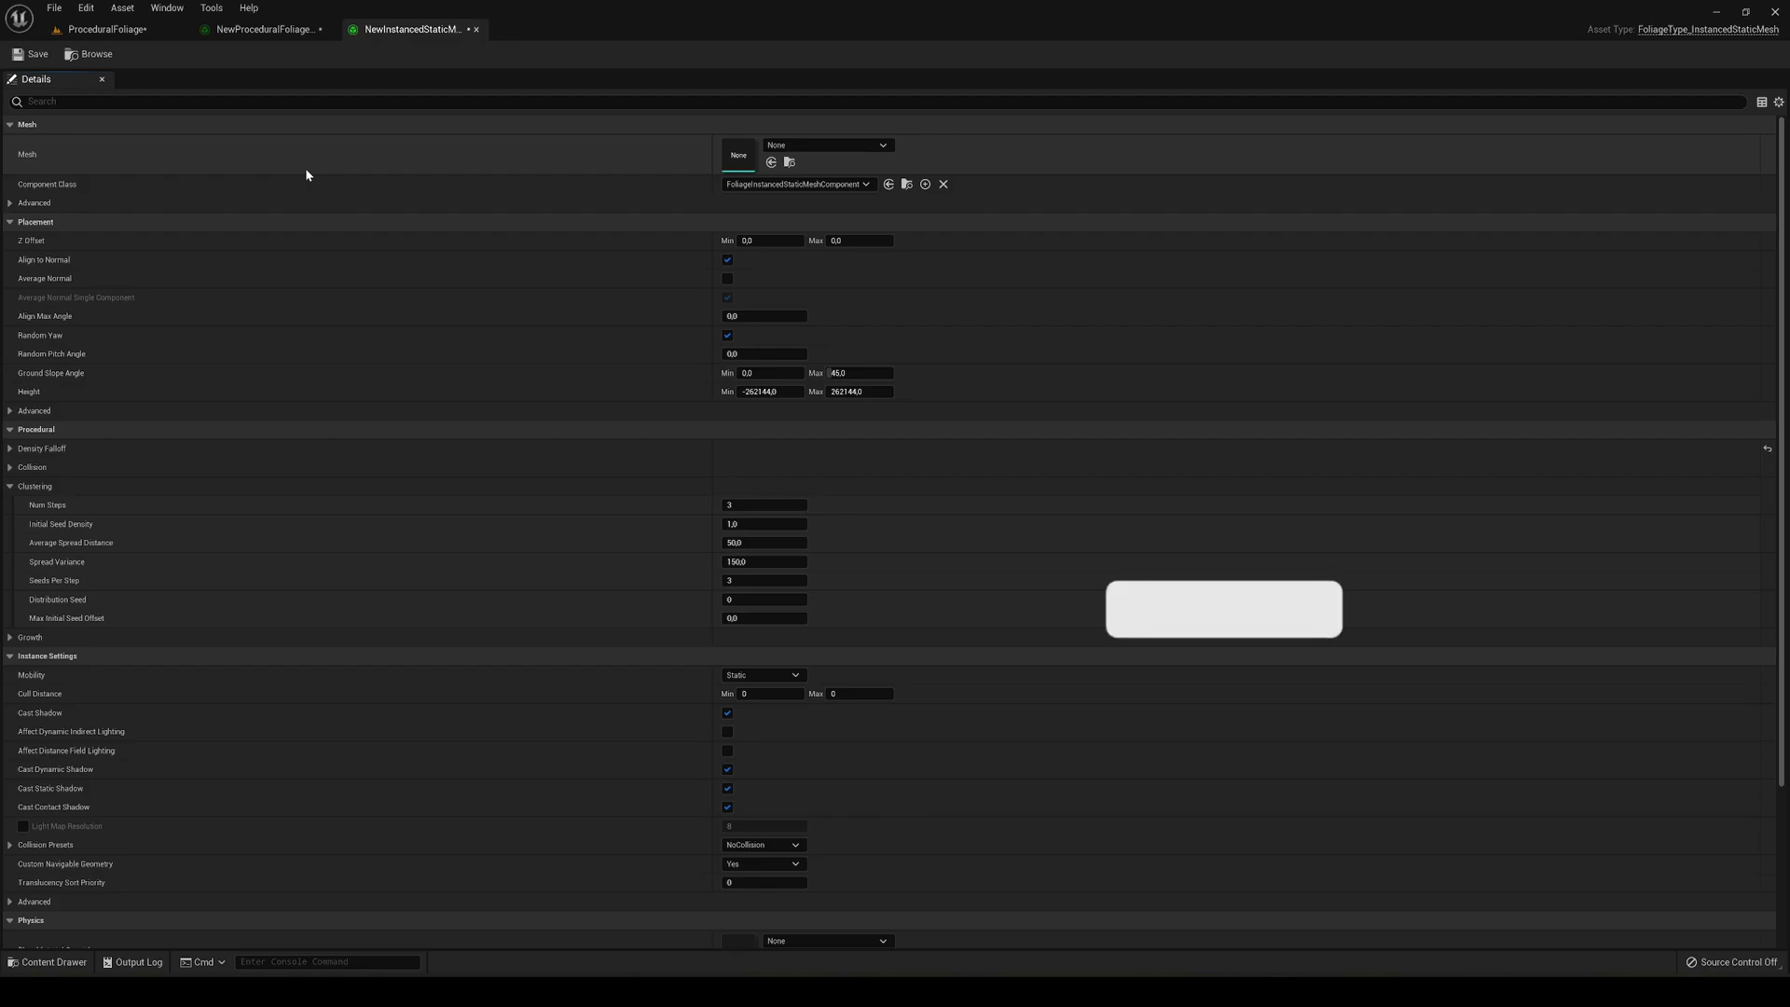
scroll(402, 371, "down", 3)
scroll(430, 436, "up", 3)
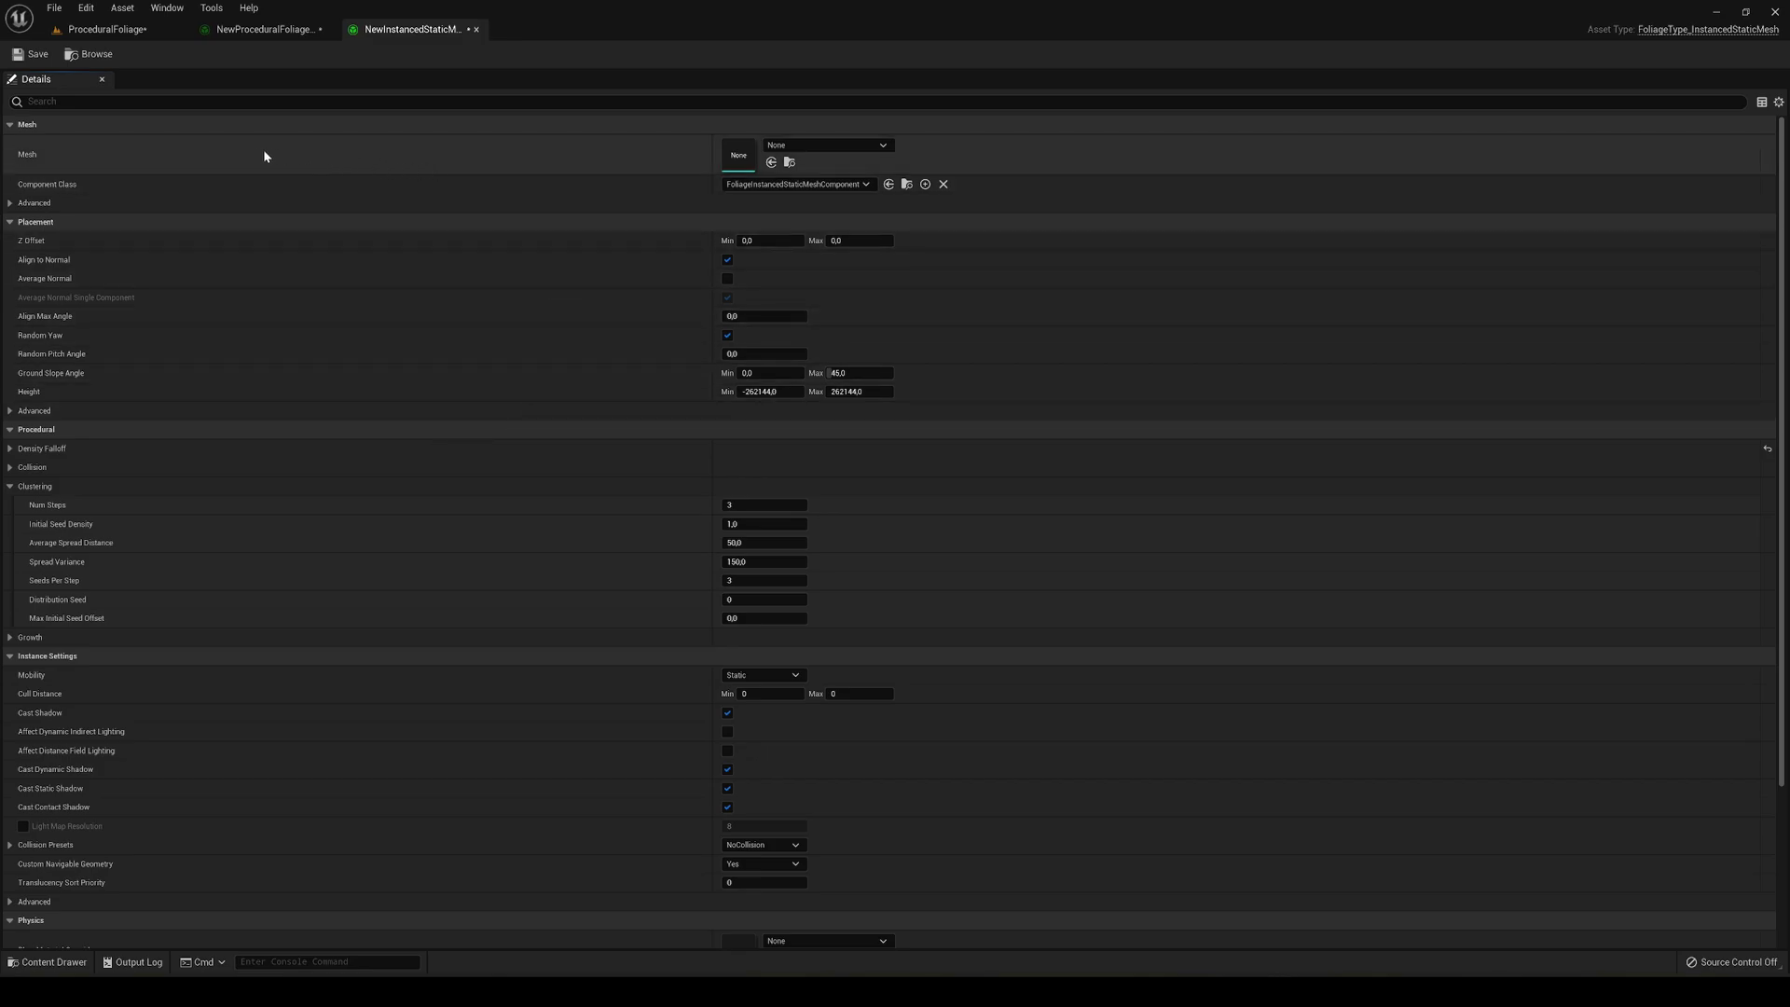
left_click(807, 146)
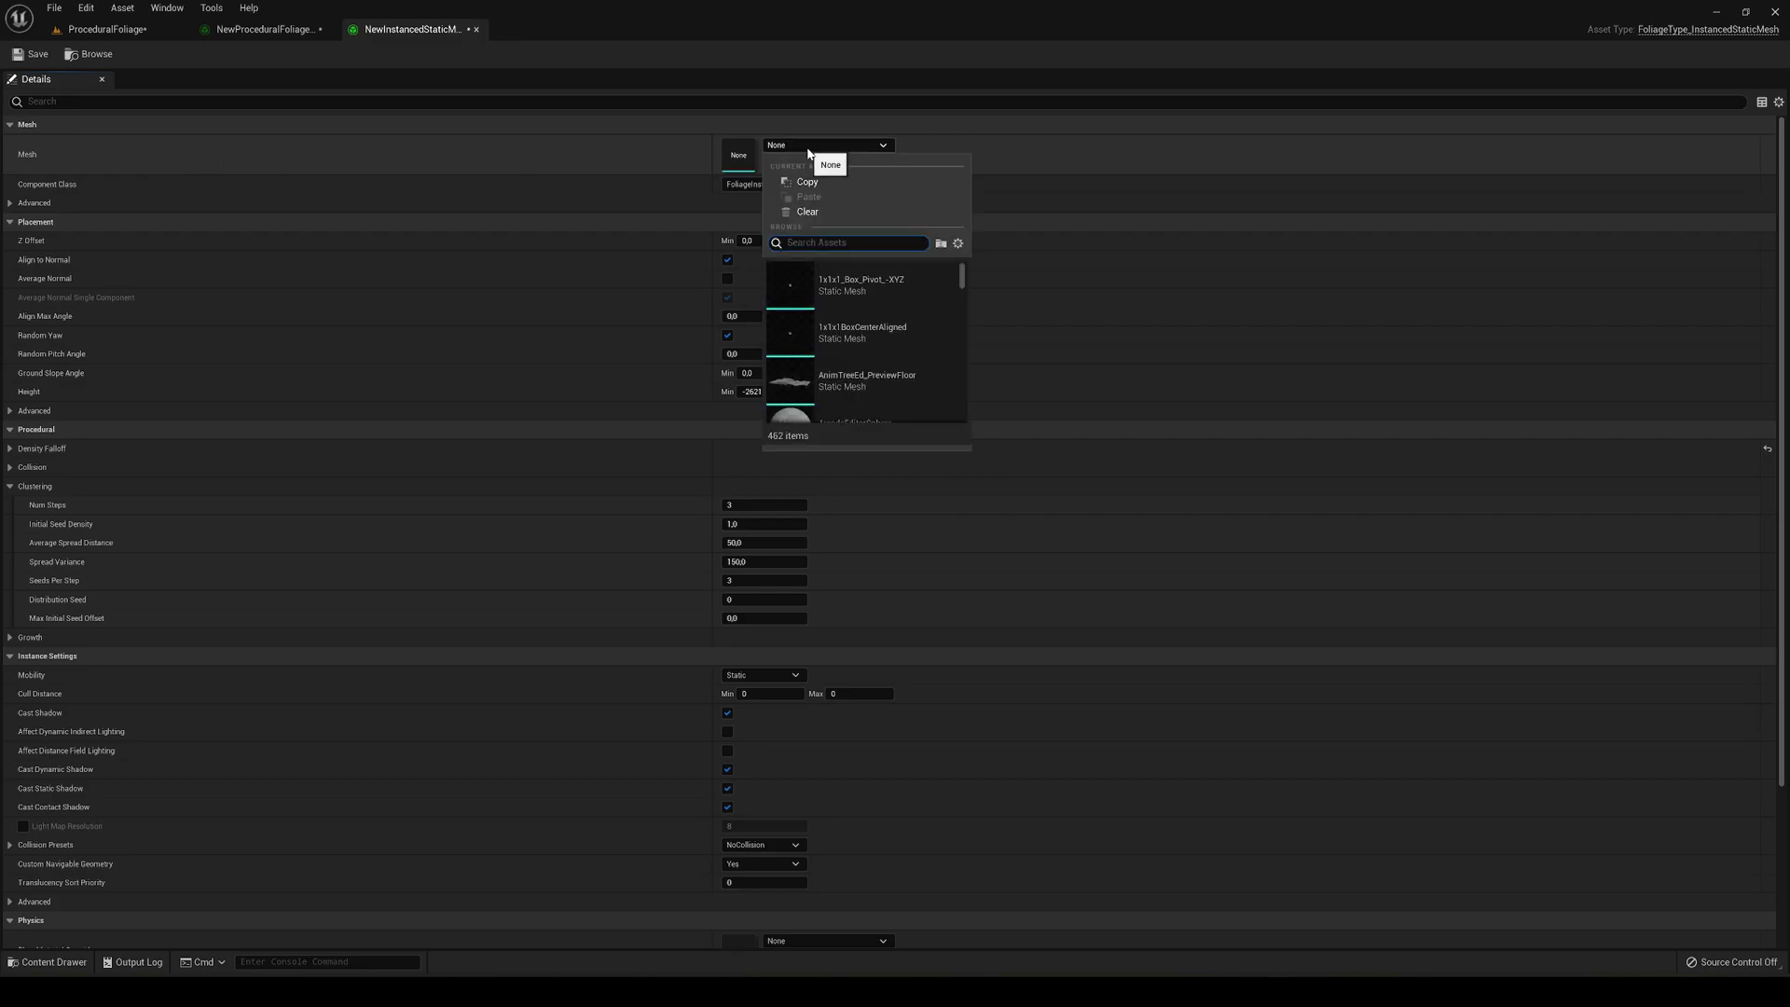
type("tree")
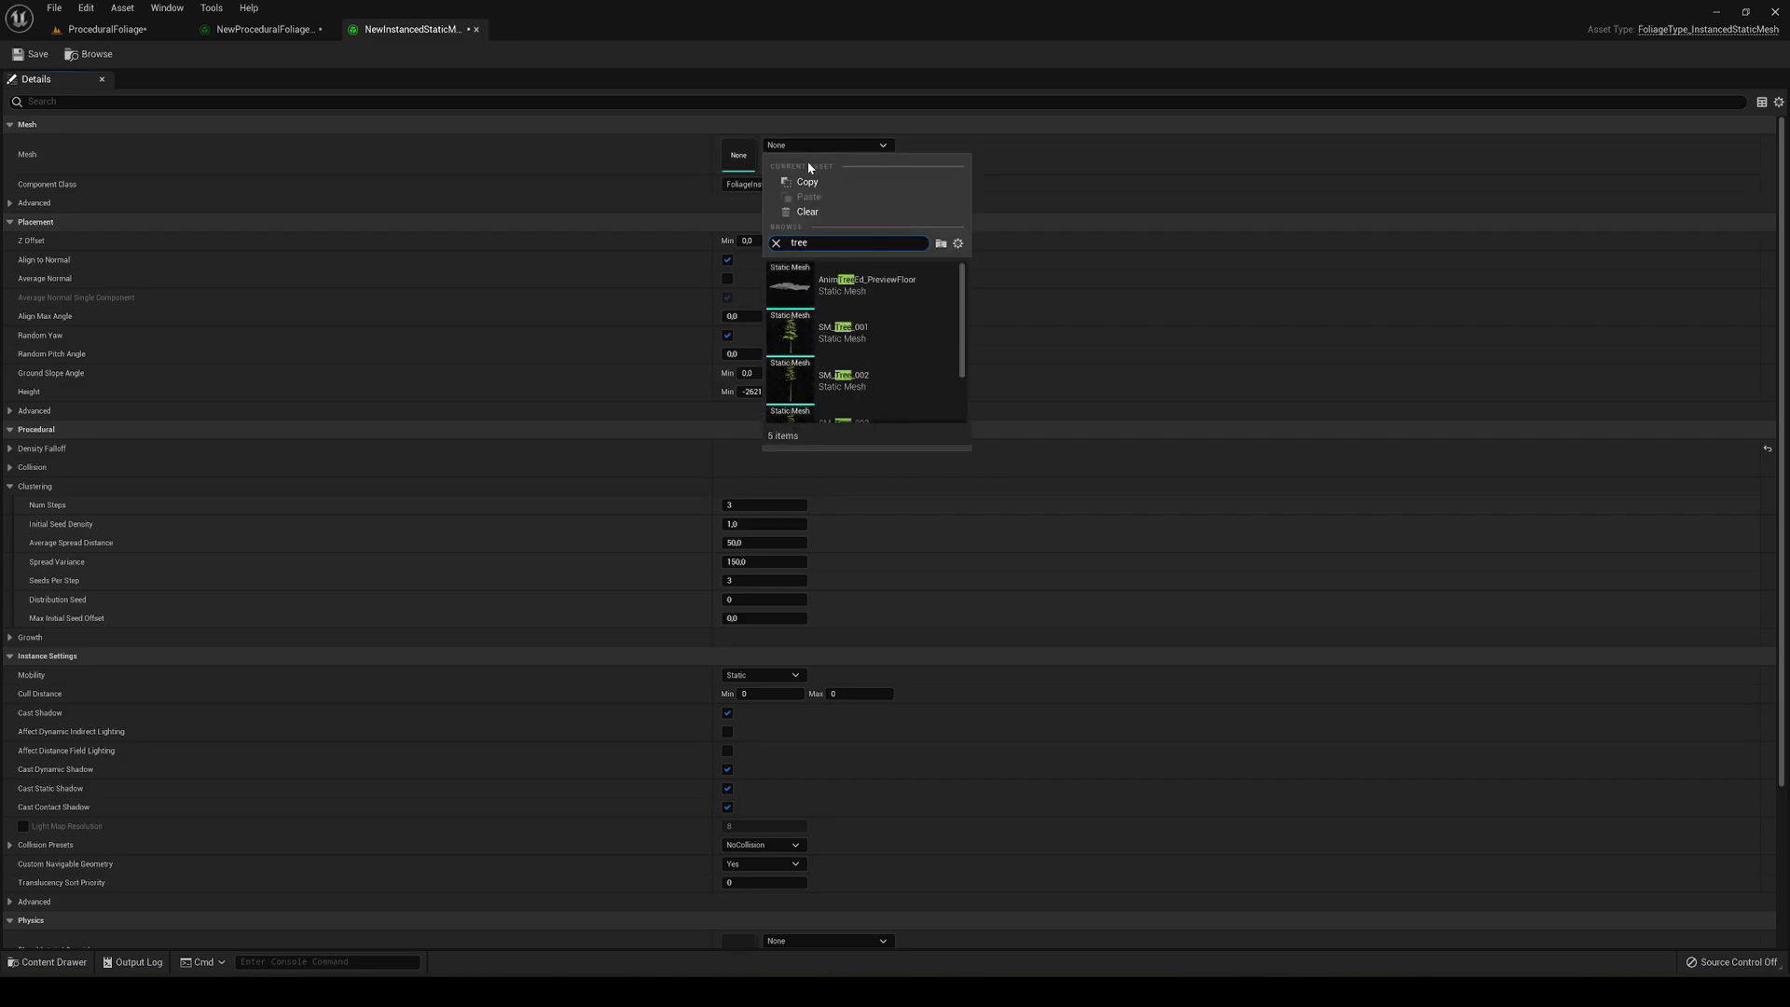
scroll(856, 339, "down", 1)
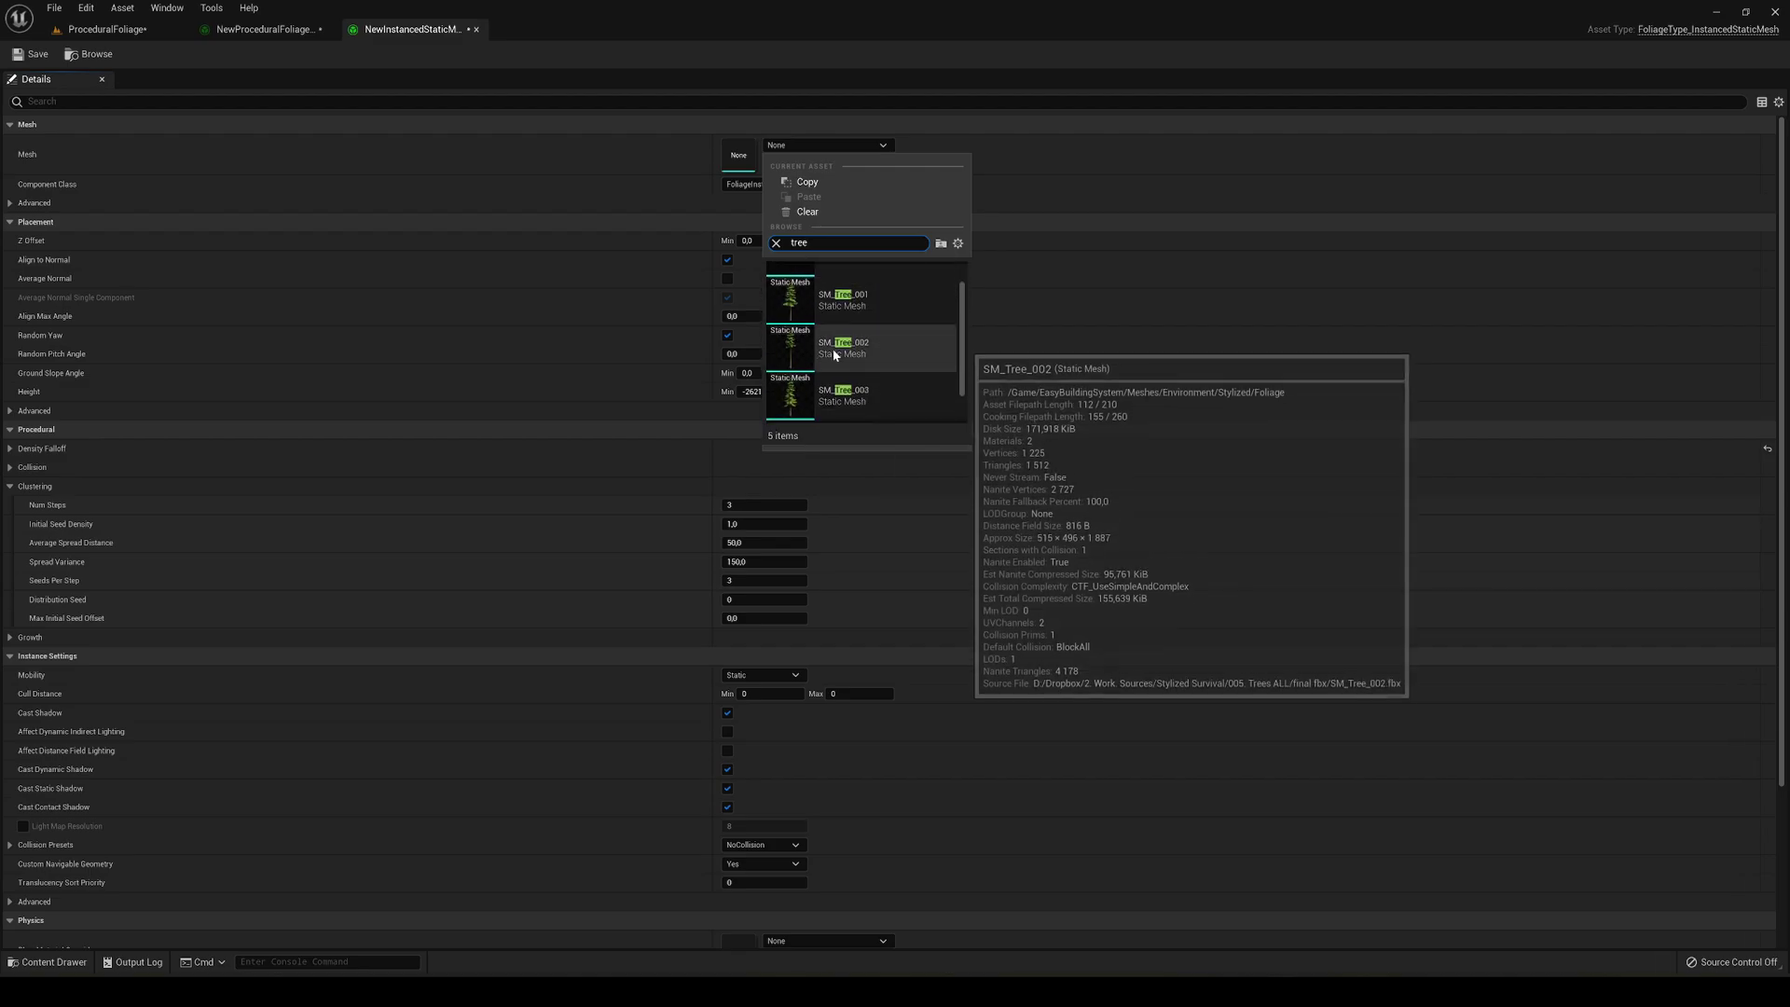
scroll(873, 368, "down", 1)
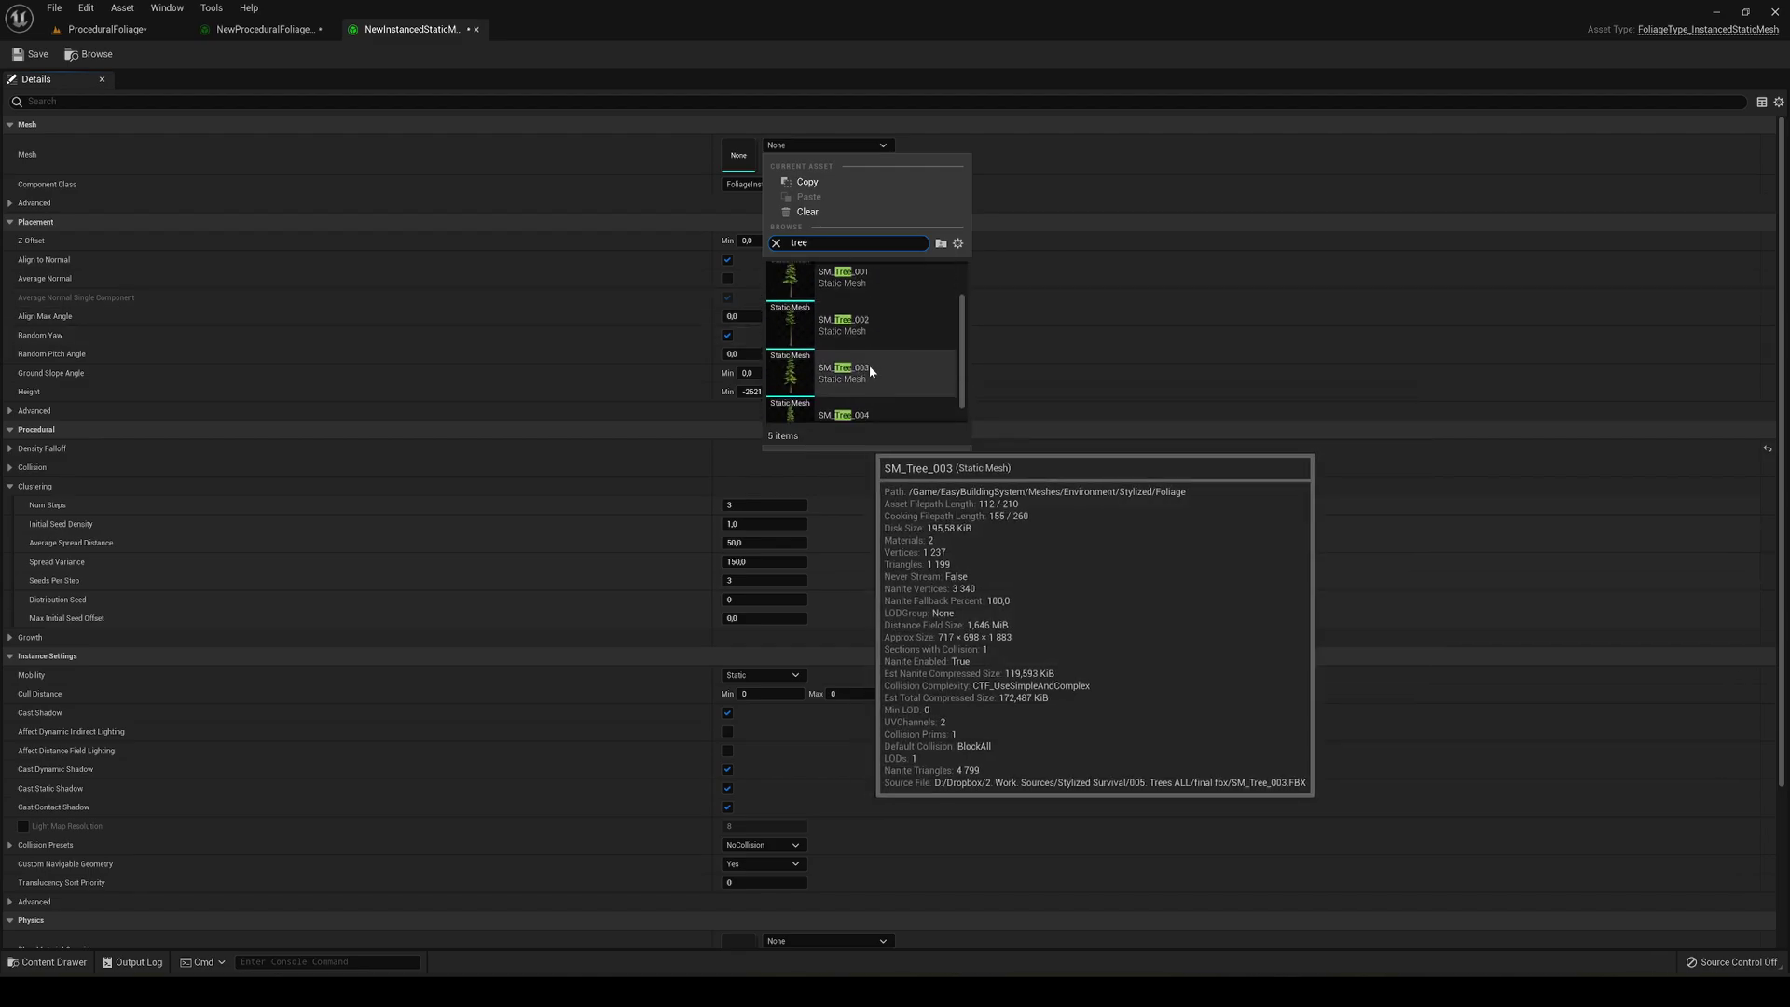
left_click(868, 366)
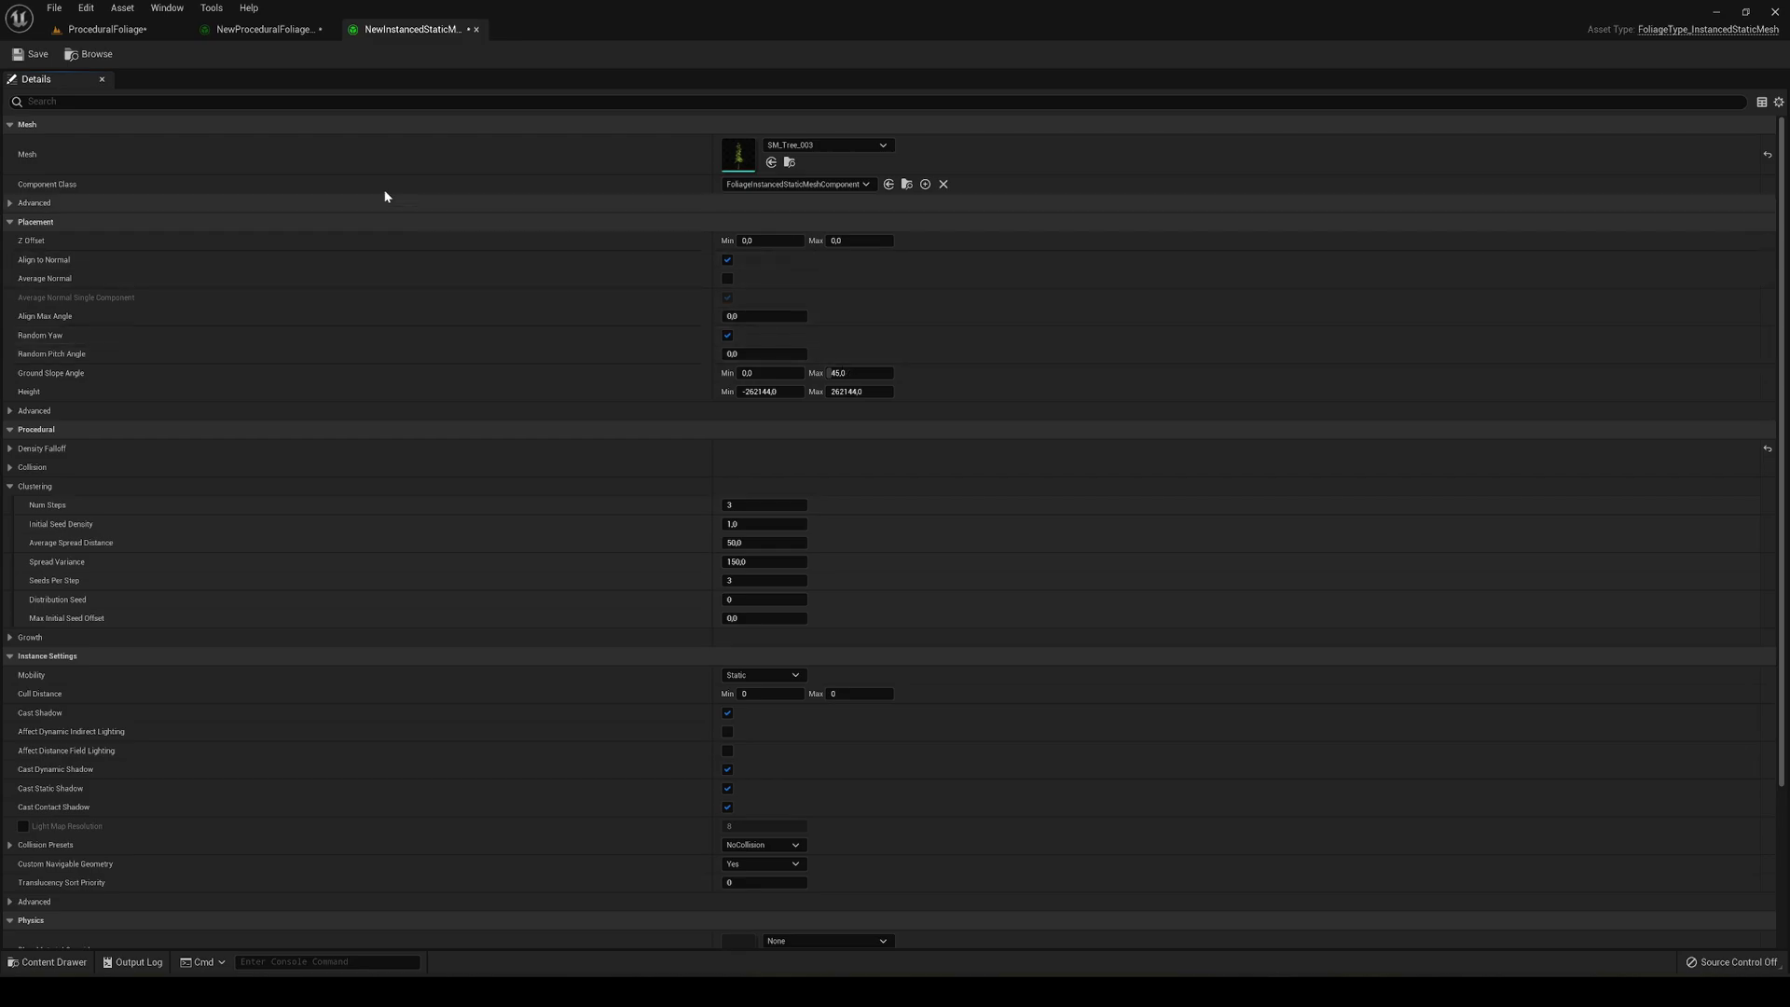
left_click(37, 54)
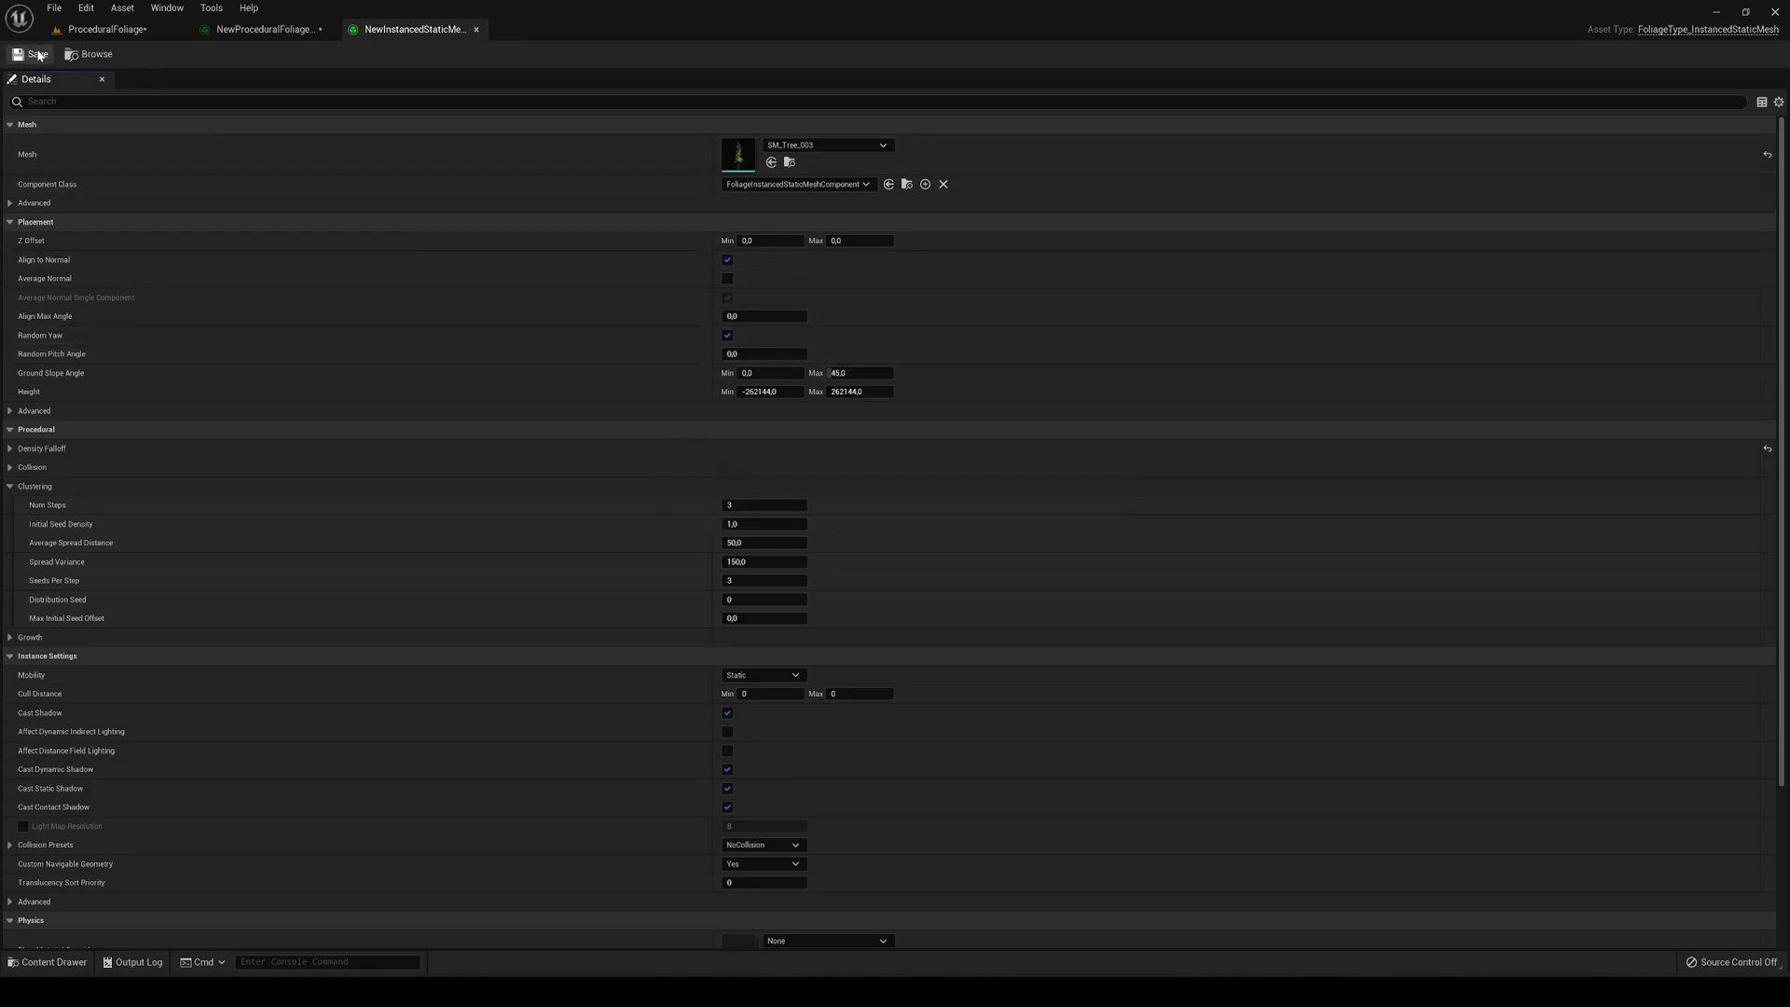
scroll(538, 439, "down", 1)
scroll(513, 543, "up", 1)
Step: Add NewInstancedStaticMeshFoliage as a foliage type of the procedural foliage spawner asset and save the asset
left_click(247, 29)
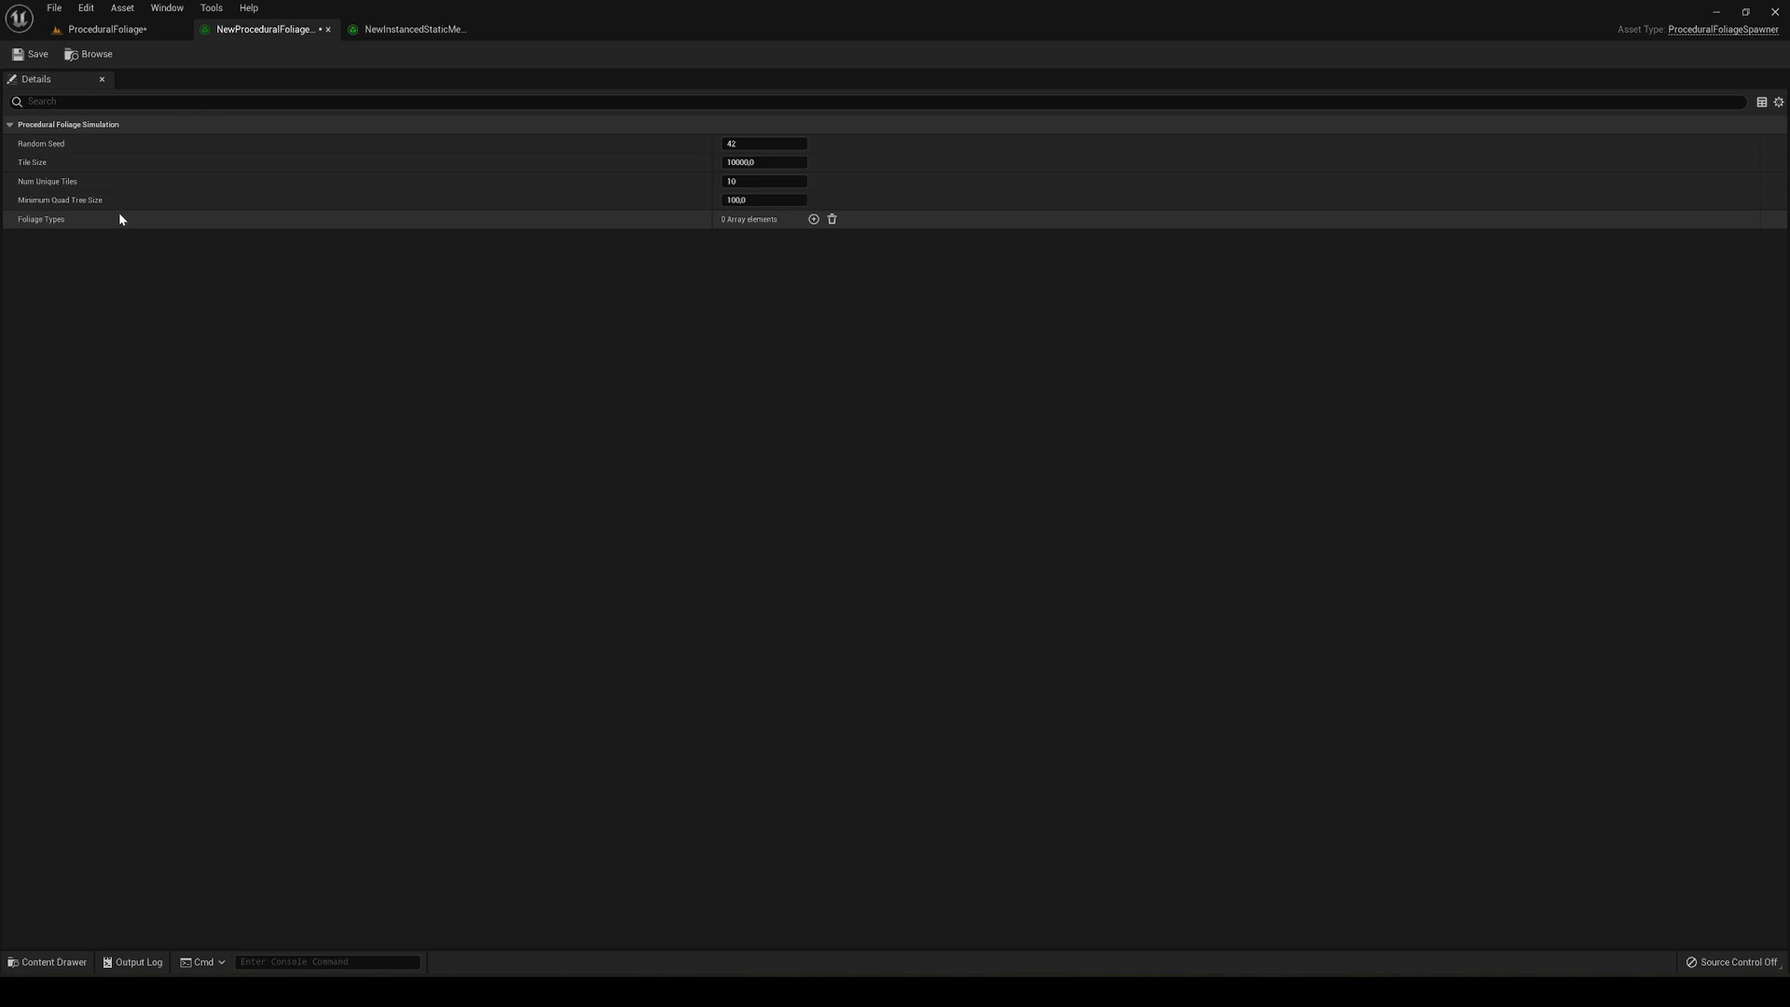
left_click(813, 219)
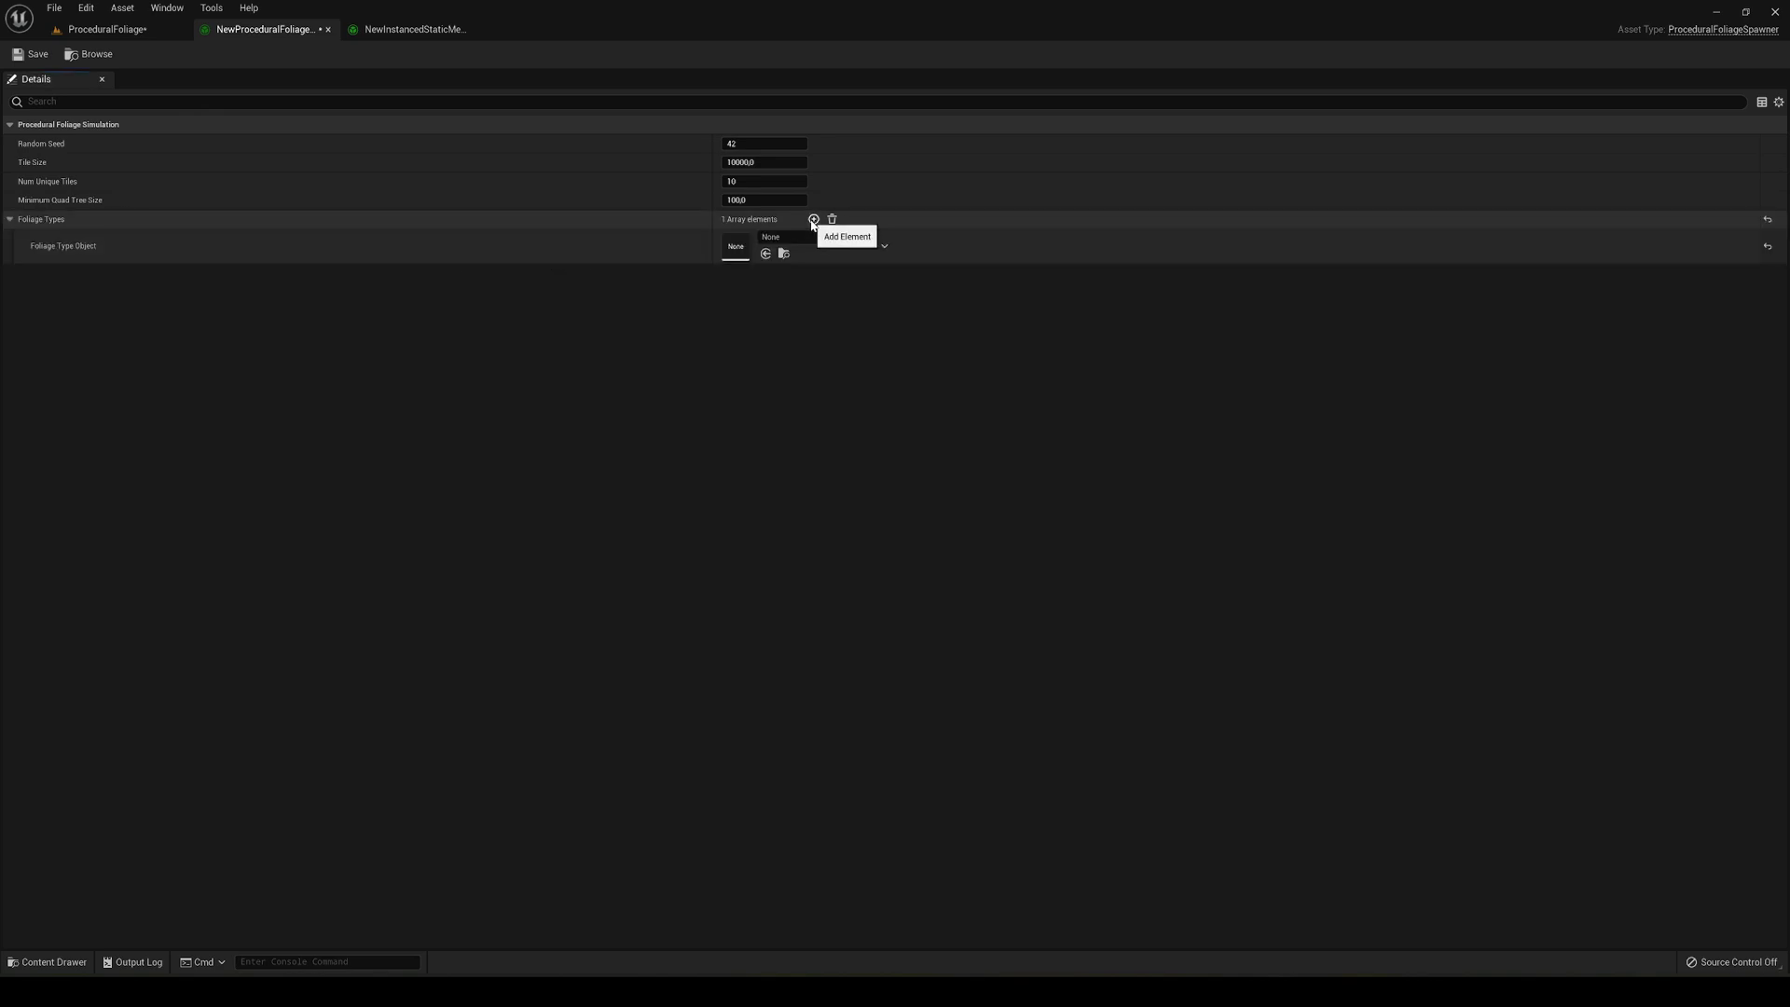
left_click(799, 237)
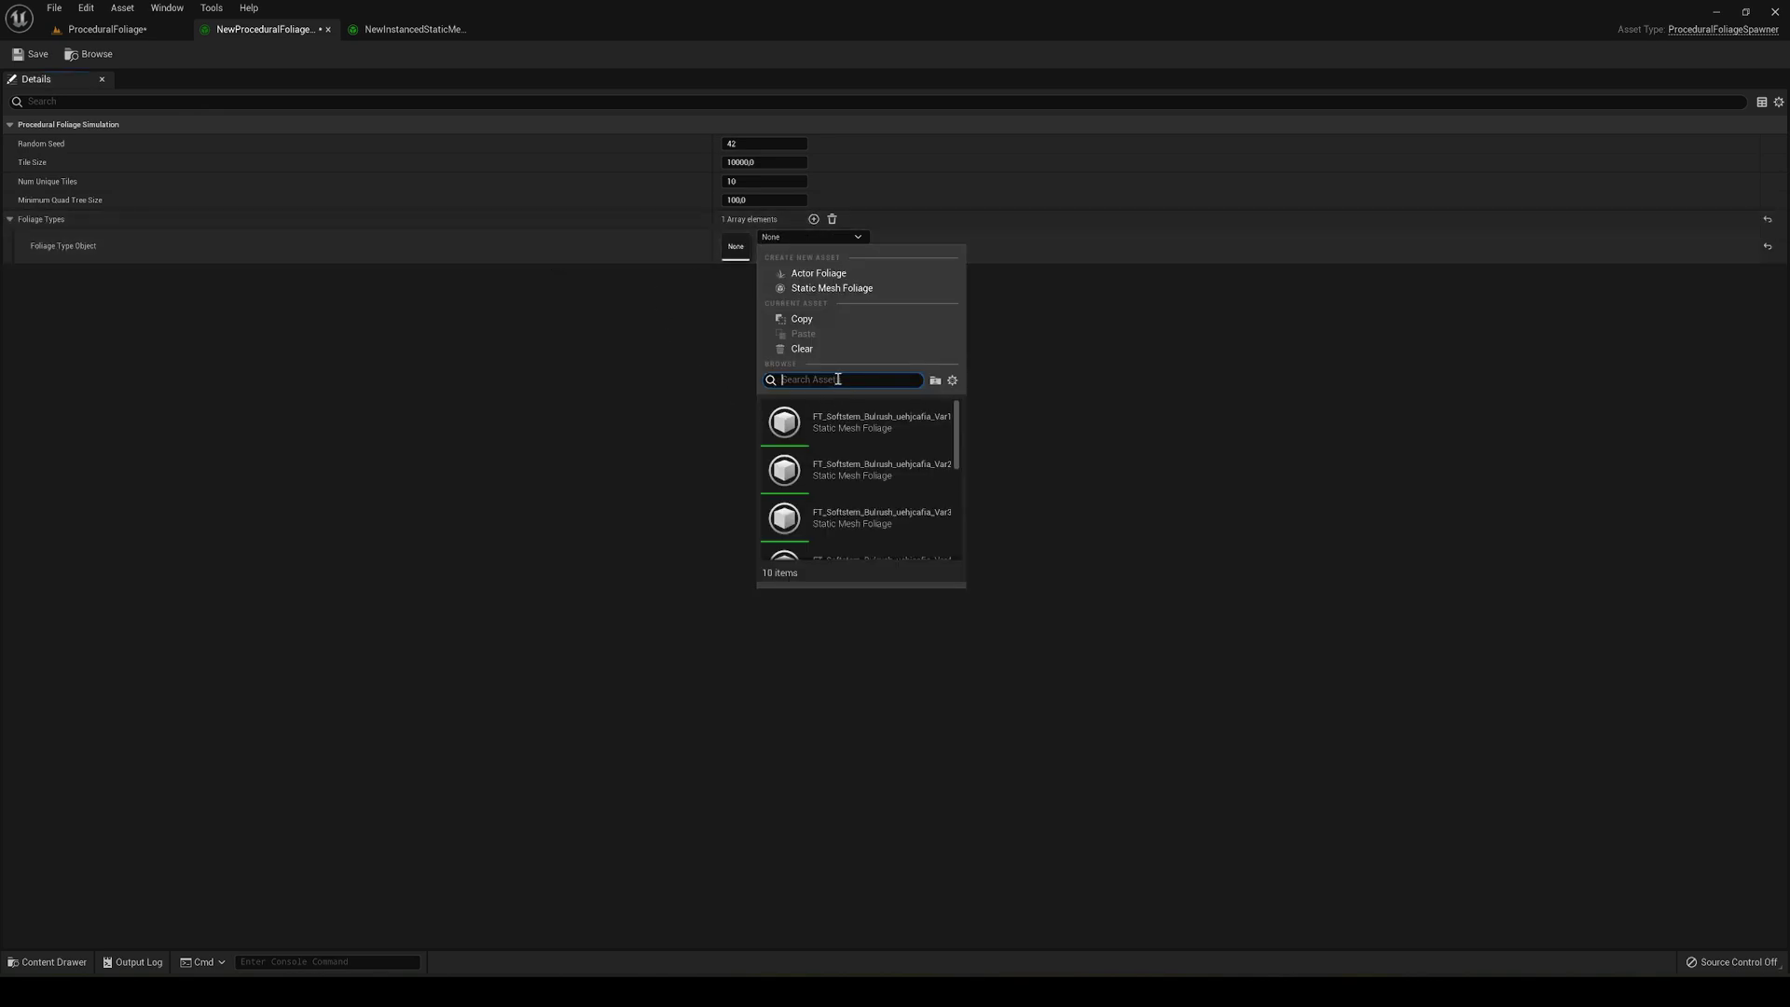
scroll(848, 464, "down", 5)
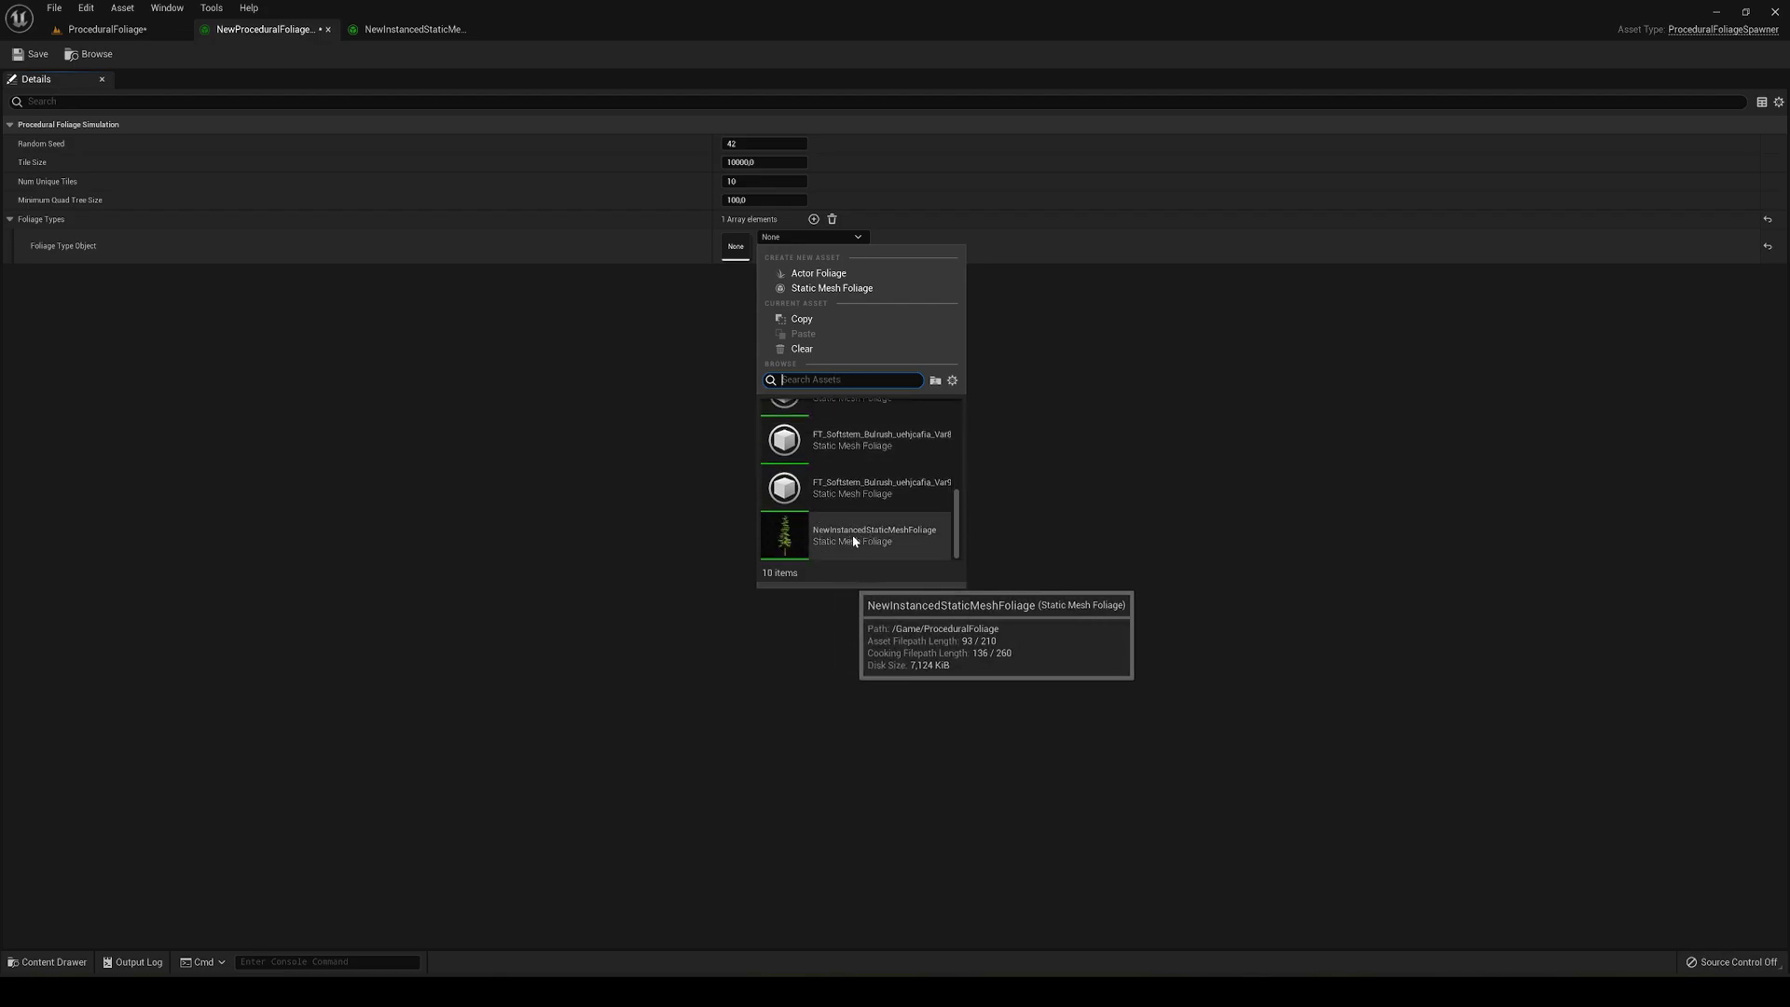
left_click(854, 538)
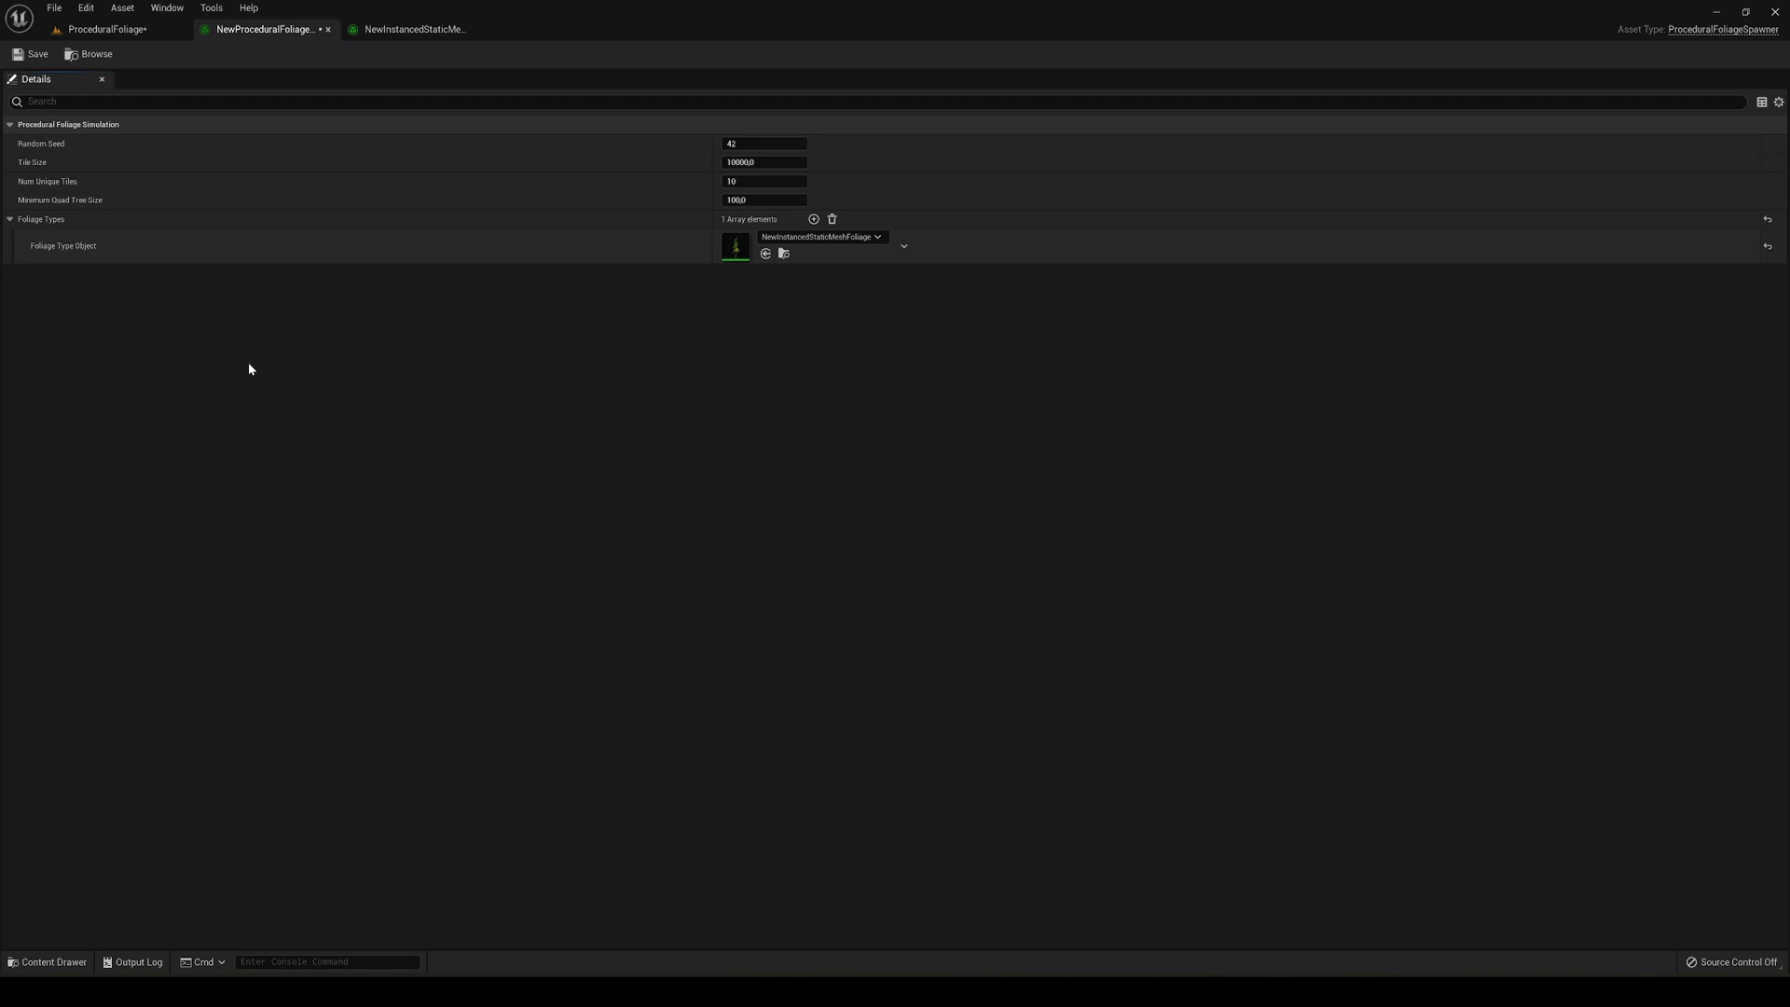
left_click(43, 58)
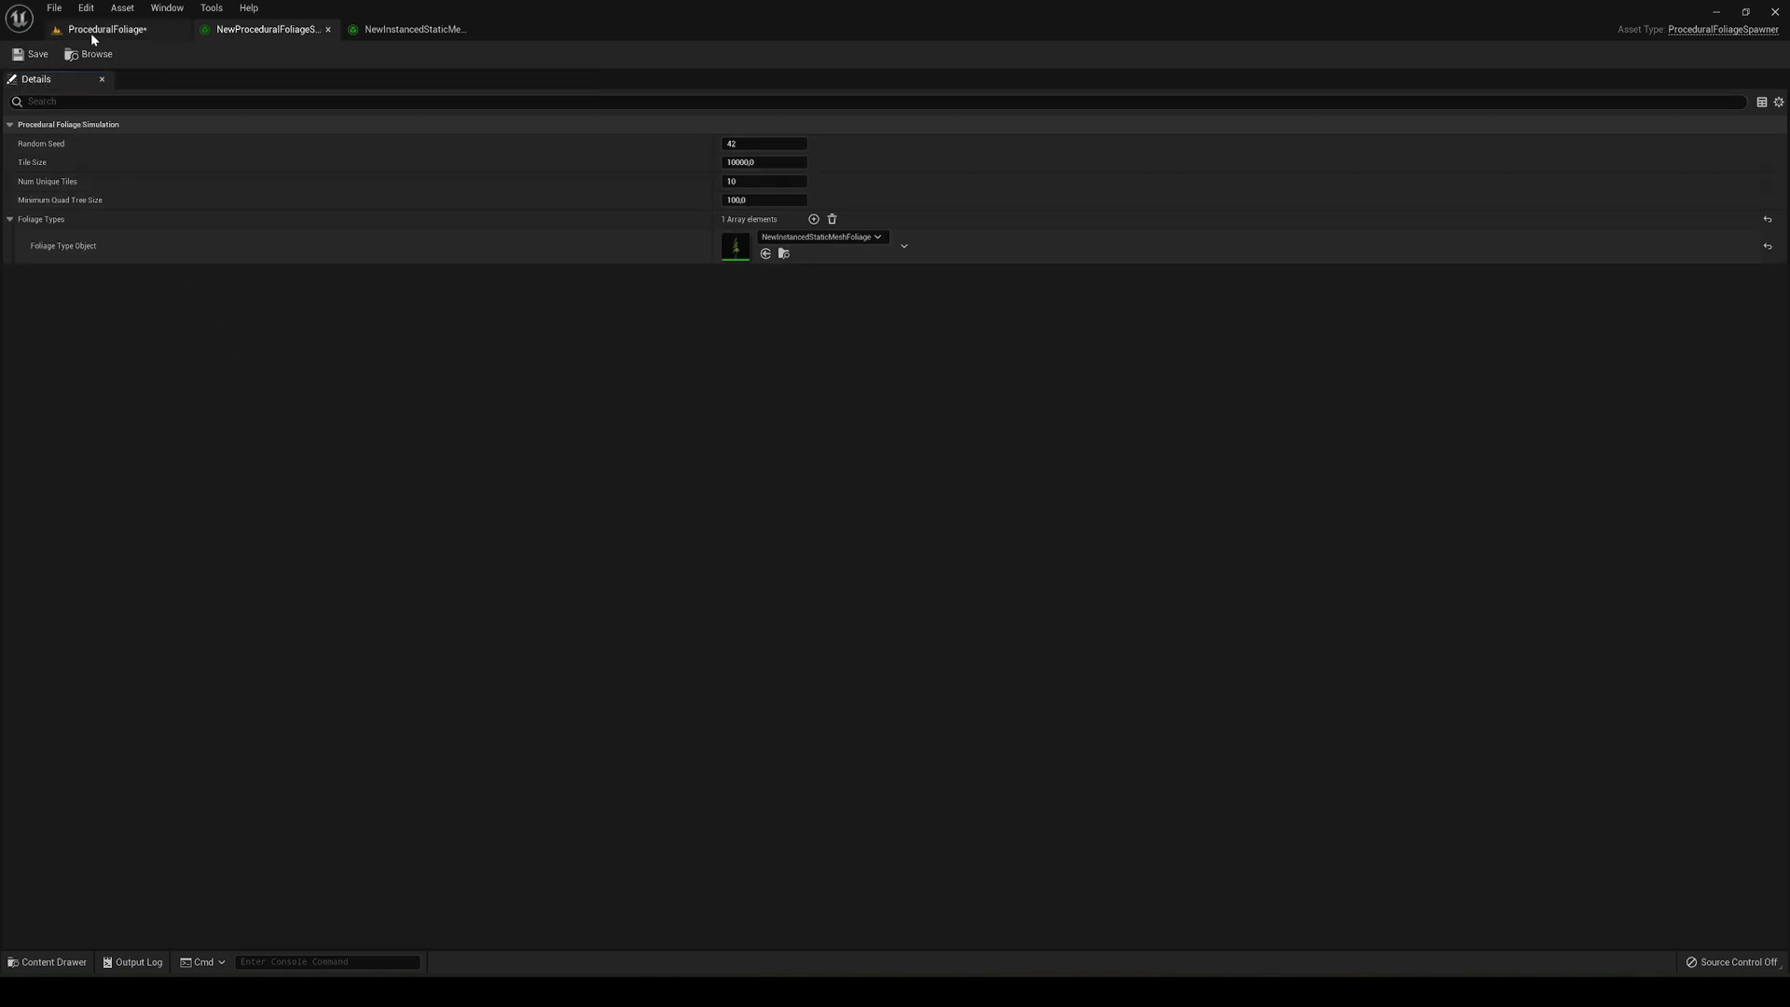
Step: Resimulate the placed foliage spawner in the level and inspect the spawned trees up close and from a distance
left_click(93, 35)
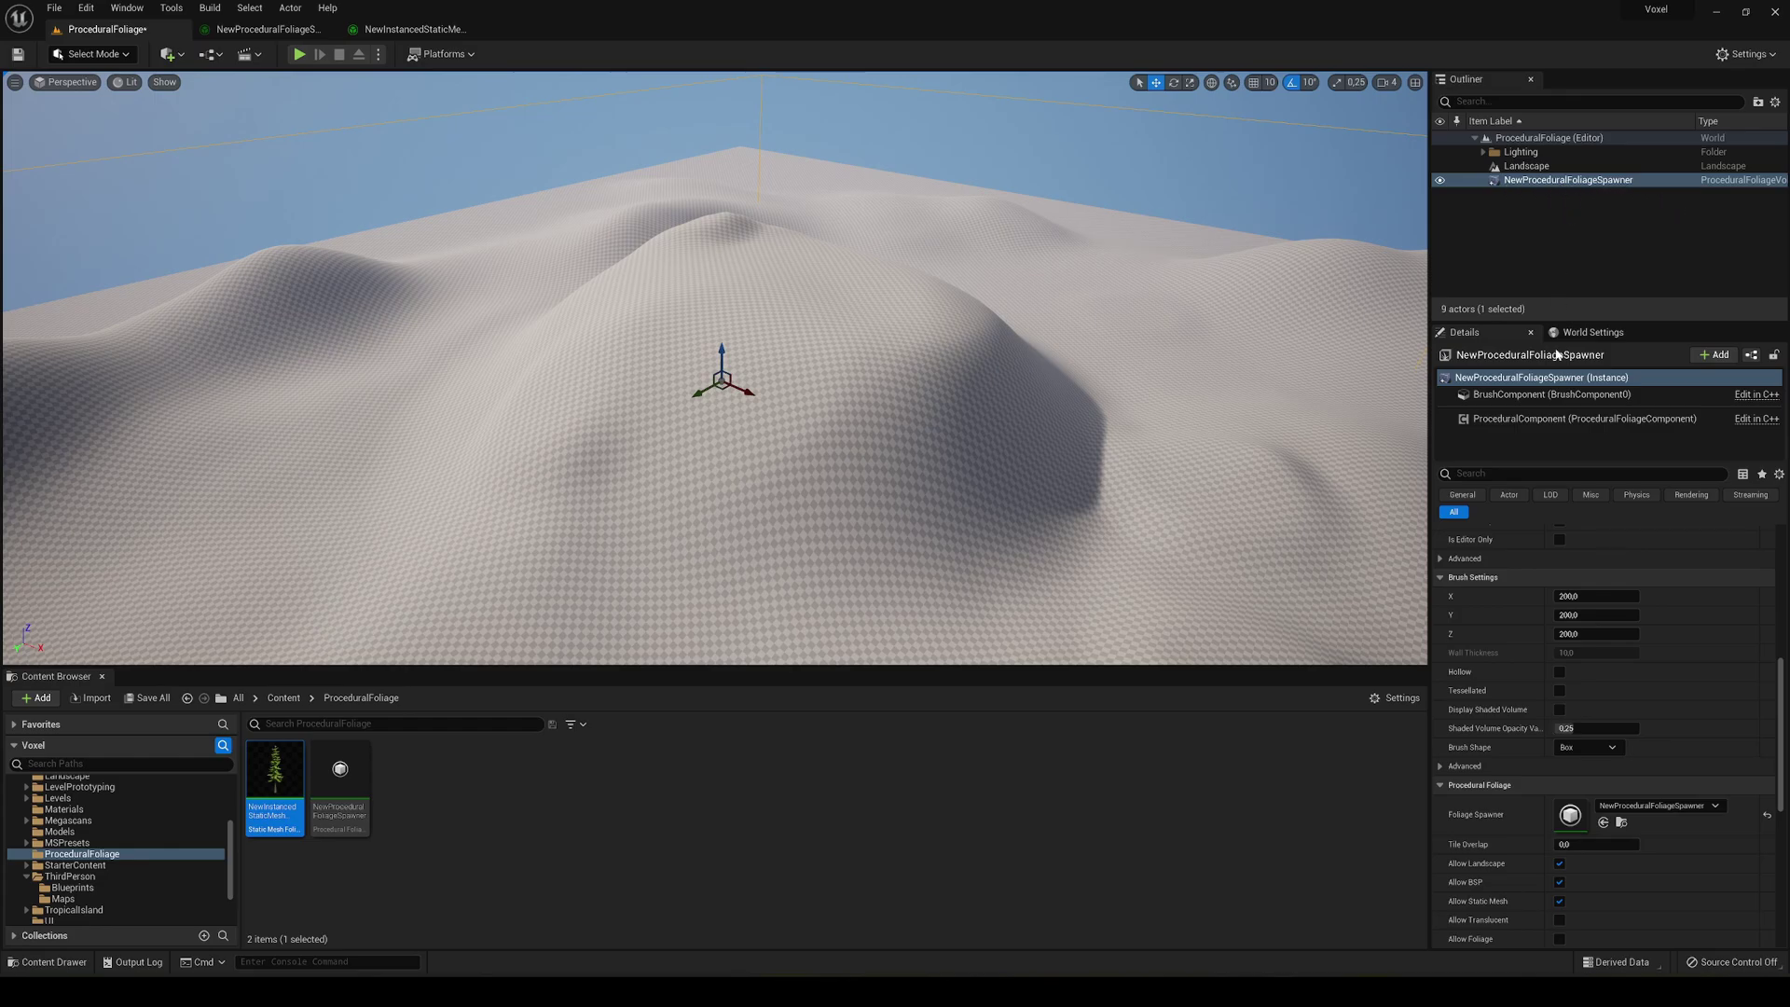
scroll(1512, 632, "up", 8)
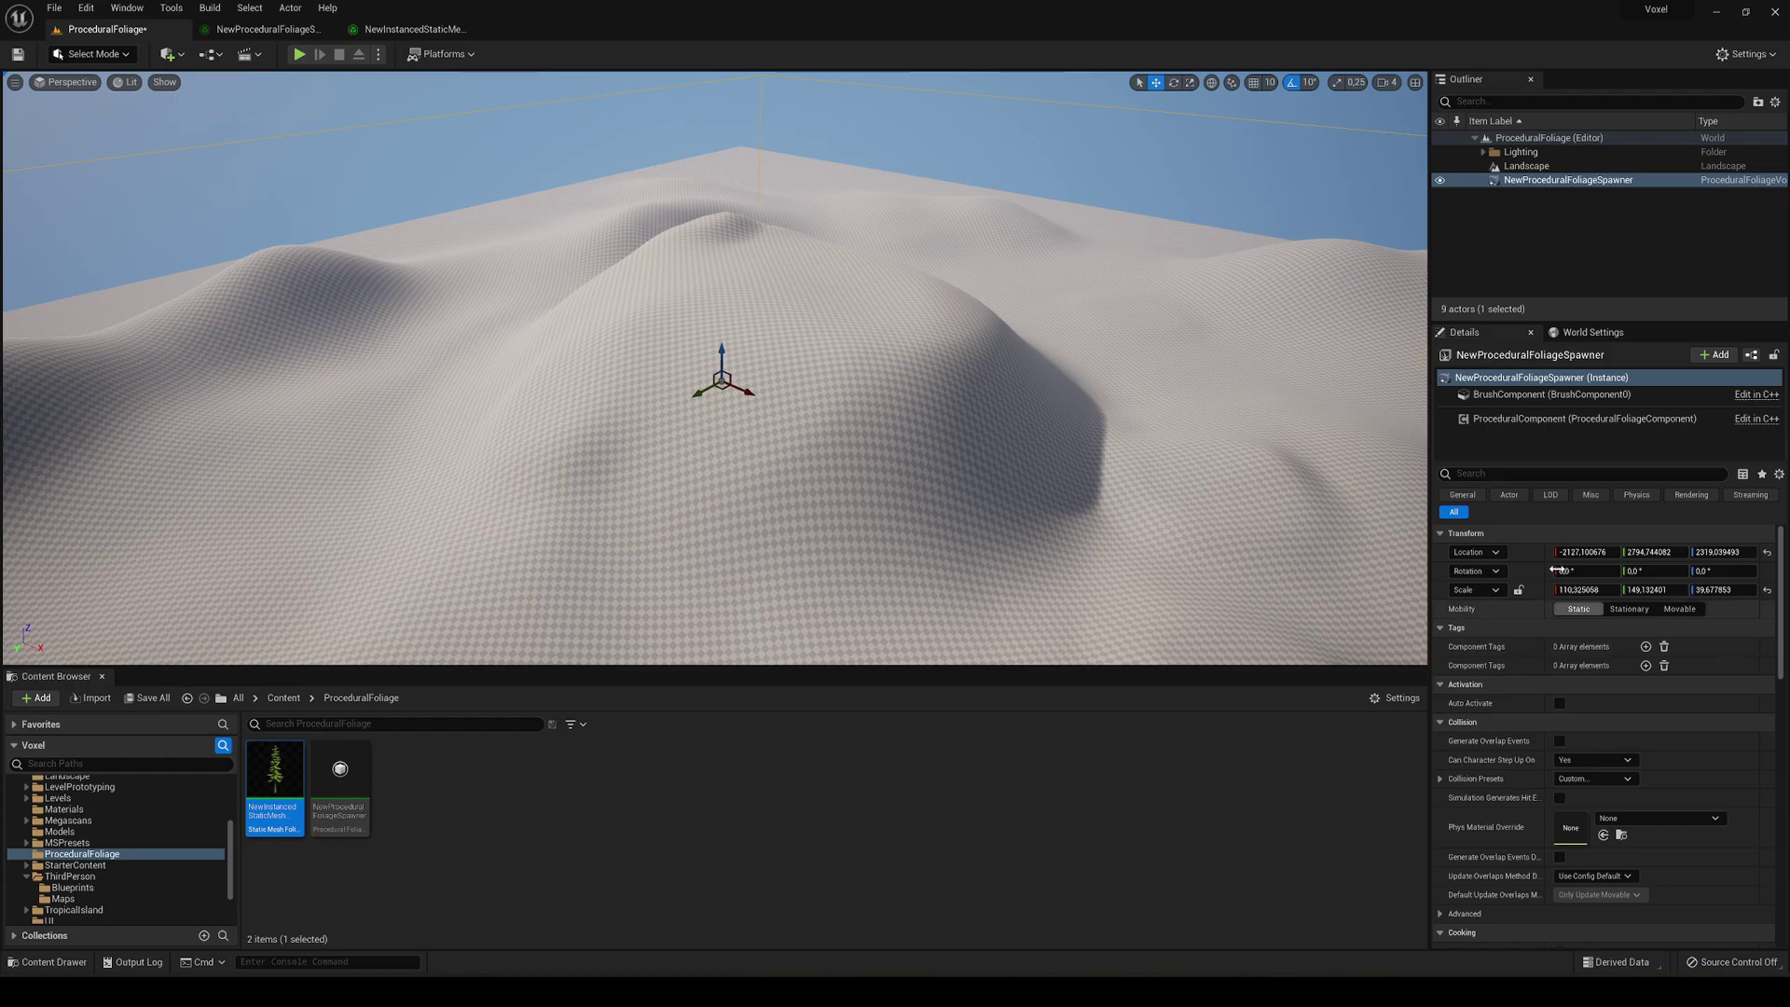
scroll(1493, 653, "down", 6)
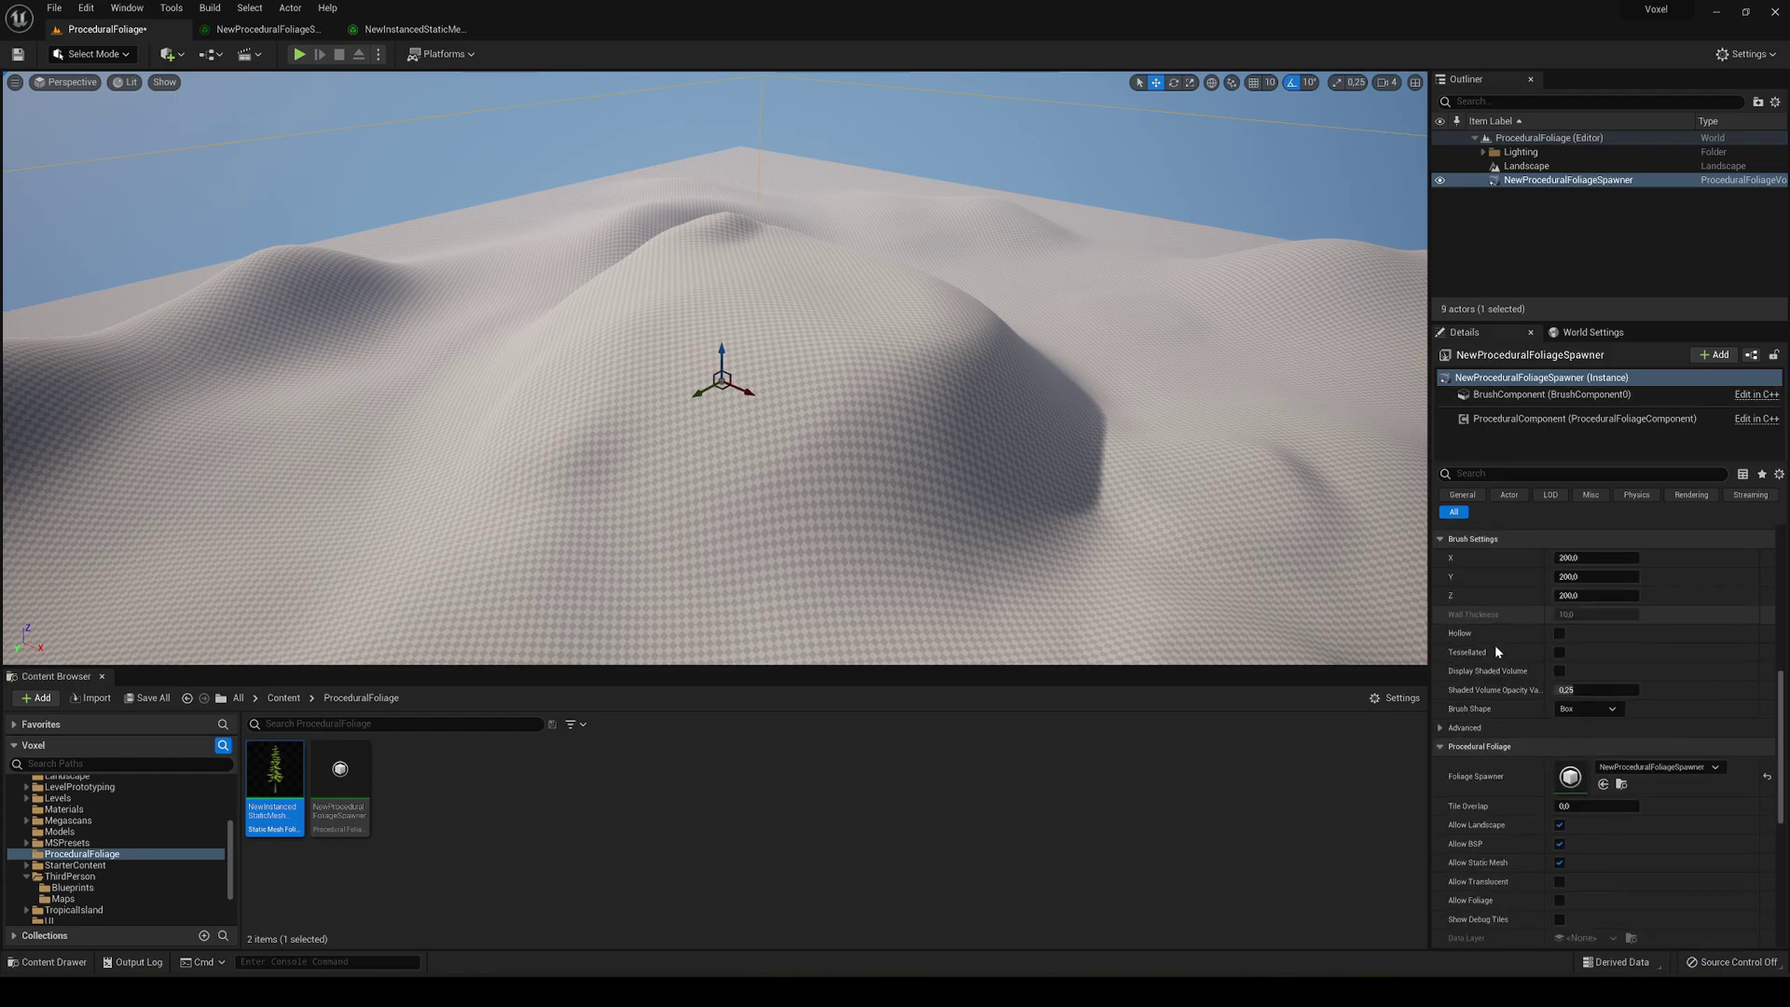
scroll(1495, 645, "down", 4)
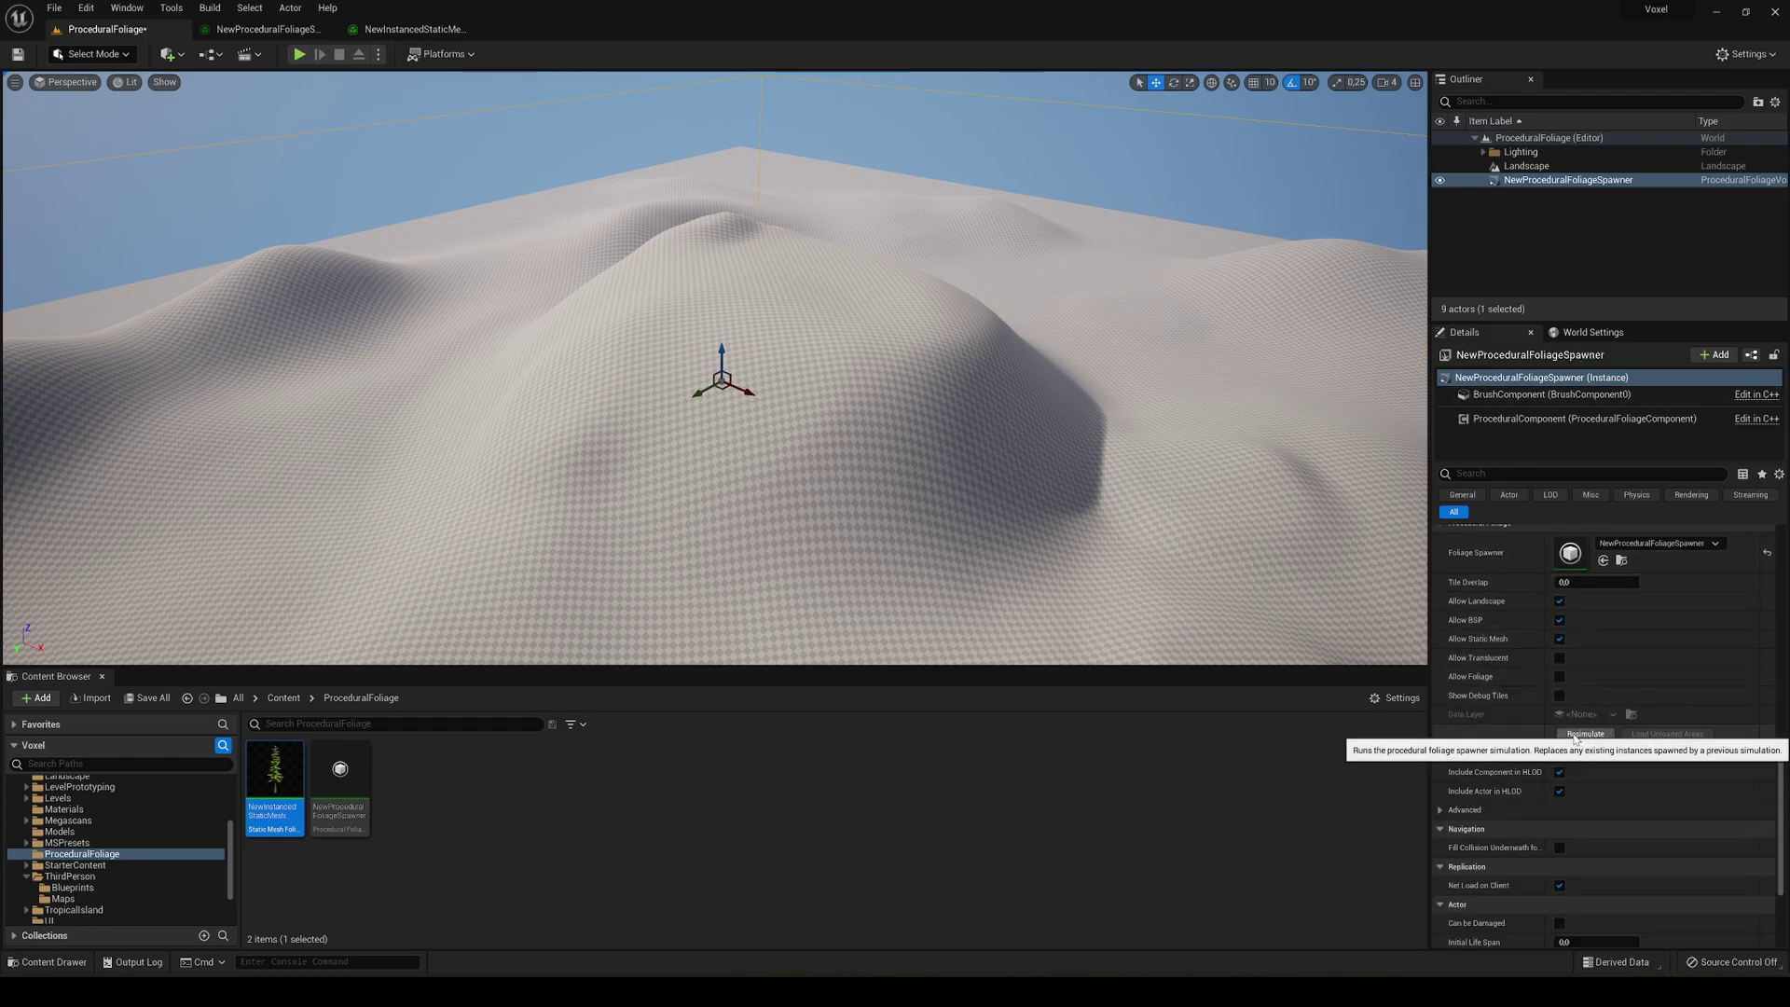
left_click(1589, 735)
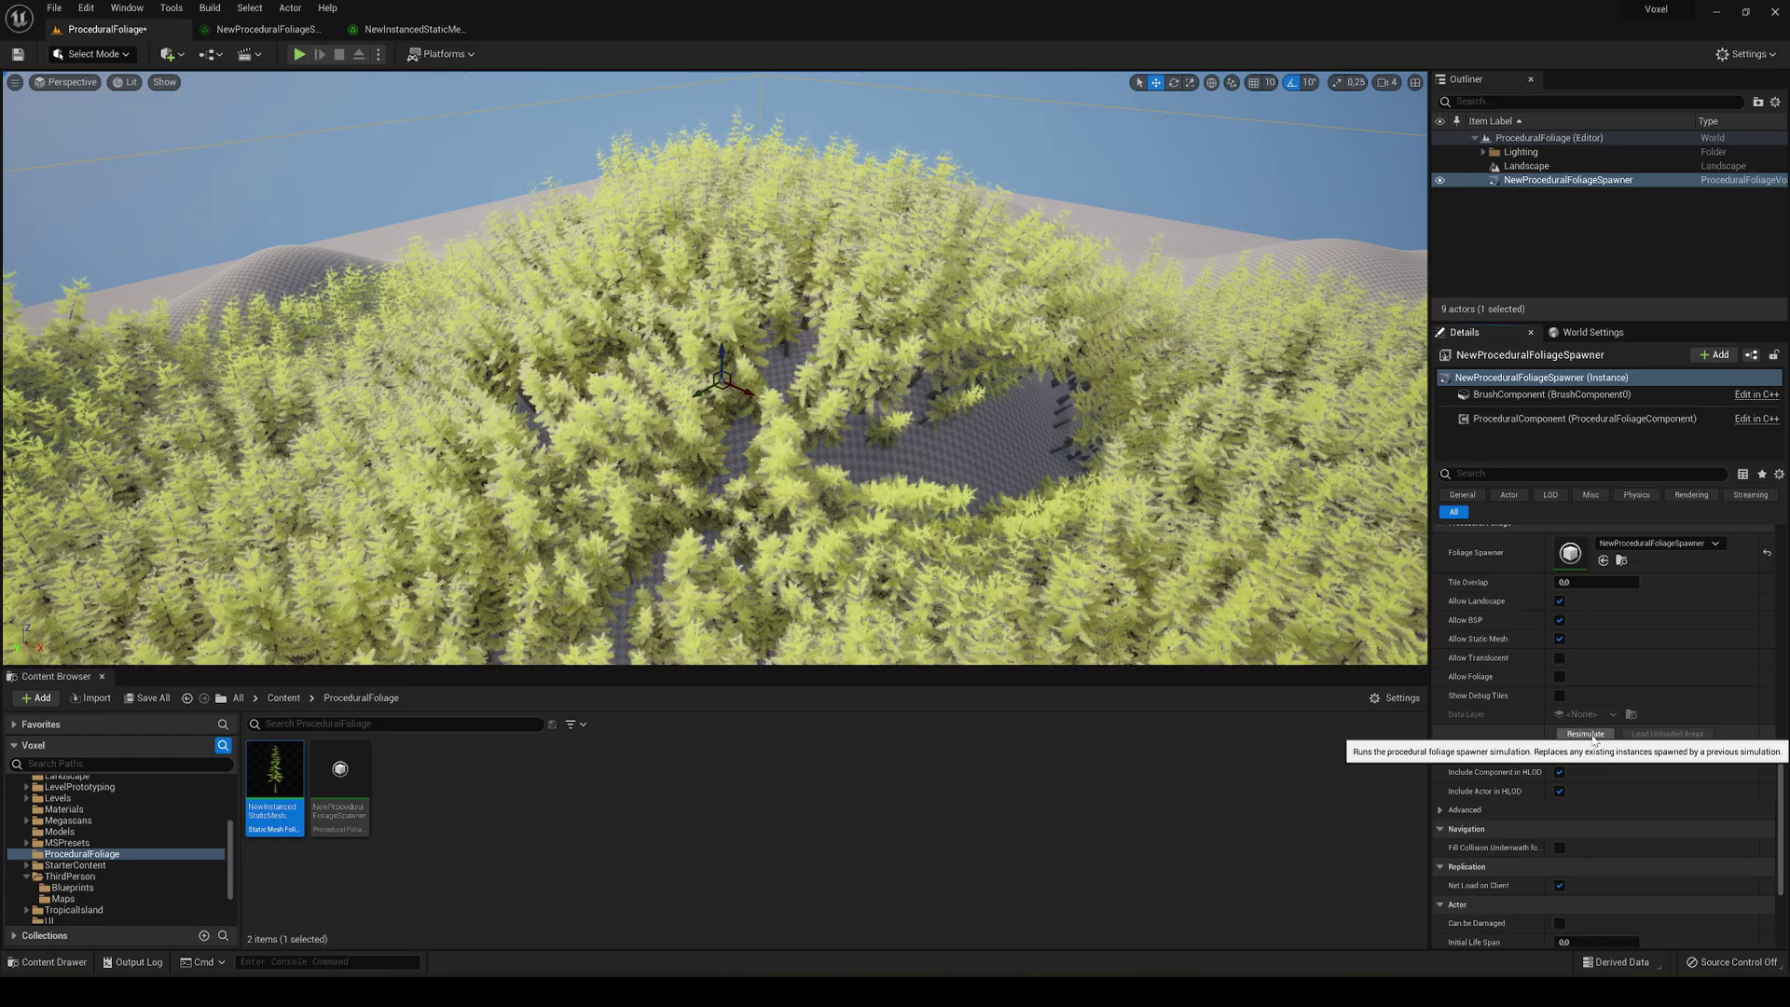
right_click_drag(986, 436, 1343, 429)
right_click_drag(923, 442, 886, 442)
right_click_drag(709, 380, 708, 379)
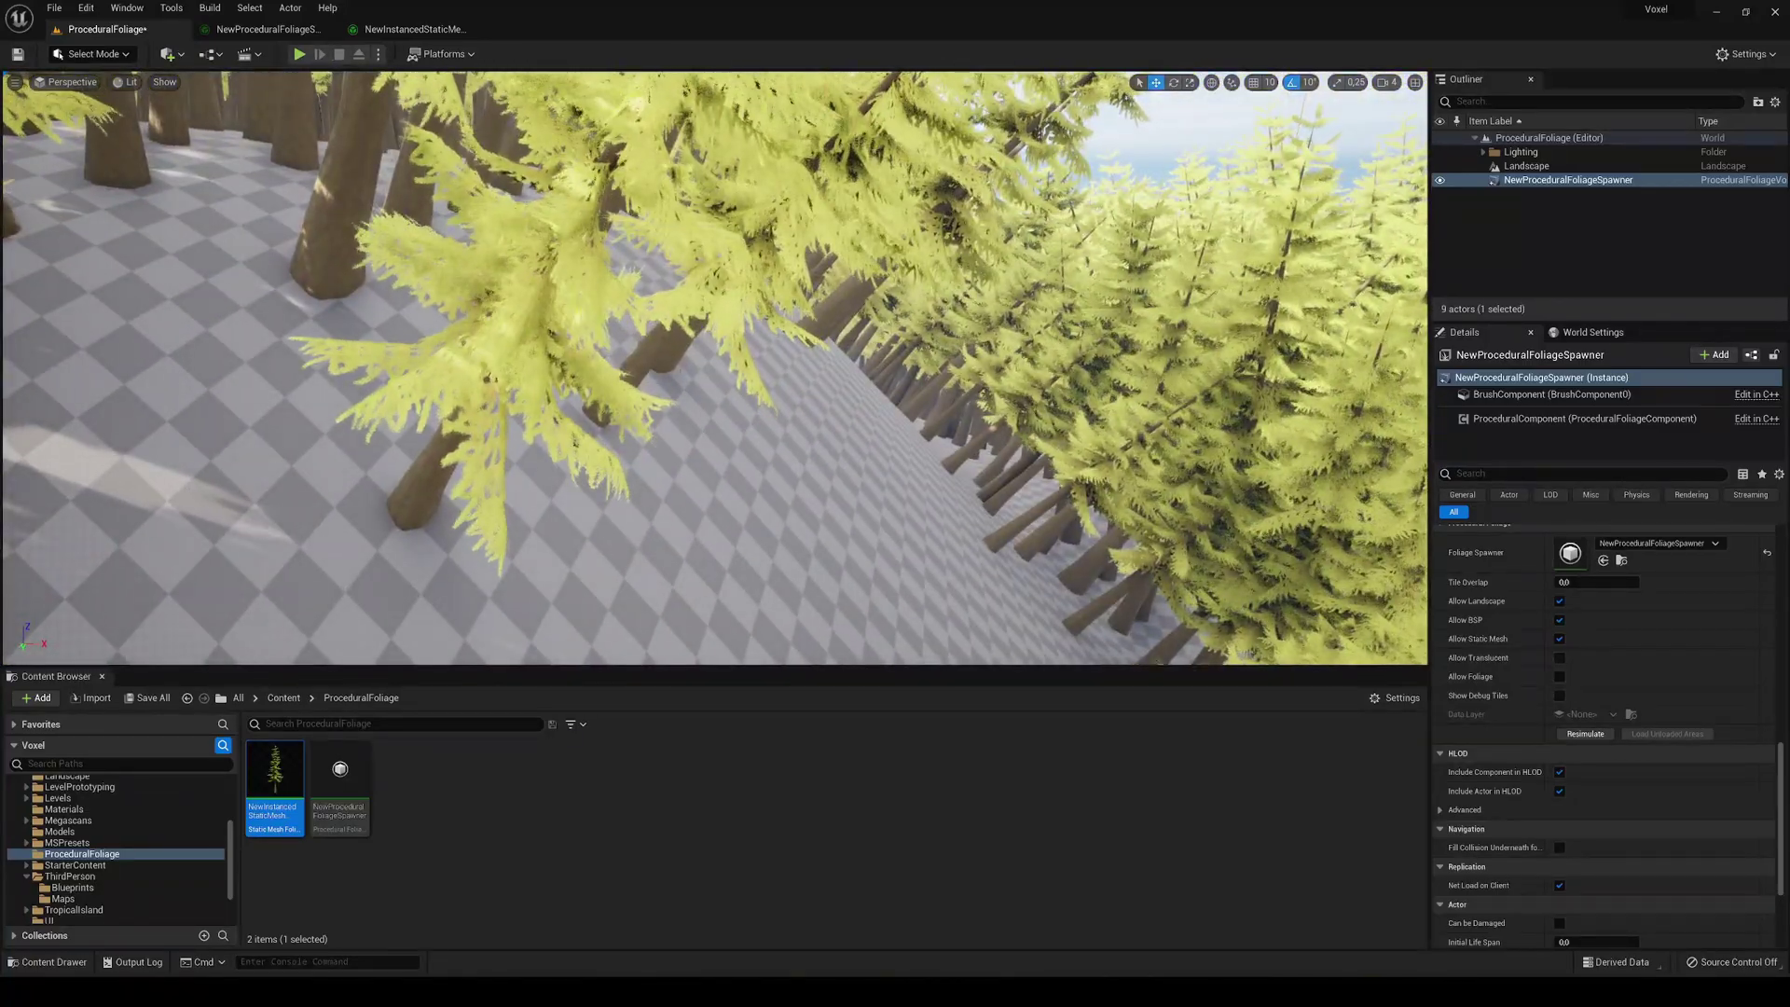
scroll(796, 263, "down", 8)
right_click_drag(797, 264, 797, 264)
right_click_drag(643, 244, 644, 245)
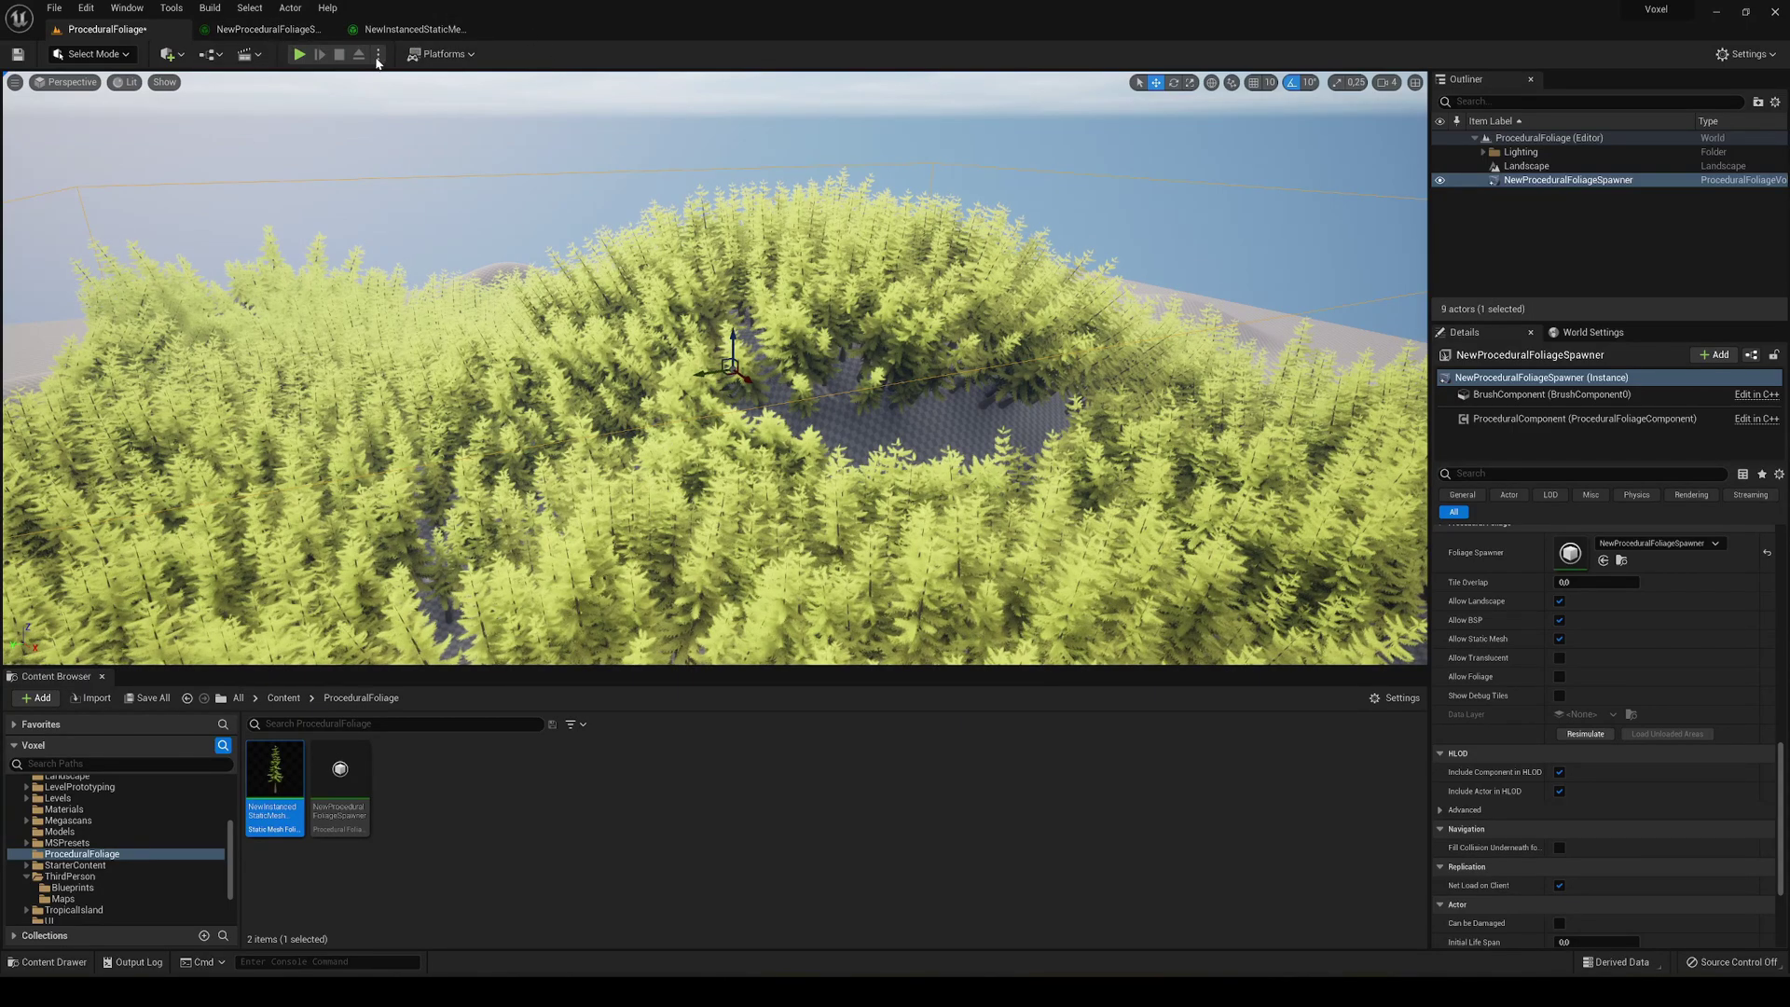
Step: Set the tree foliage's initial seed density to 0.5, save it, and resimulate the spawner in the level
left_click(380, 28)
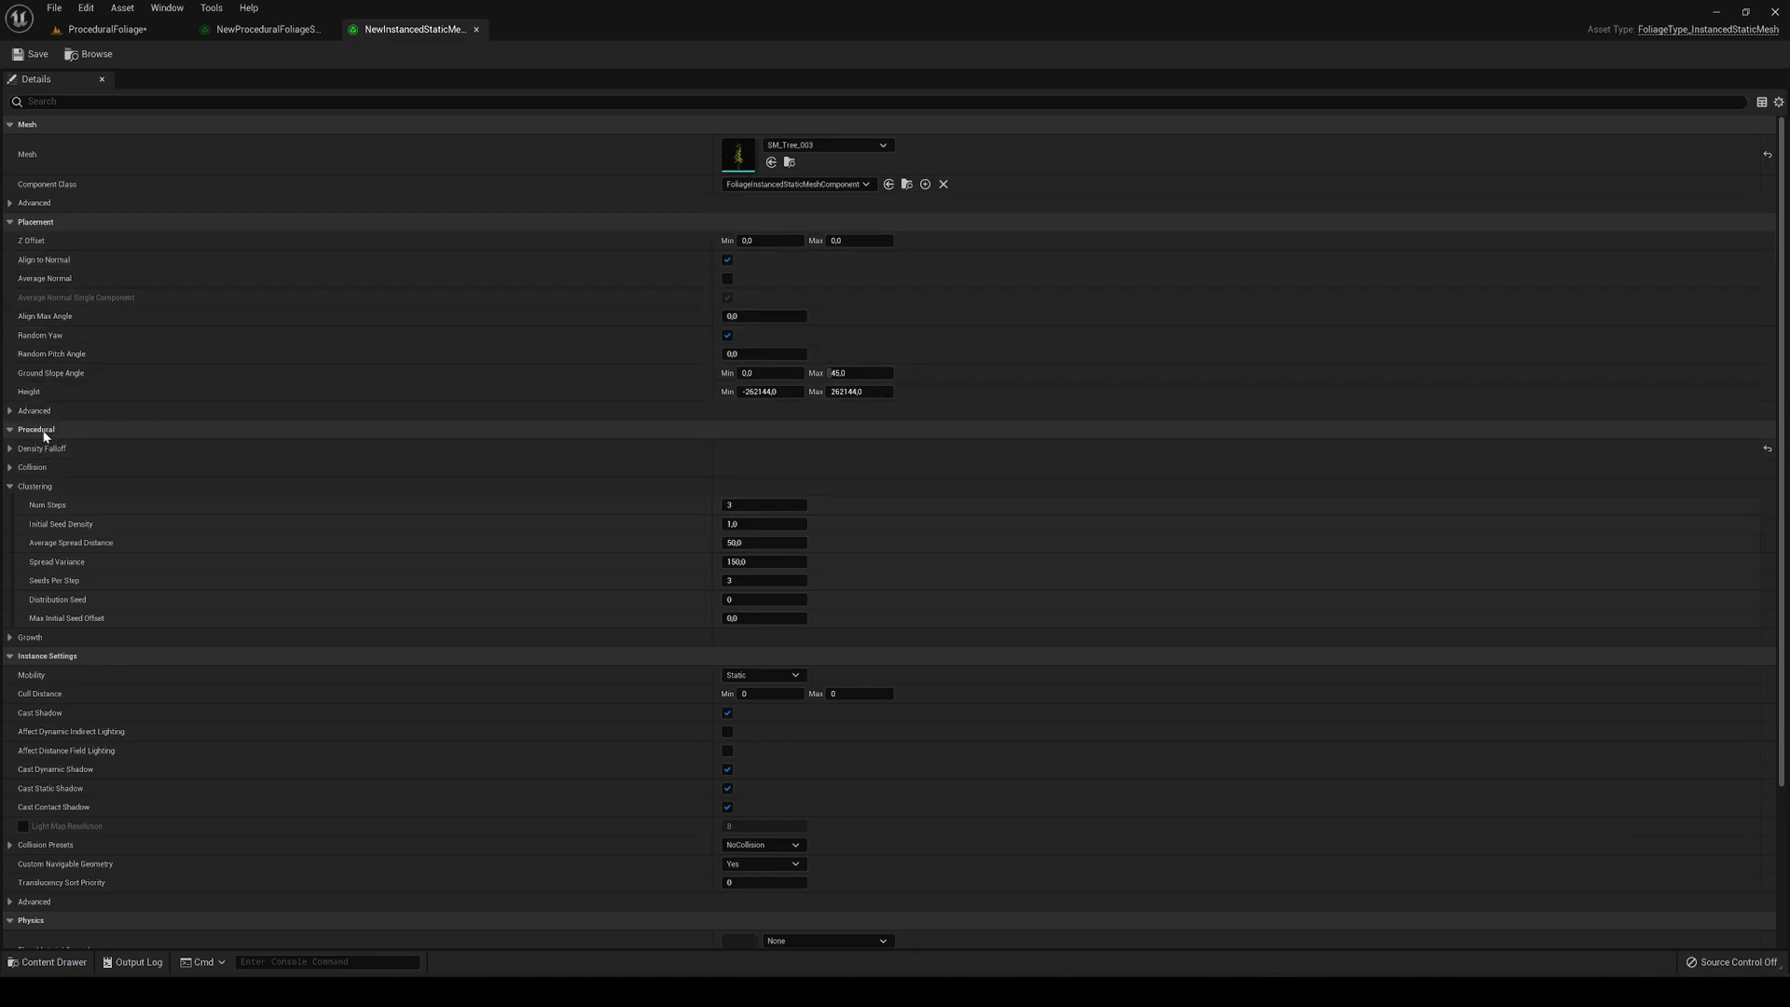
left_click(13, 486)
left_click(39, 485)
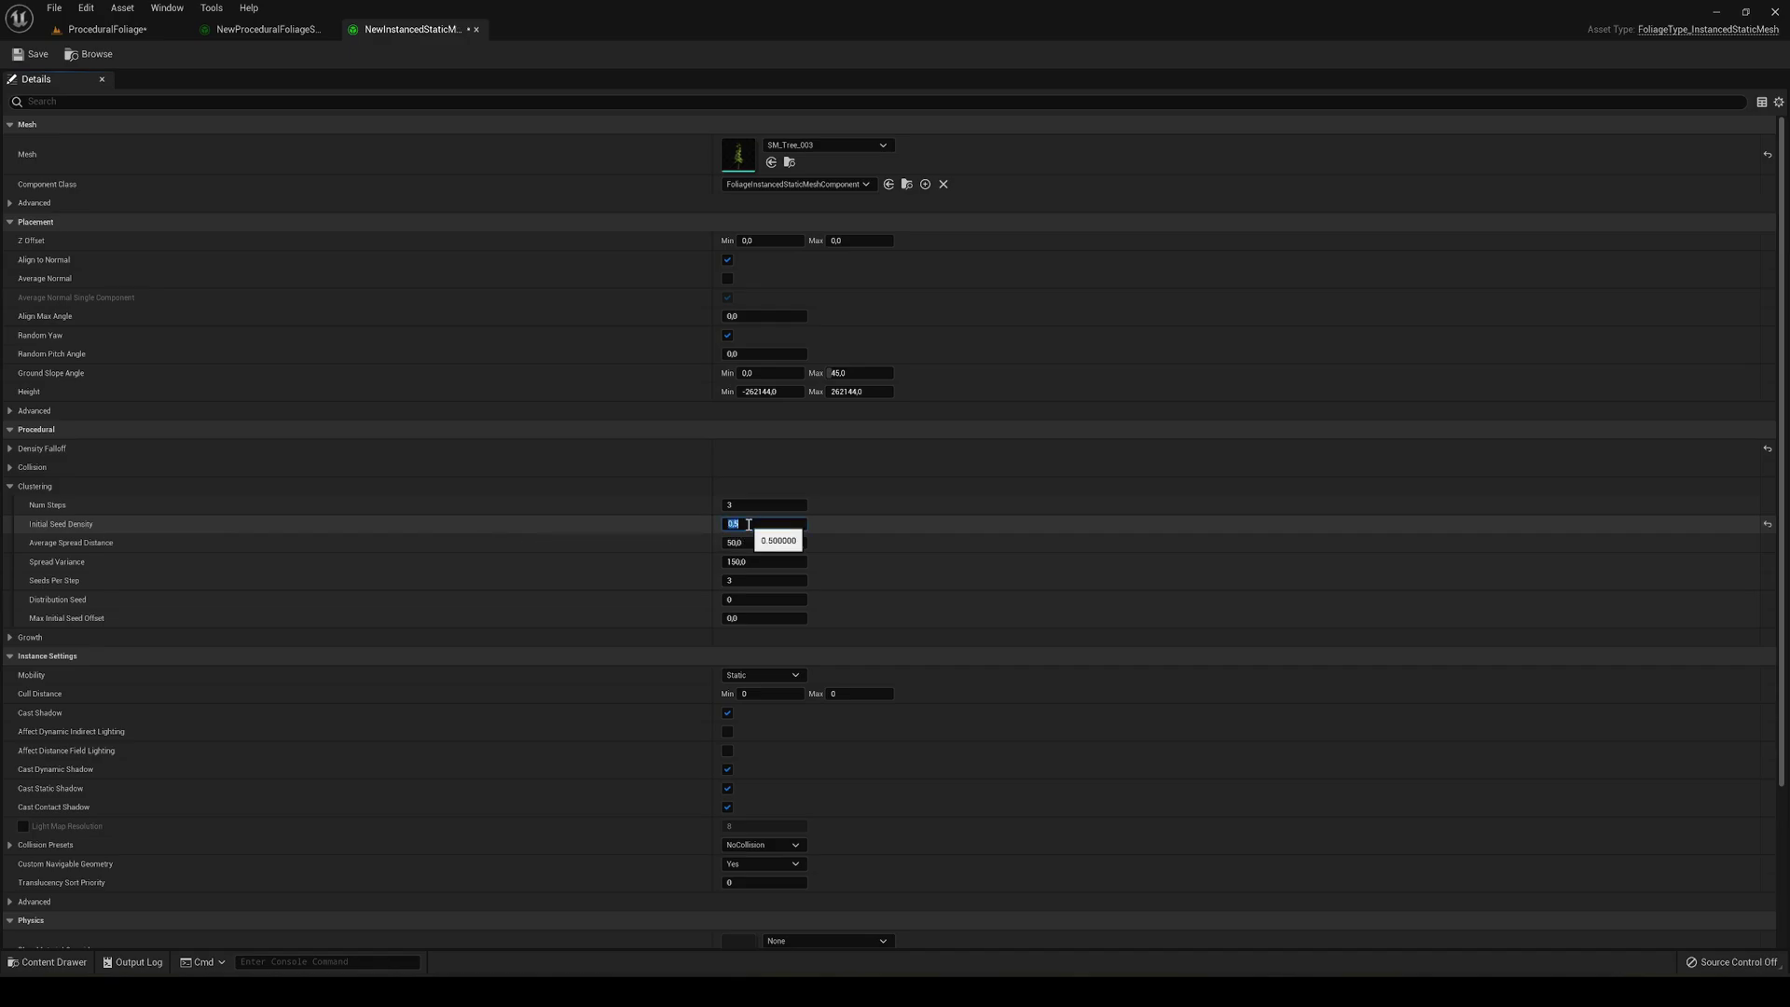
left_click(89, 28)
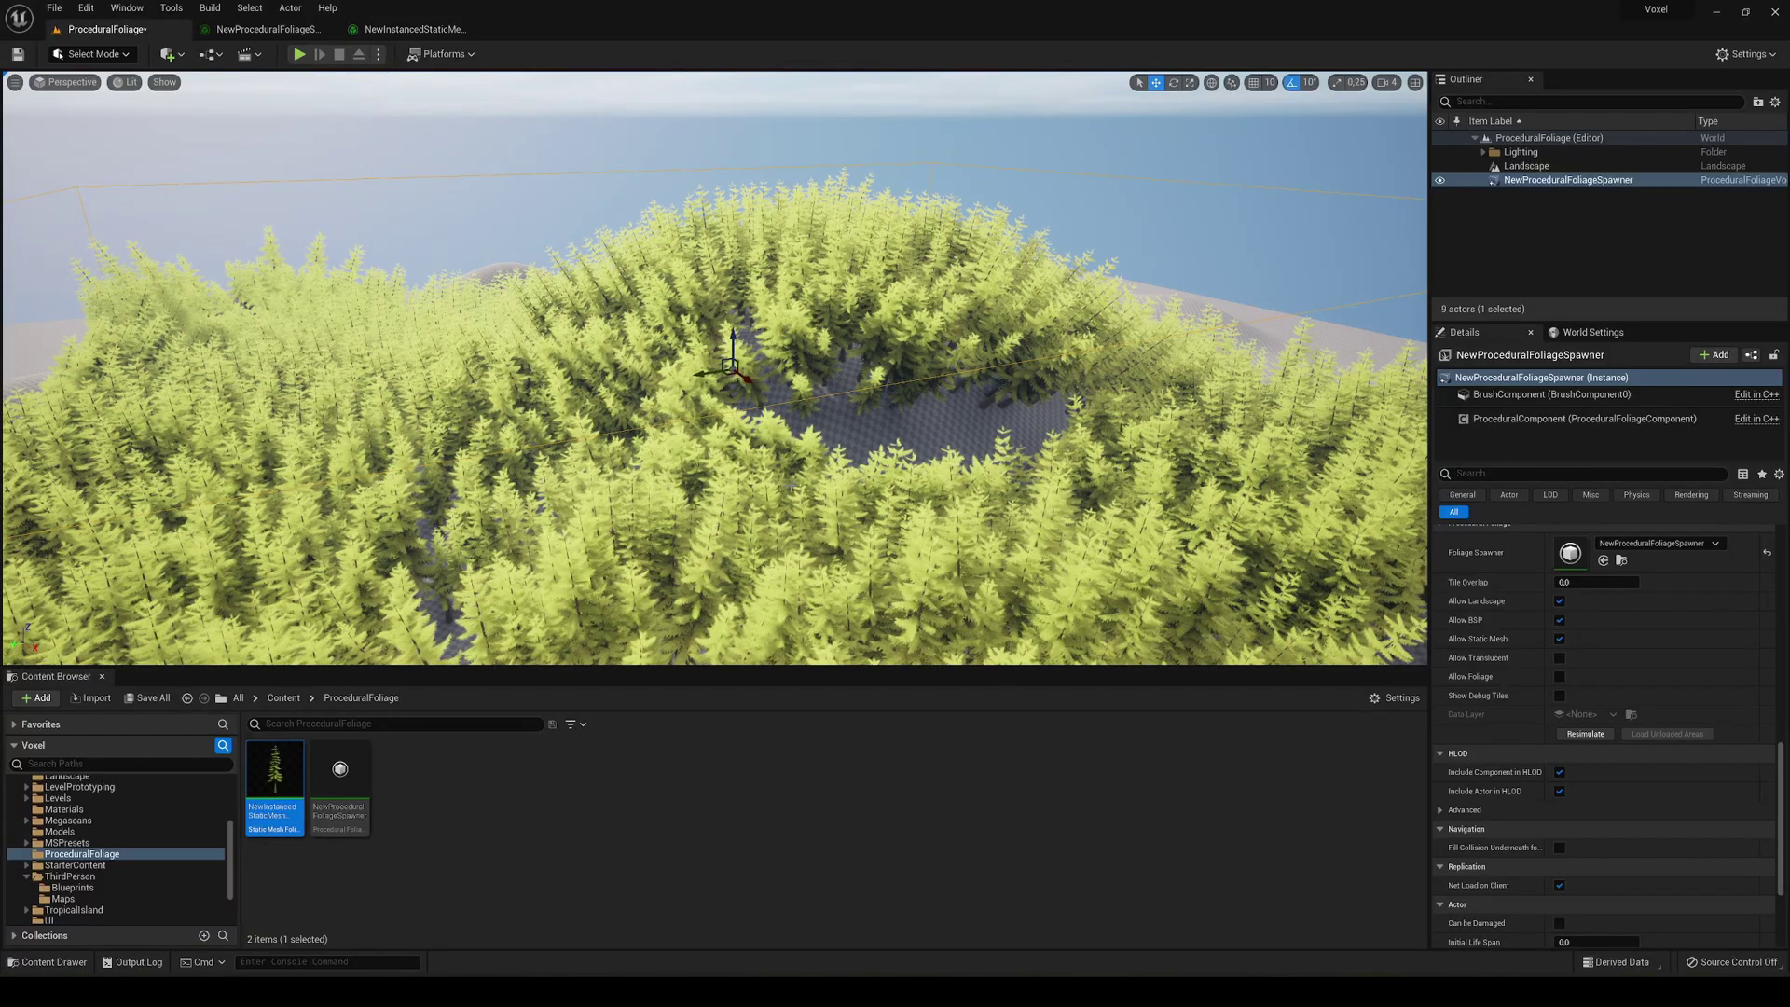
left_click(1585, 735)
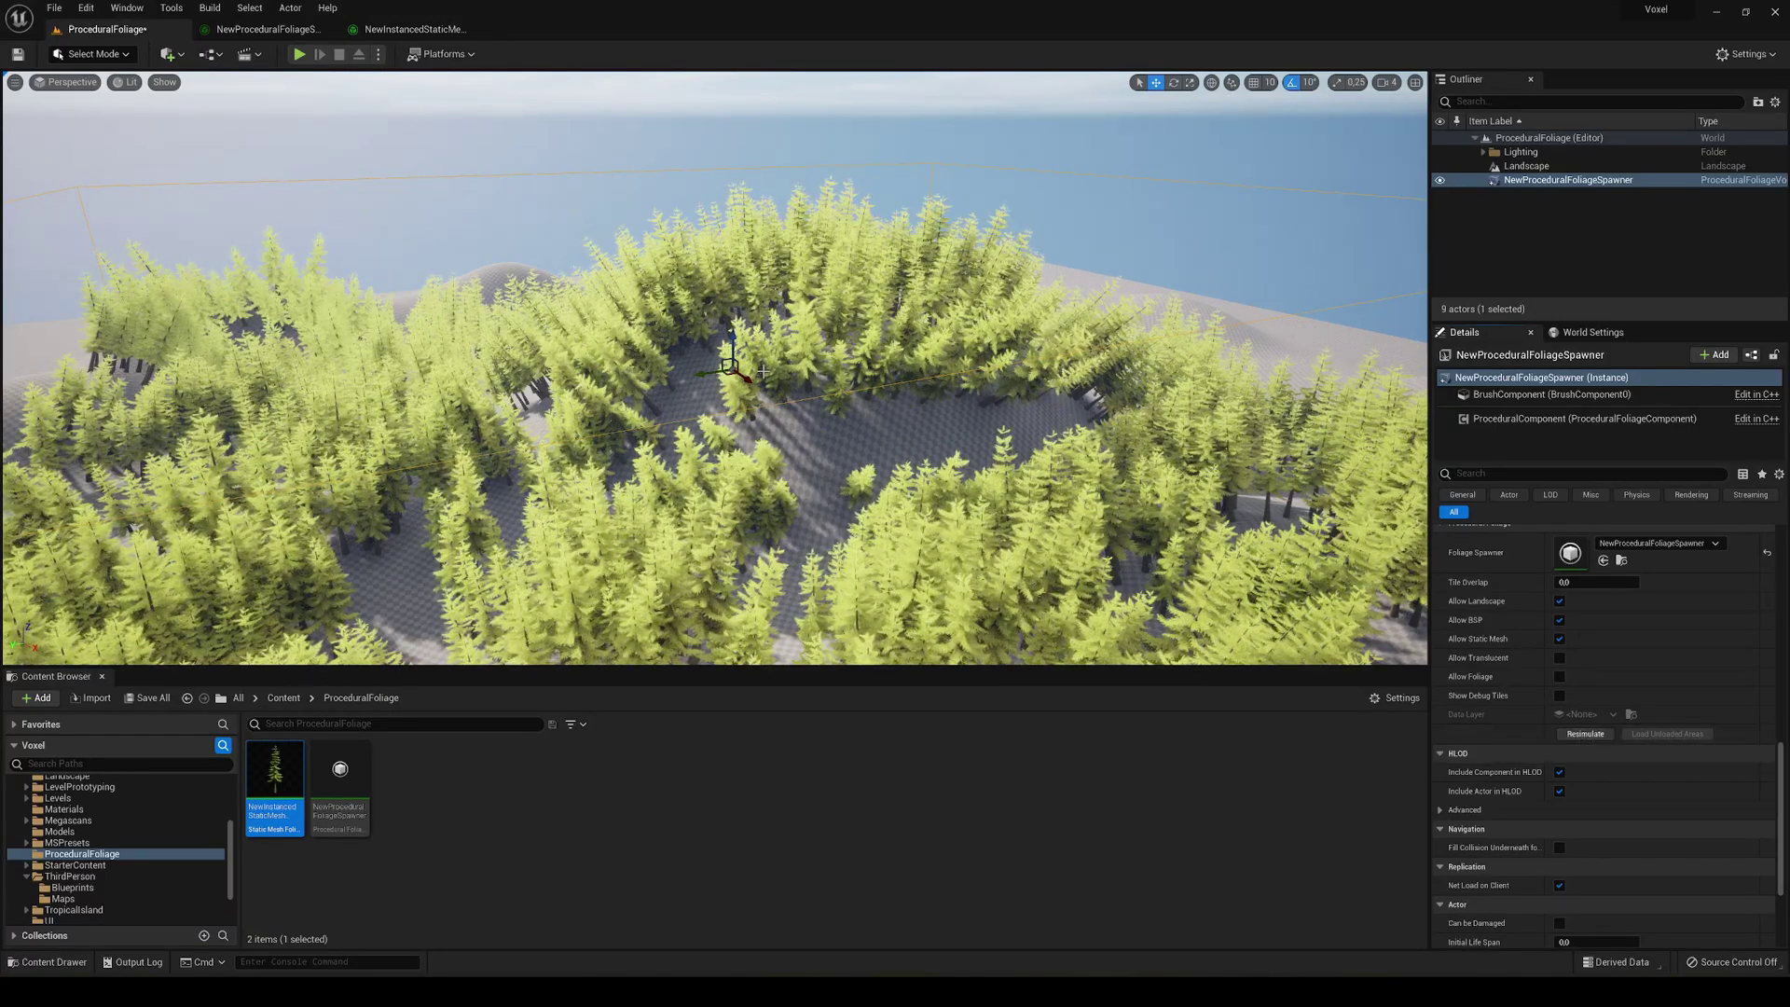
key("w")
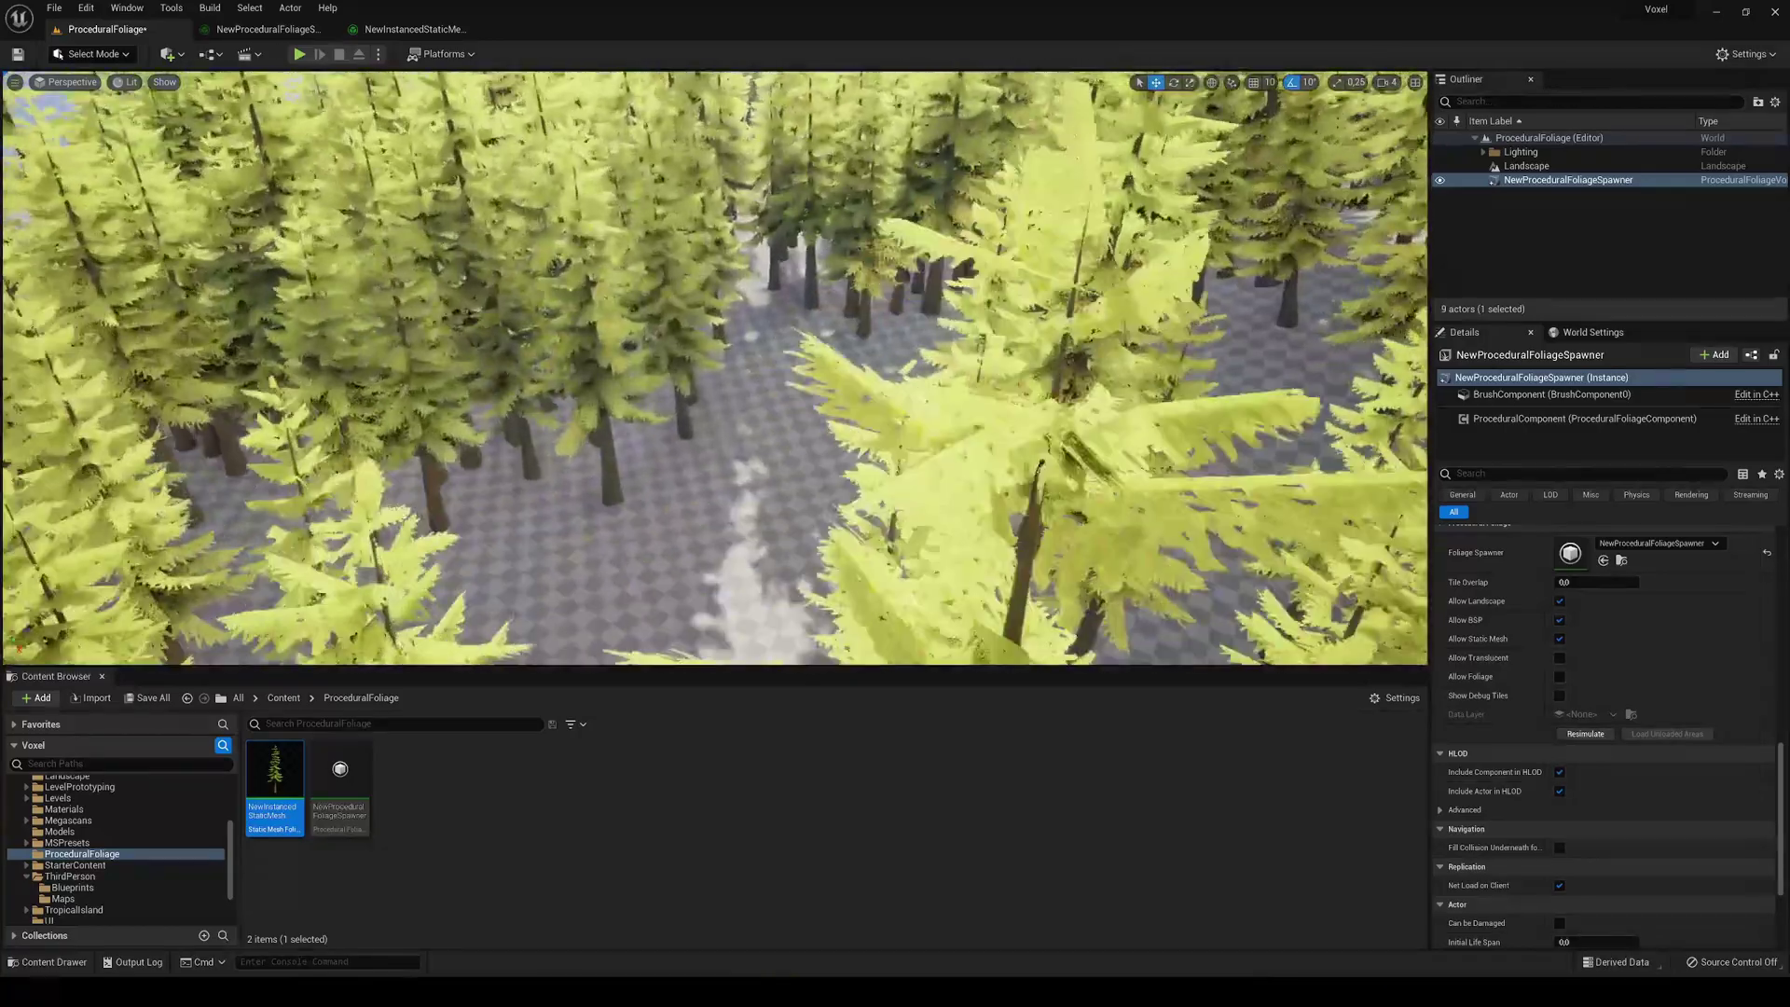
key("s")
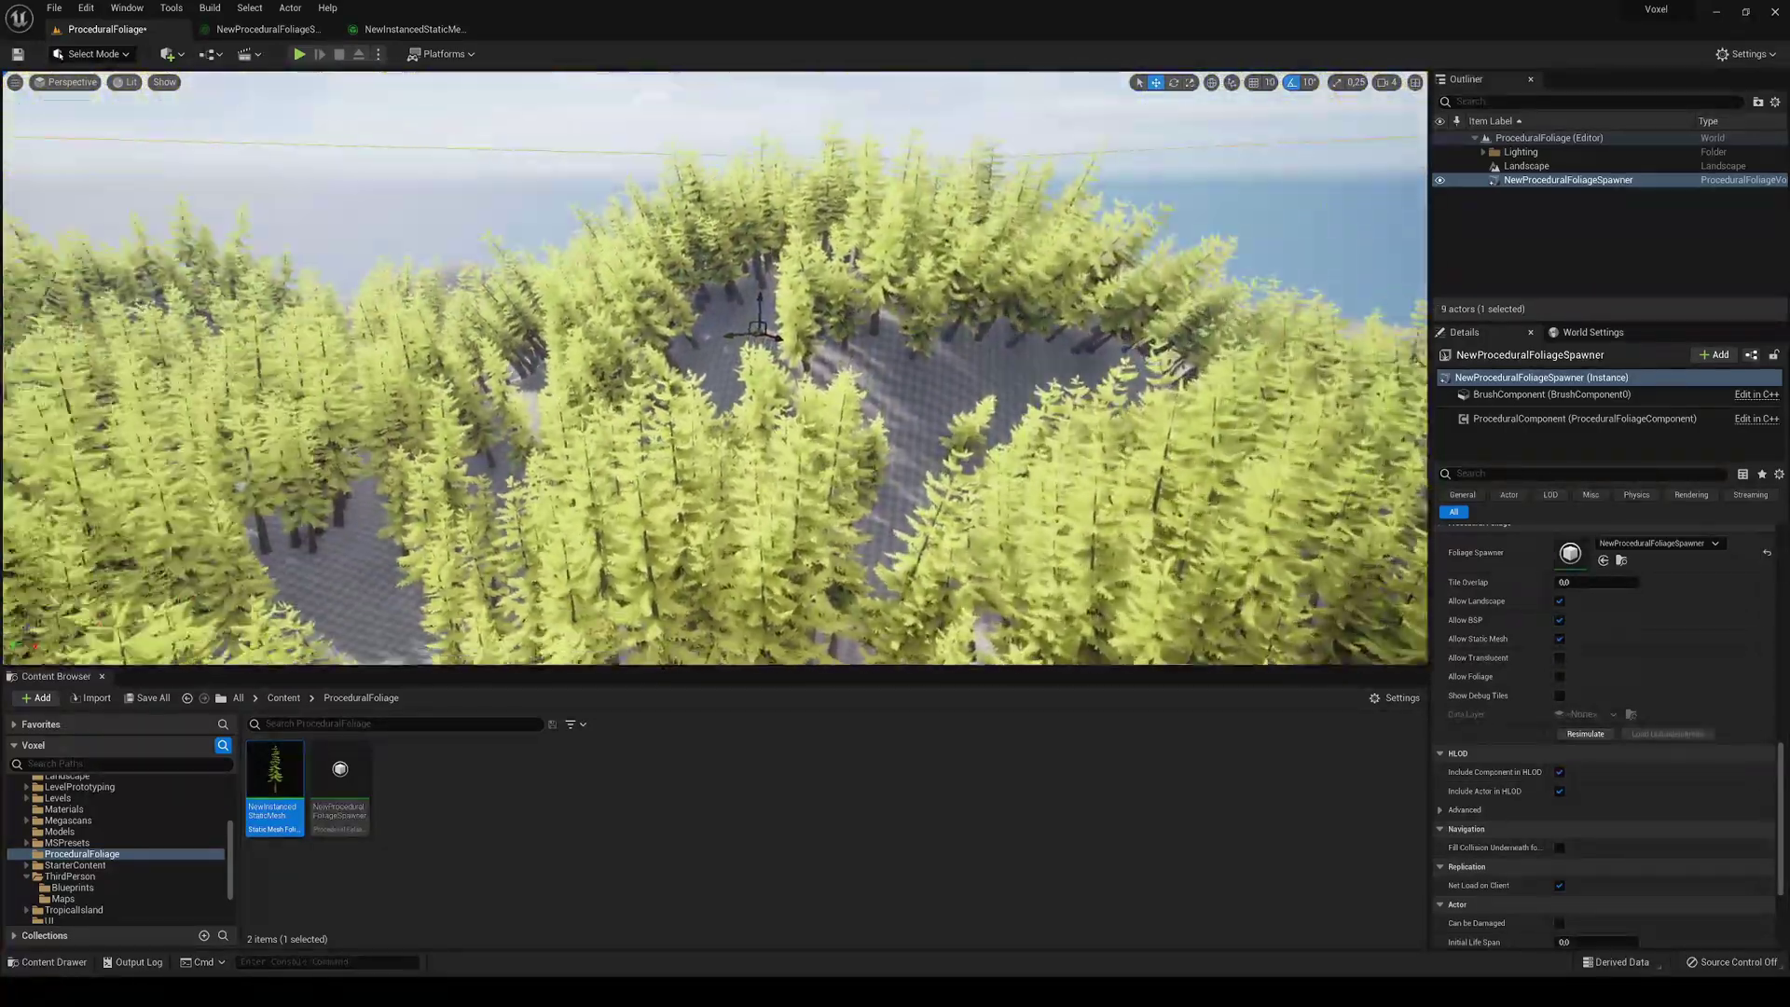
right_click_drag(716, 367, 692, 367)
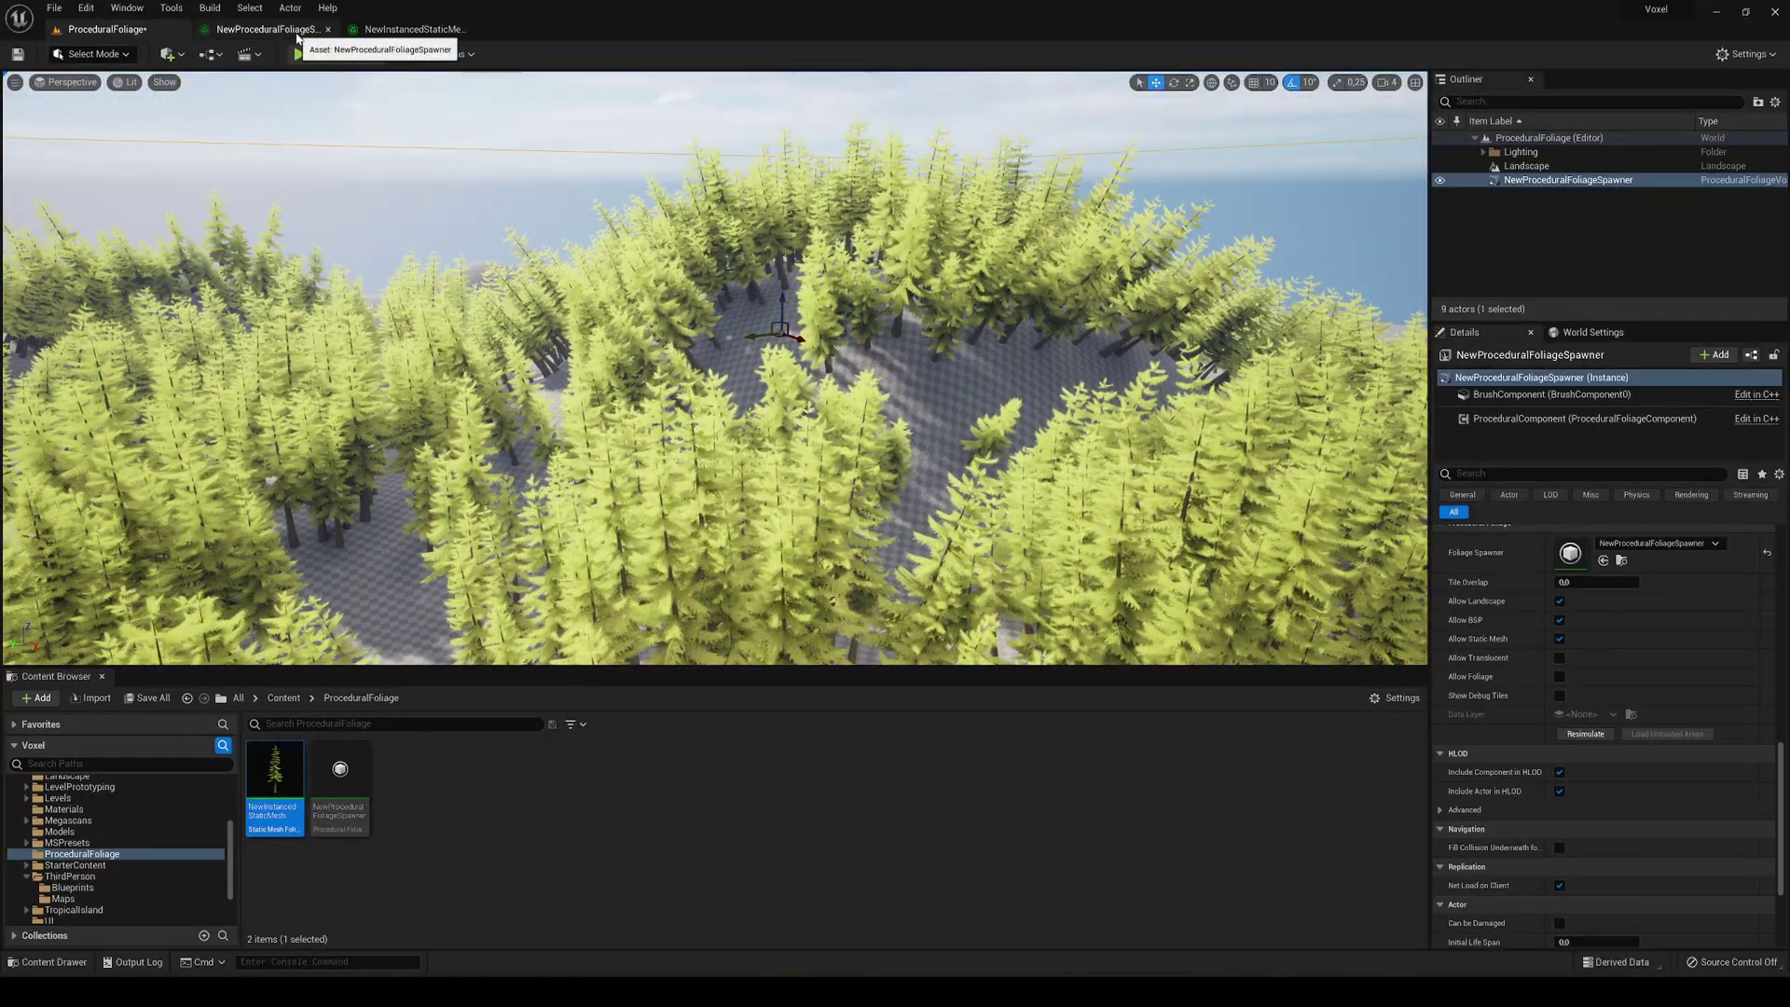
Step: Set the tree foliage's Align Max Angle to 1, save it, and resimulate the spawner to check the tree tilt
left_click(401, 29)
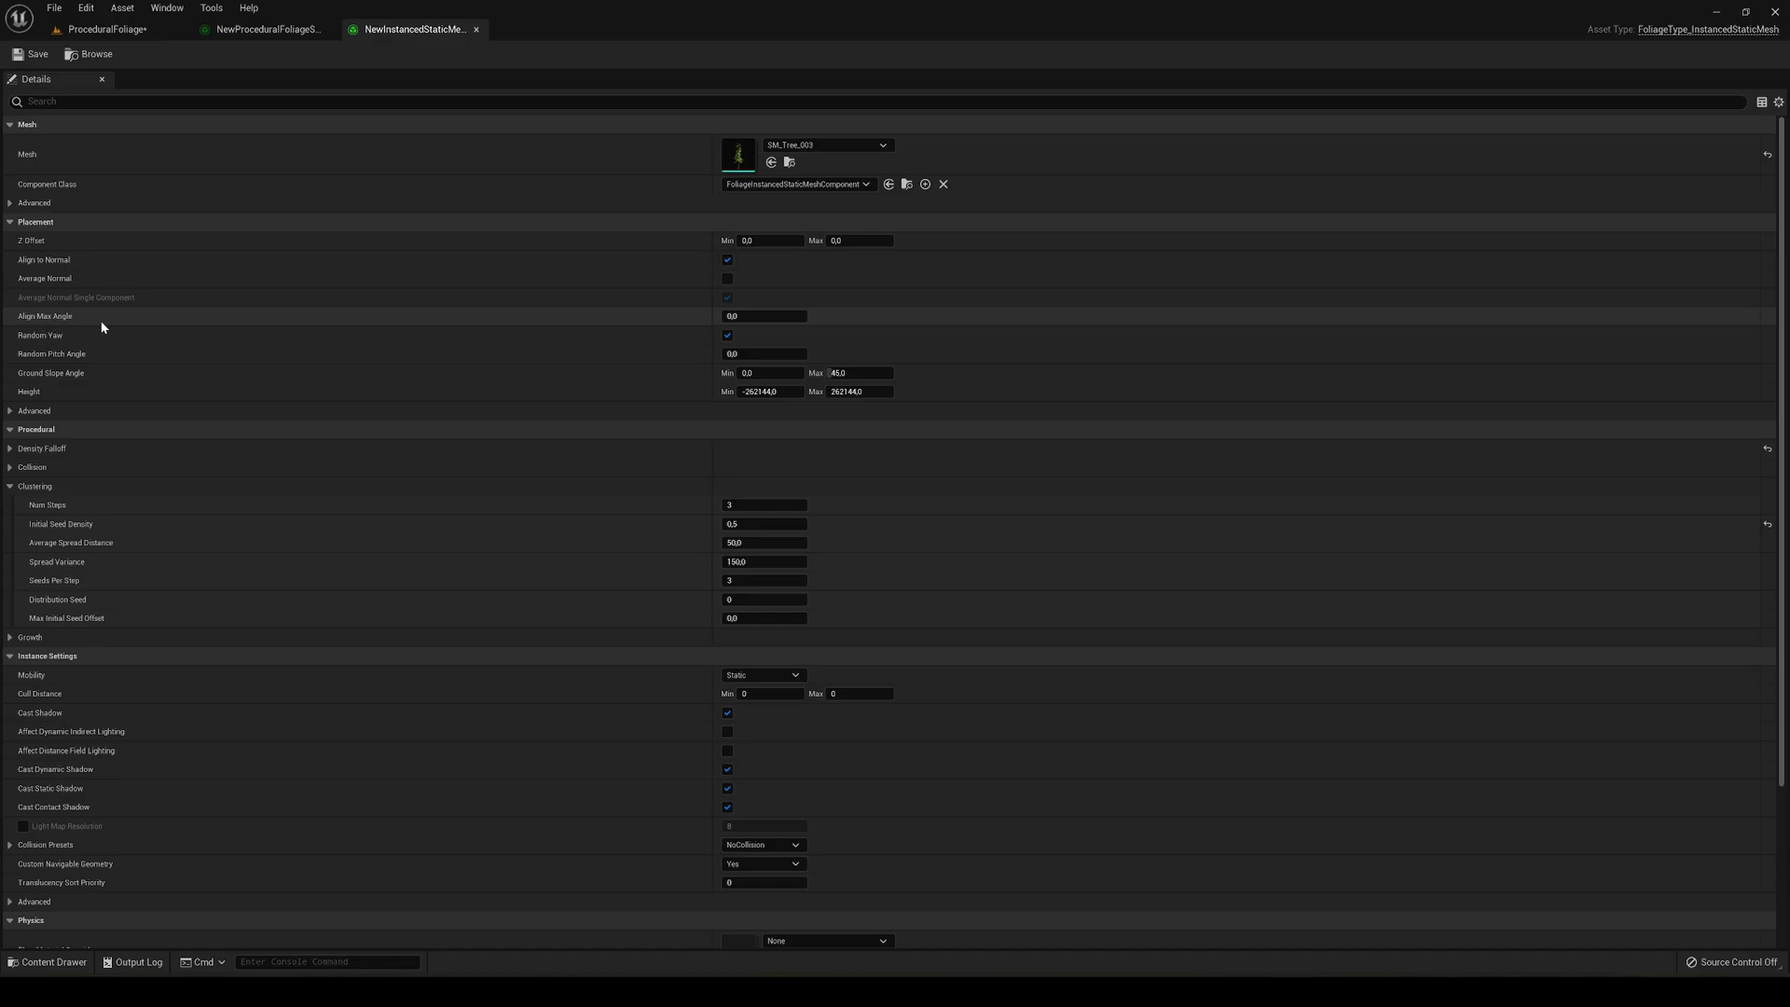
left_click(752, 315)
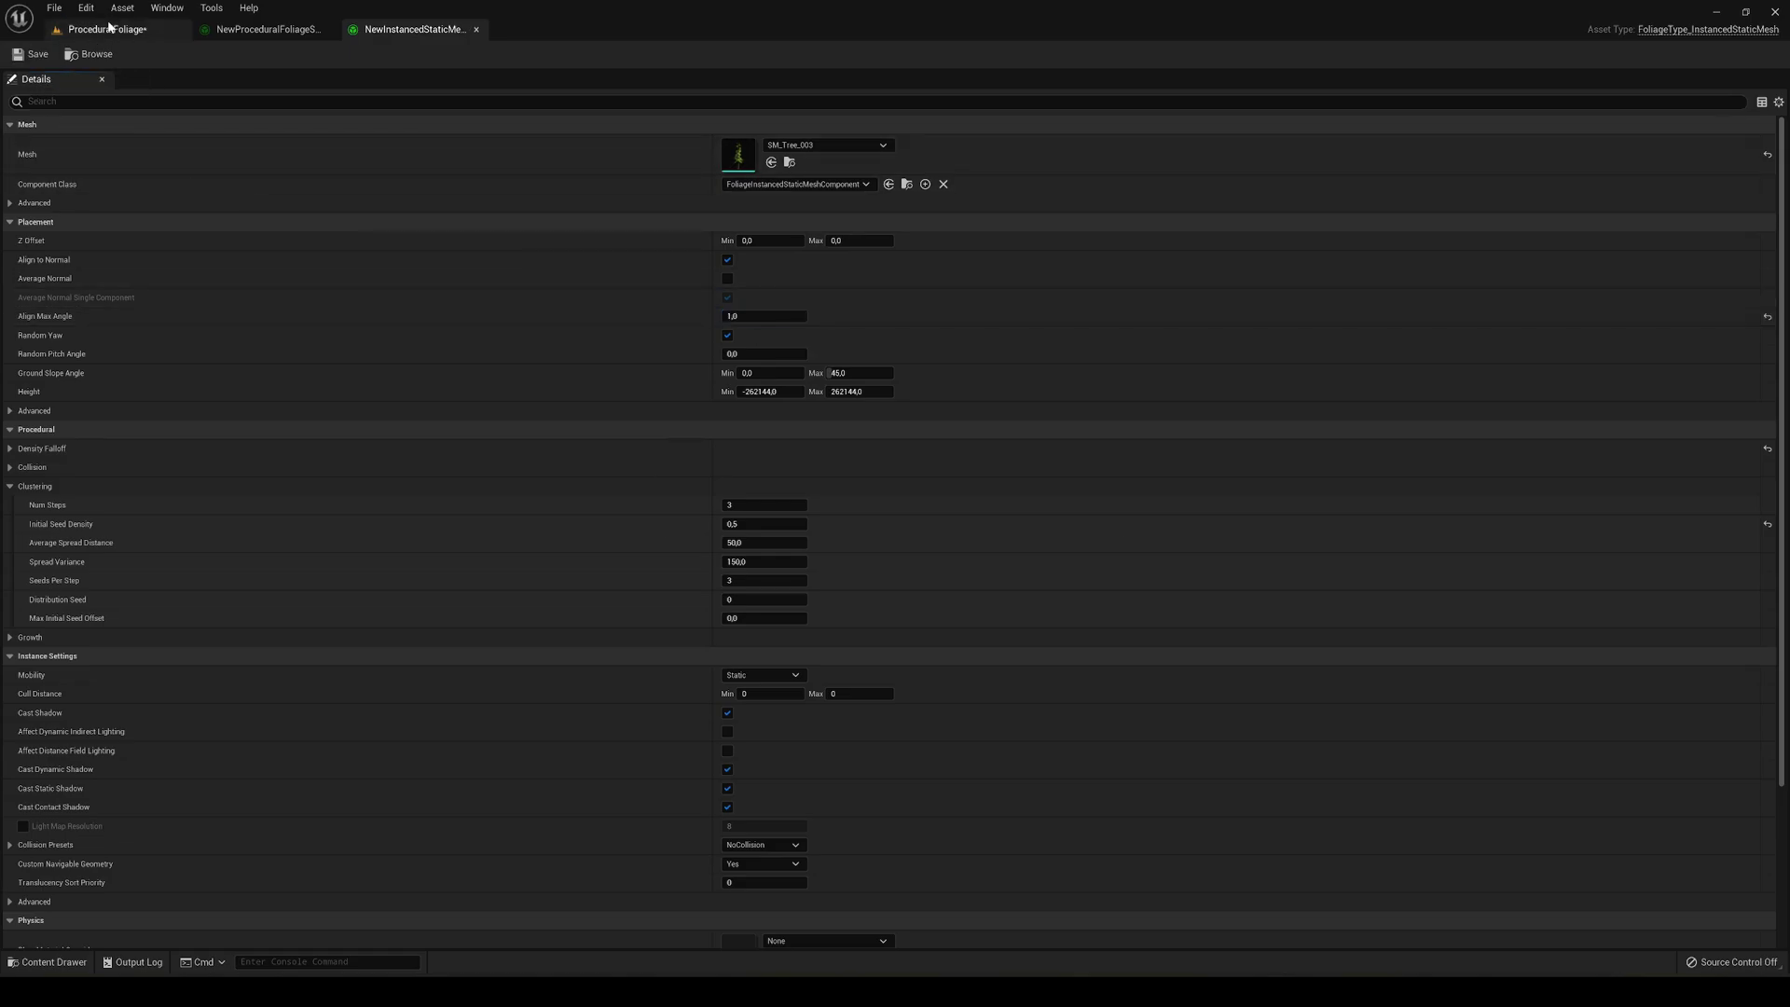
left_click(110, 29)
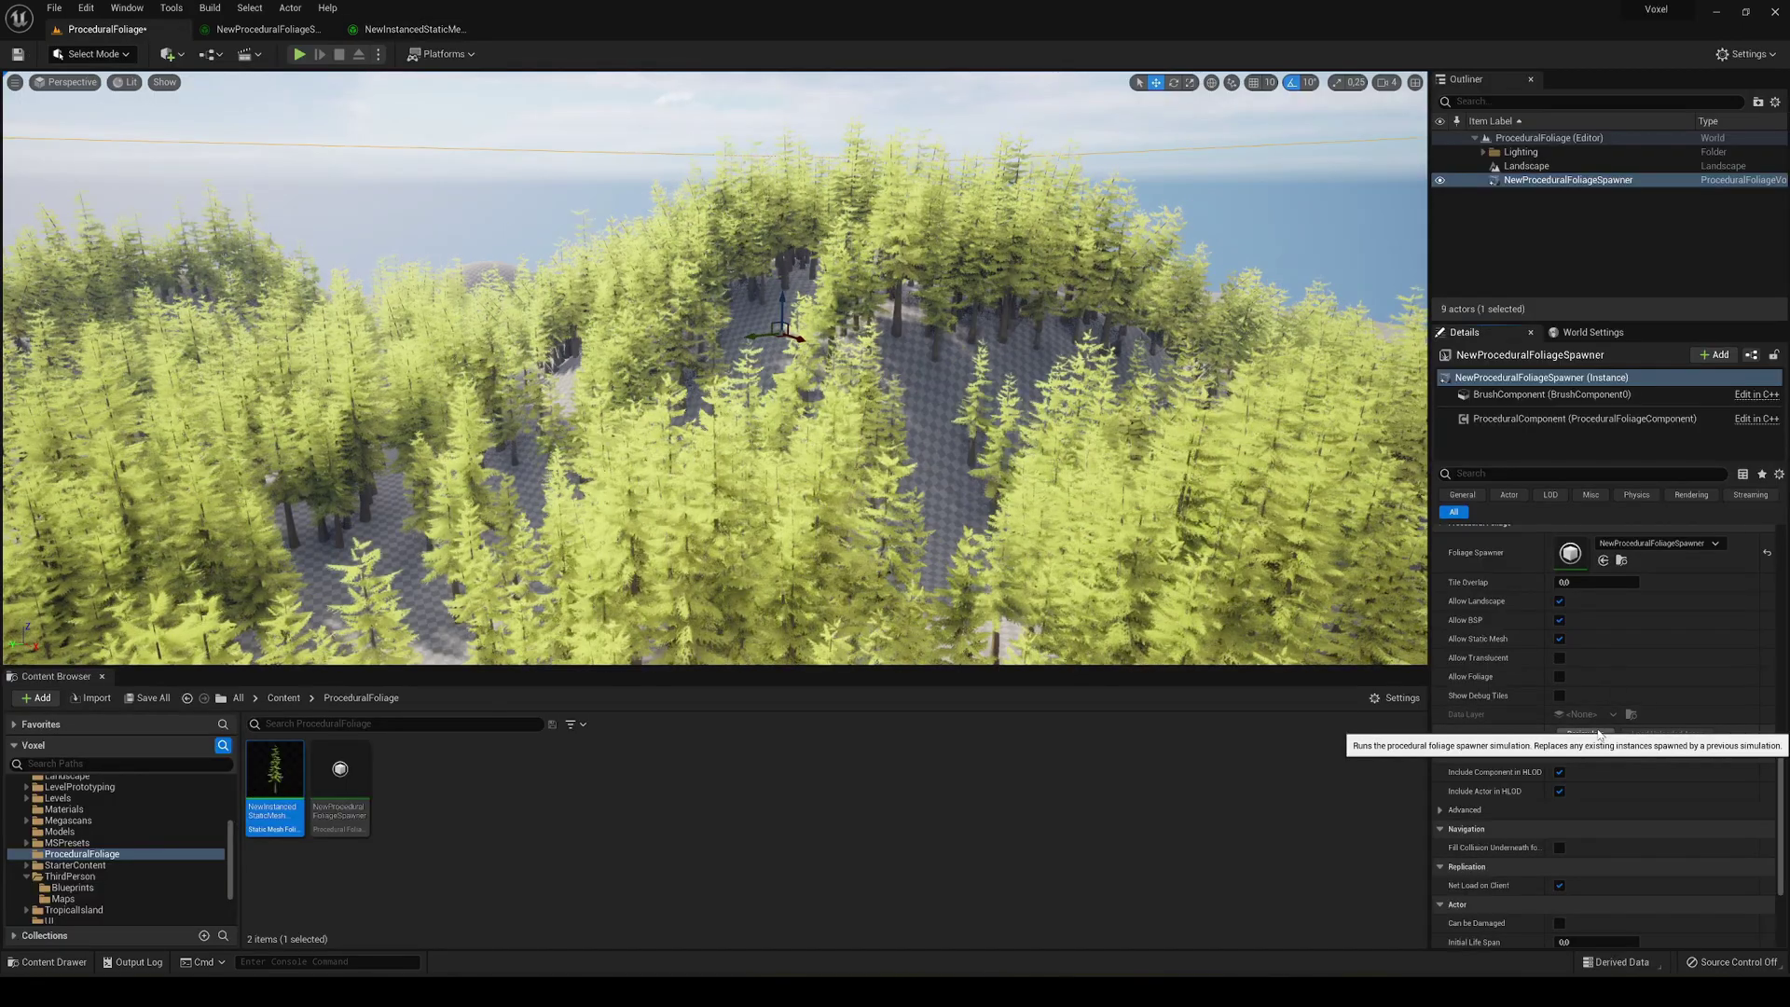
key("w")
right_click_drag(714, 368, 970, 397)
right_click_drag(858, 438, 412, 155)
Step: Set the tree foliage's Align Max Angle to 10, save it, and resimulate the spawner, inspecting the trees on the slopes
left_click(402, 29)
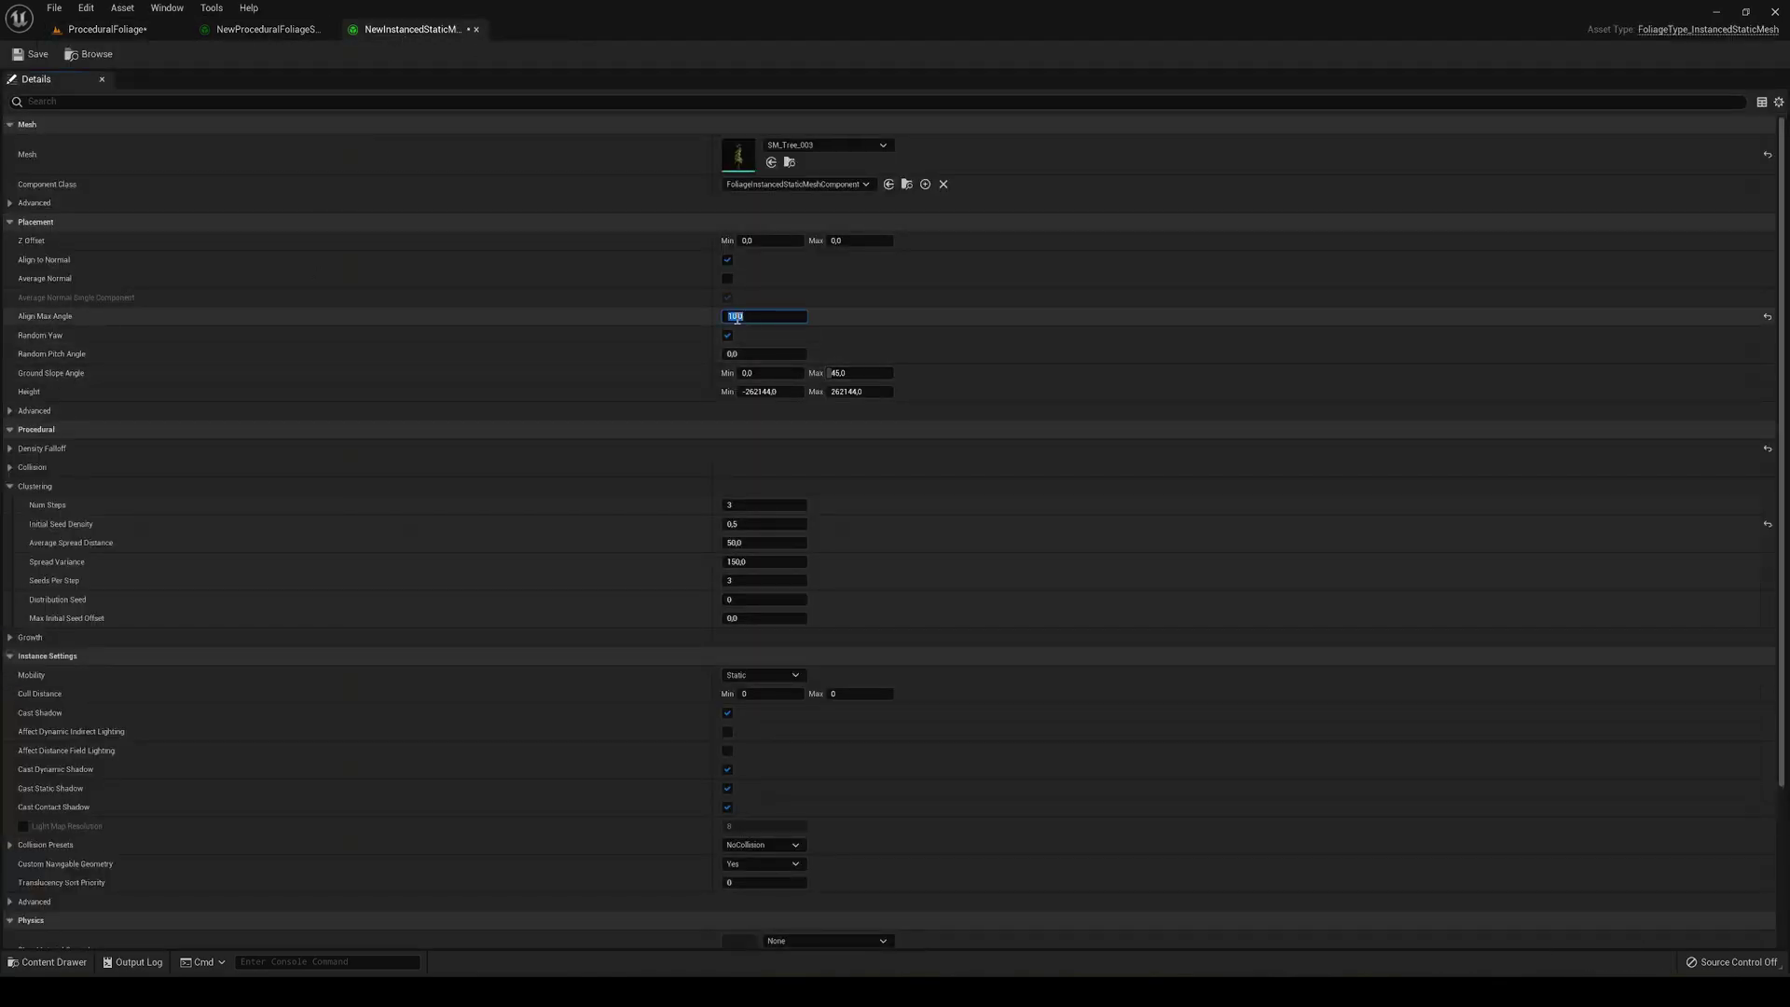
left_click(105, 30)
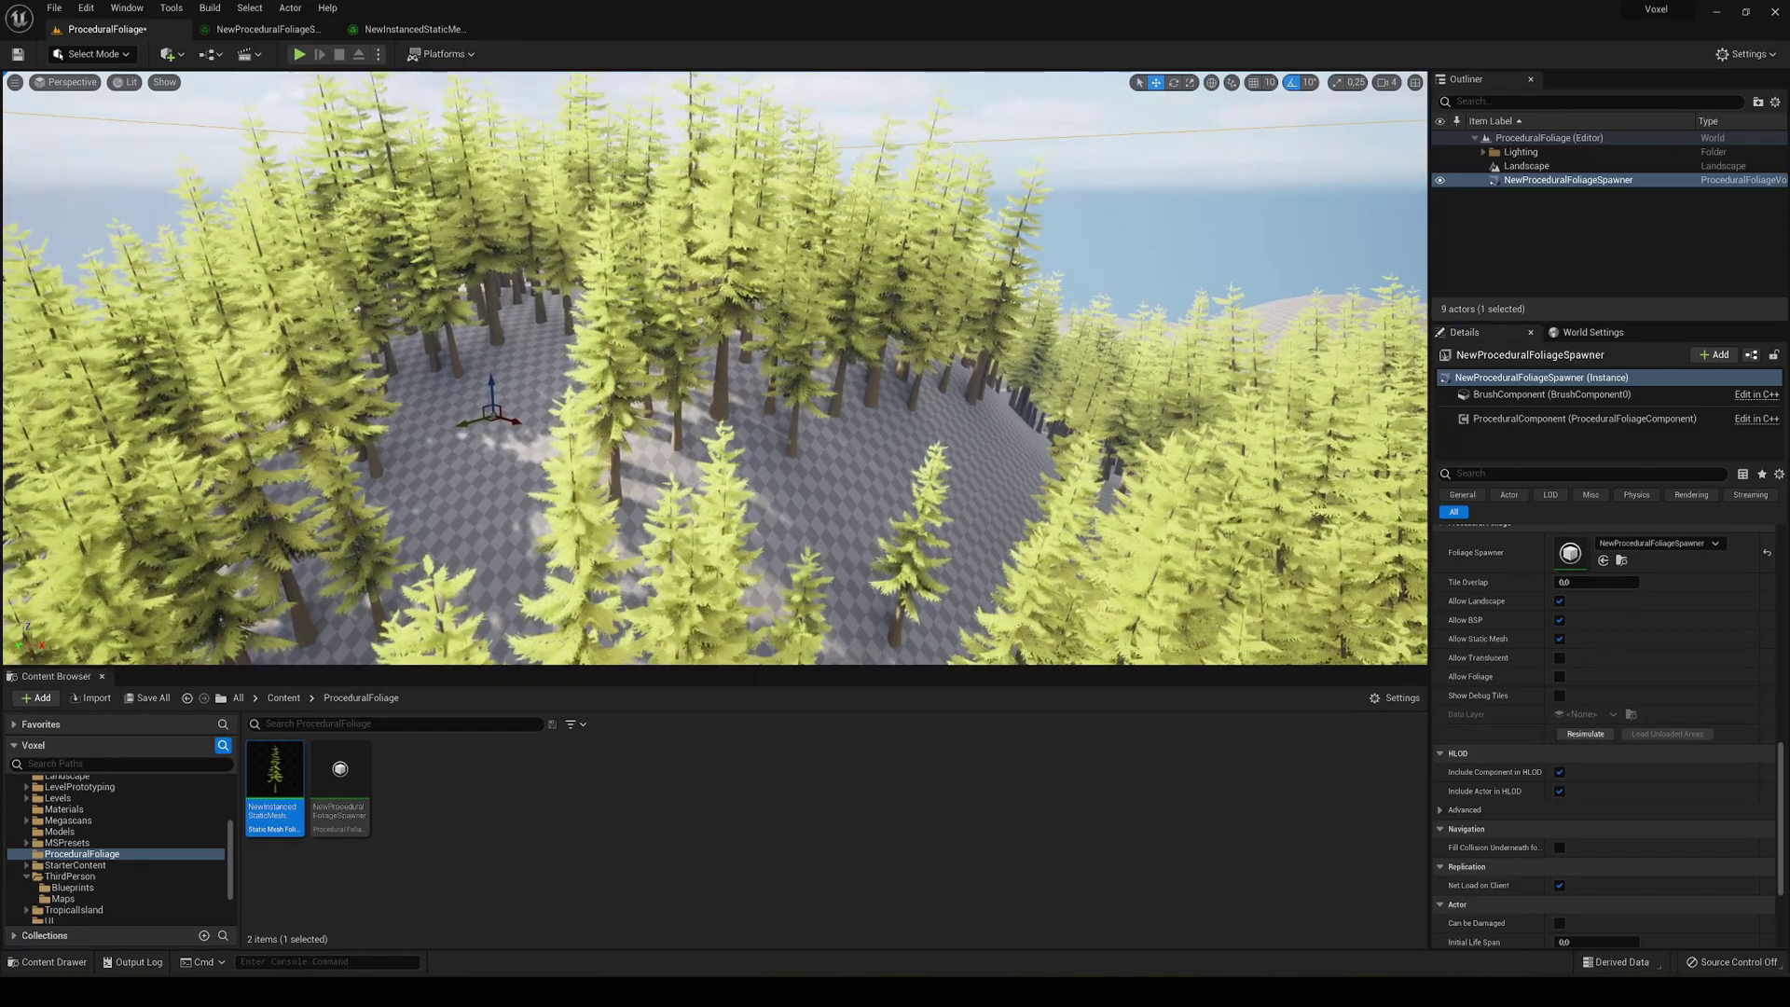
key("w")
right_click_drag(714, 367, 438, 377)
key("d")
key("s")
right_click_drag(821, 449, 970, 471)
right_click_drag(822, 449, 783, 434)
key("w")
Step: Try a maximum placement height of 2 for the tree foliage, save it, and resimulate the spawner
left_click(410, 29)
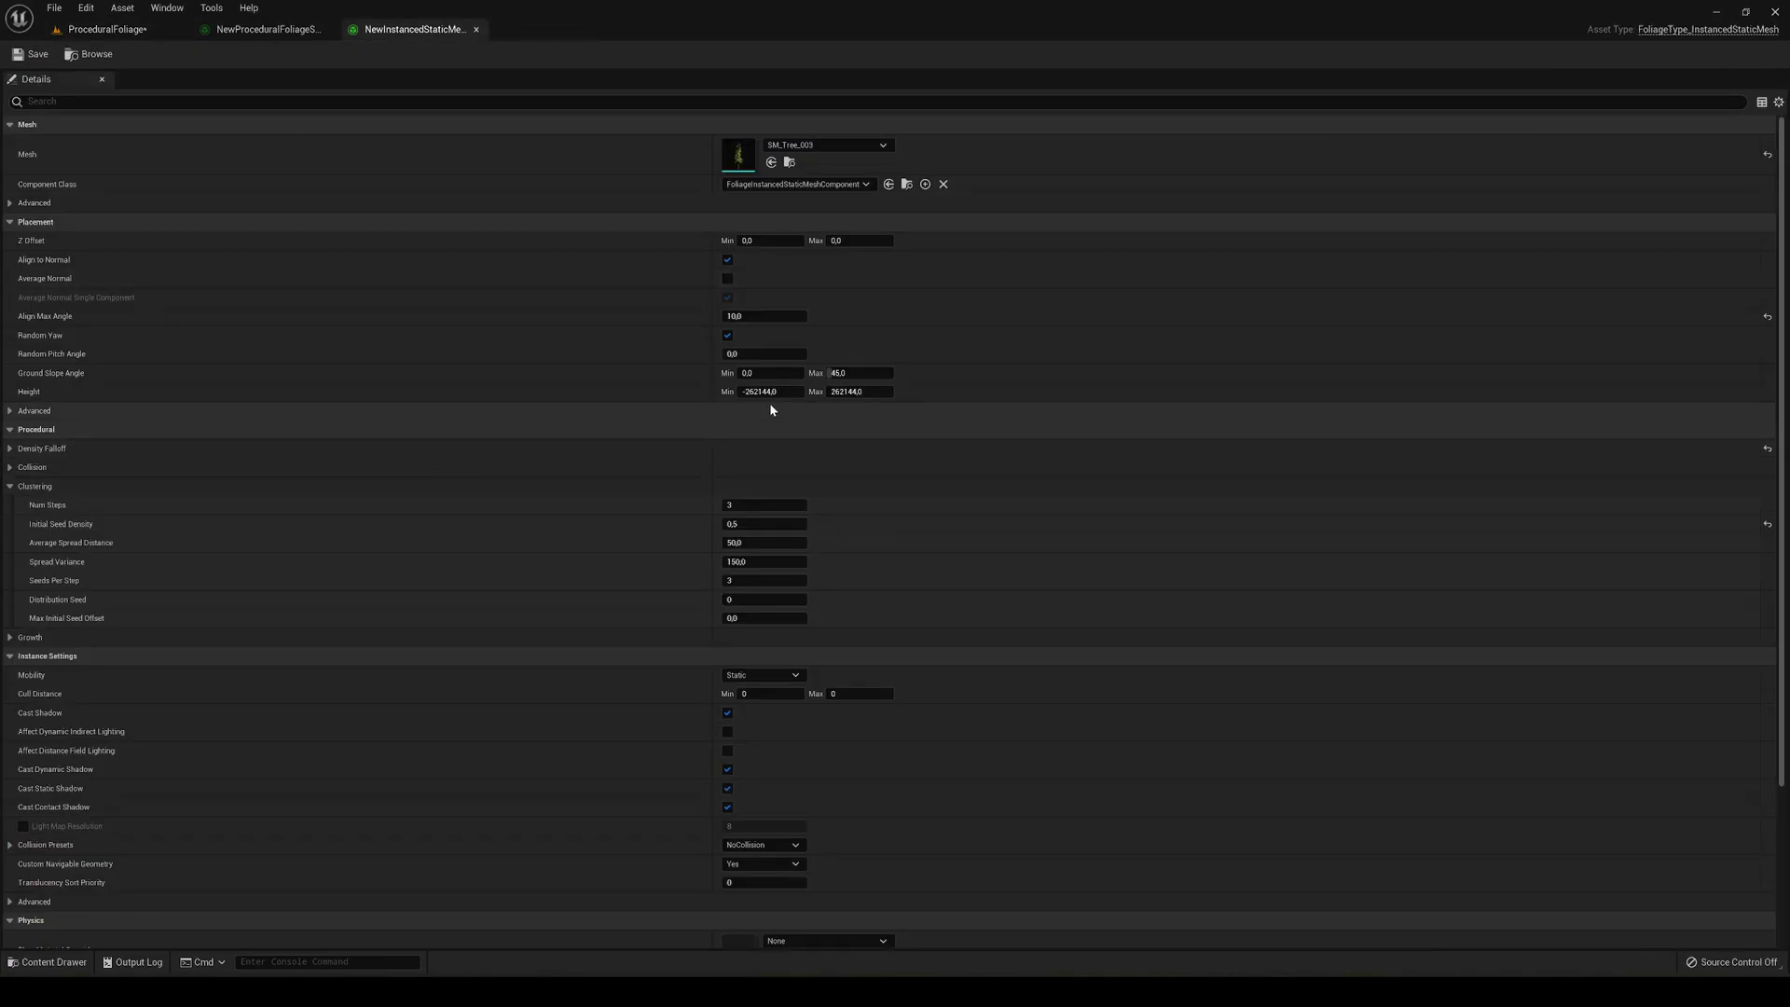
left_click(848, 393)
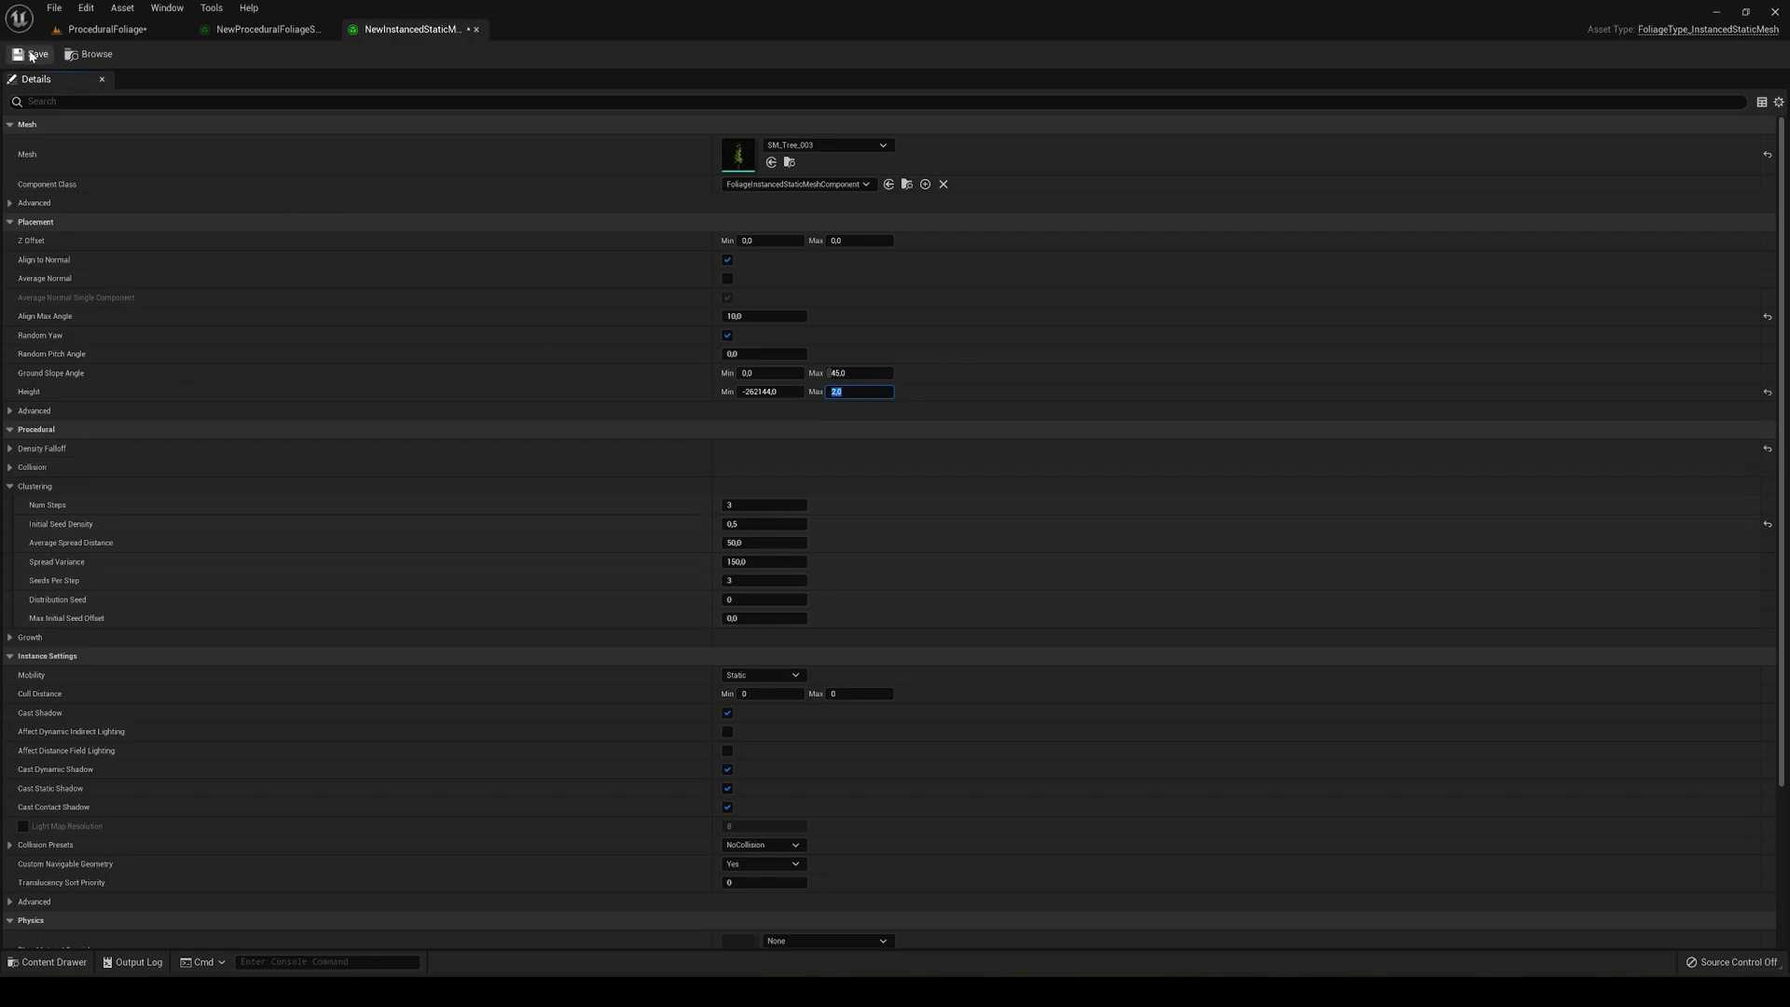
left_click(105, 29)
left_click(1585, 734)
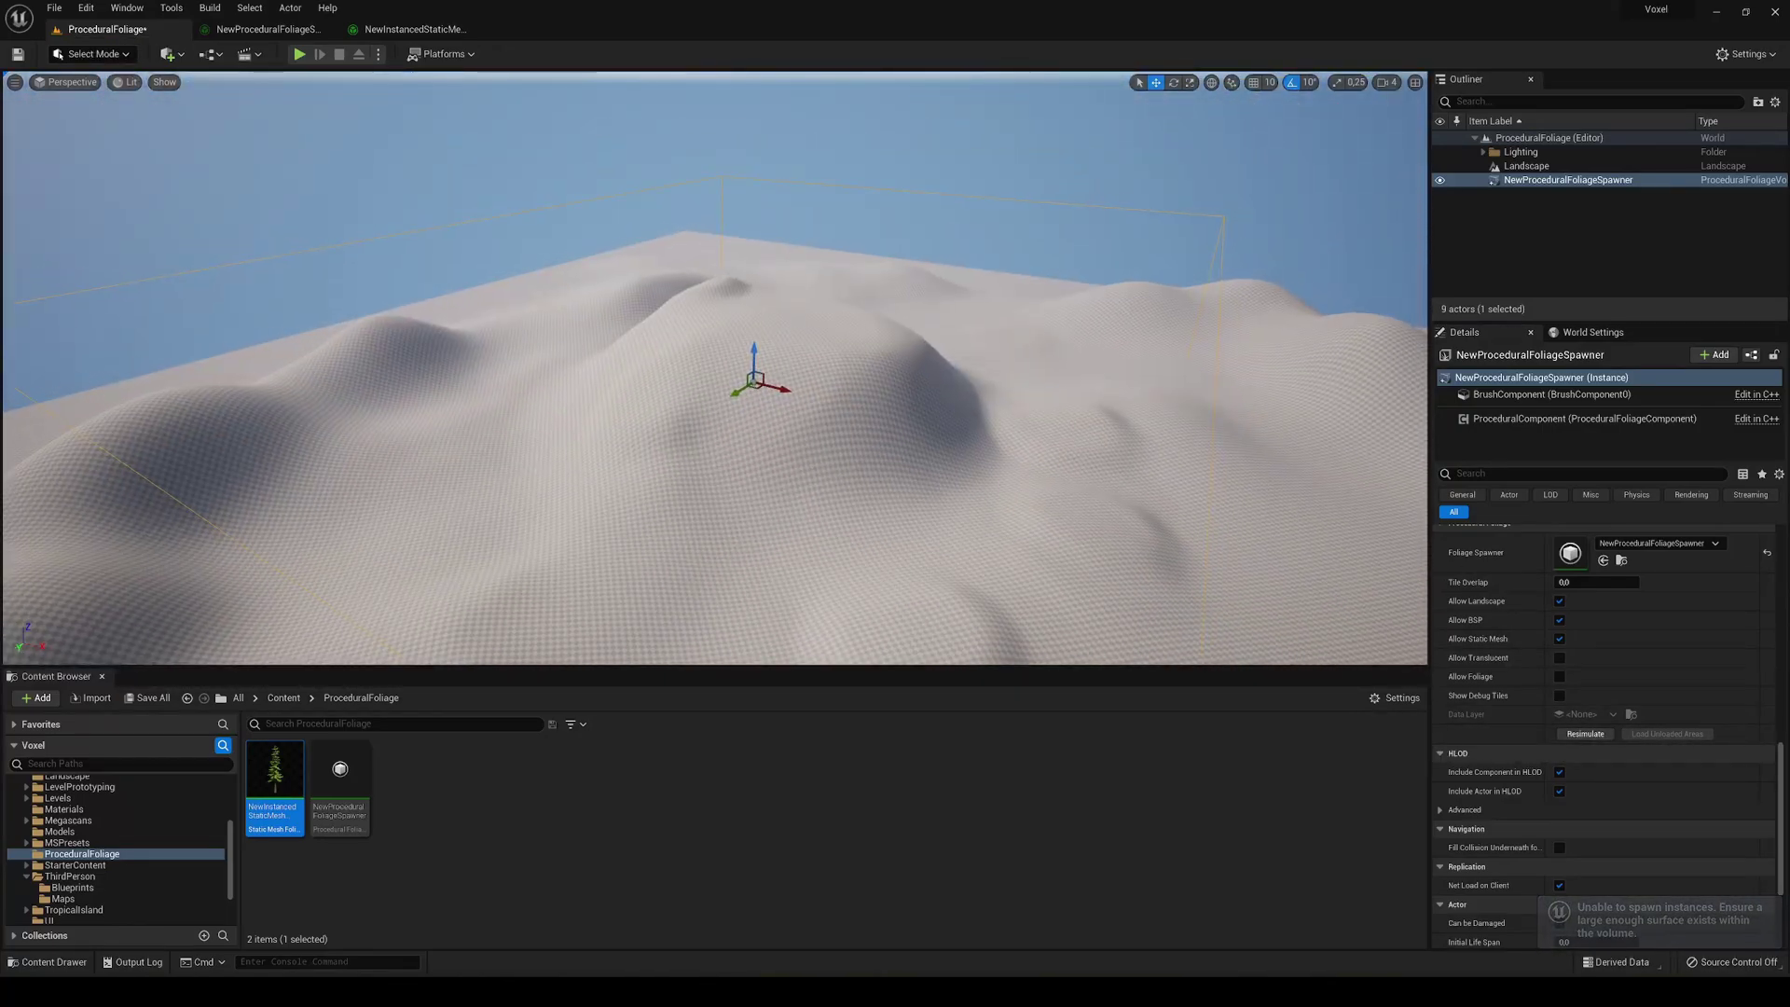
right_click_drag(715, 368, 751, 331)
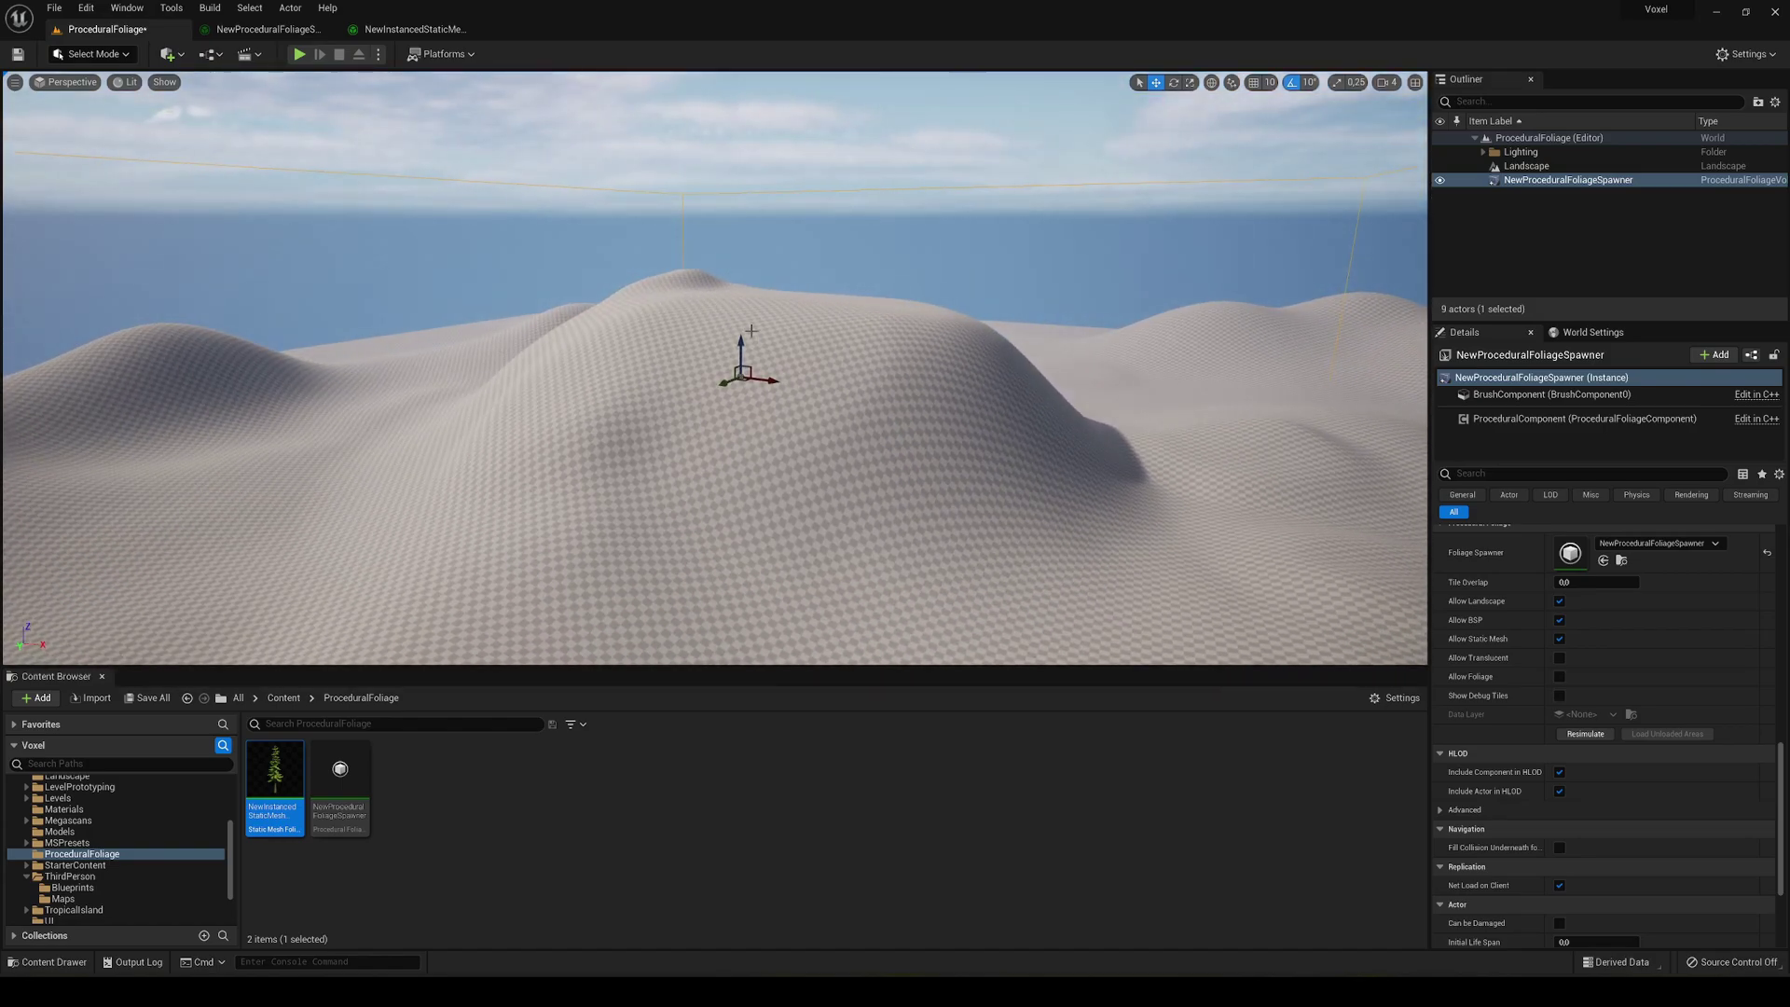
Step: Set the tree foliage's maximum placement height to 200, resimulate the spawner, and inspect the trees in the low areas
left_click(385, 29)
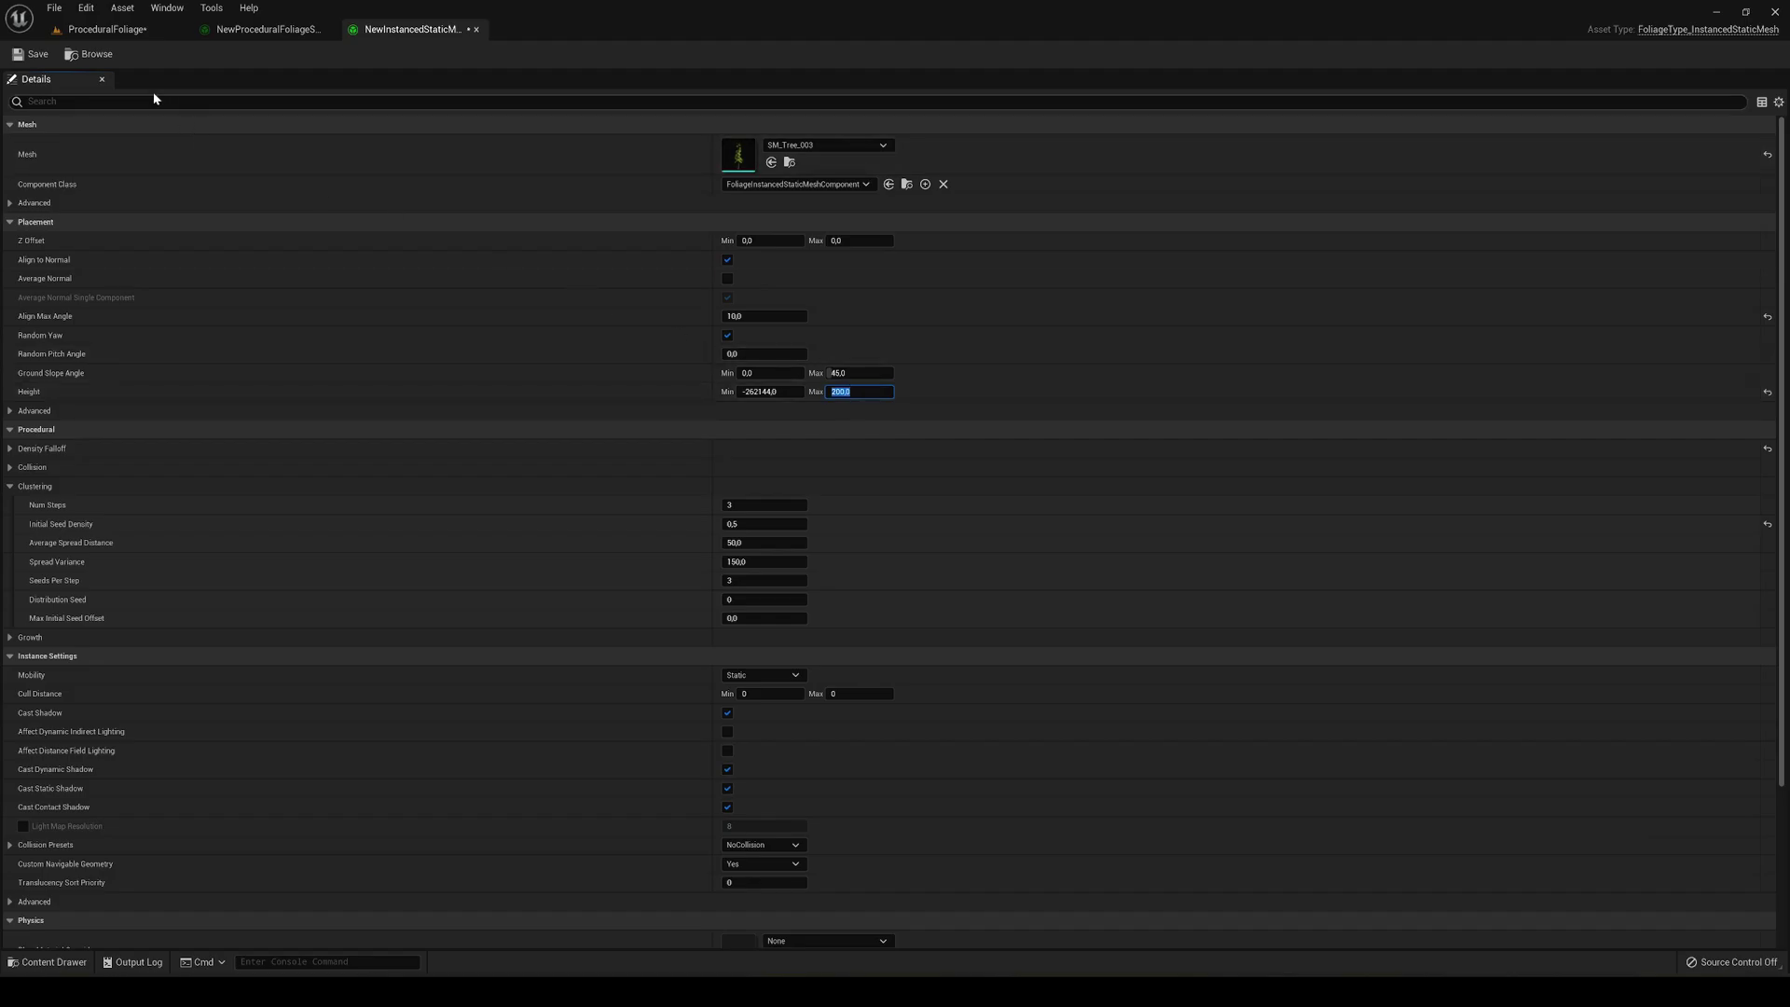
left_click(106, 28)
left_click(1586, 734)
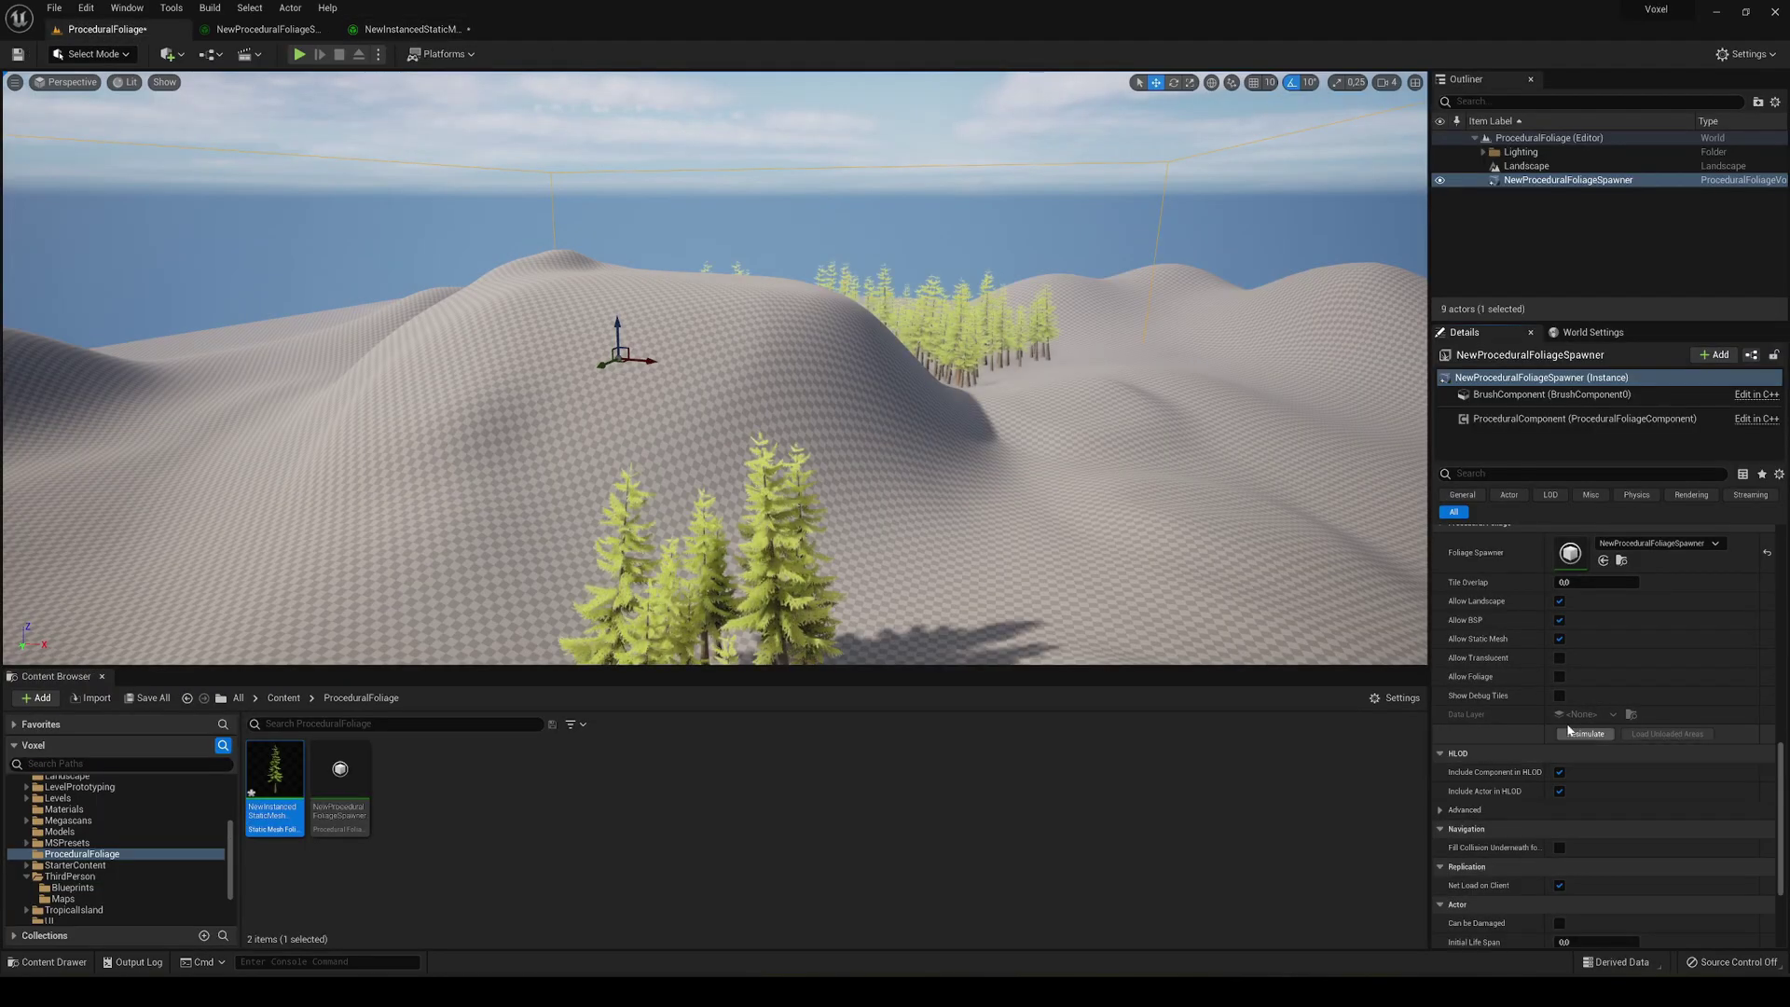
key("w")
key("s")
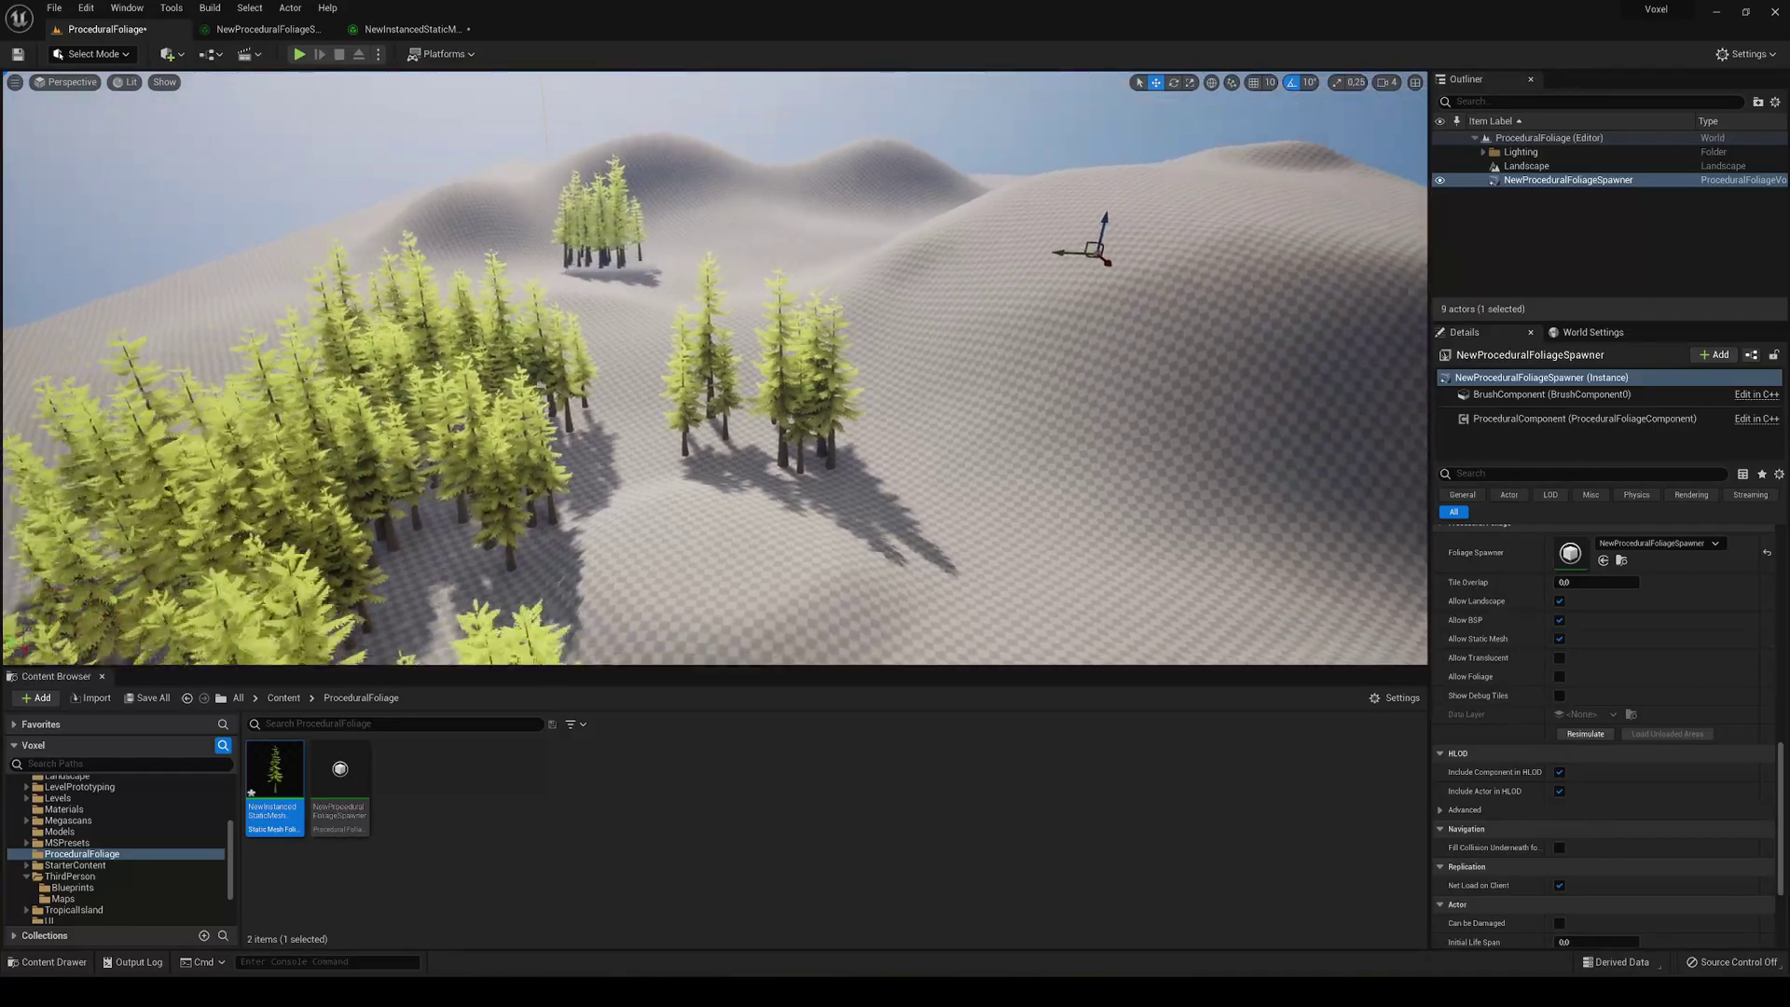
key("w")
key("w")
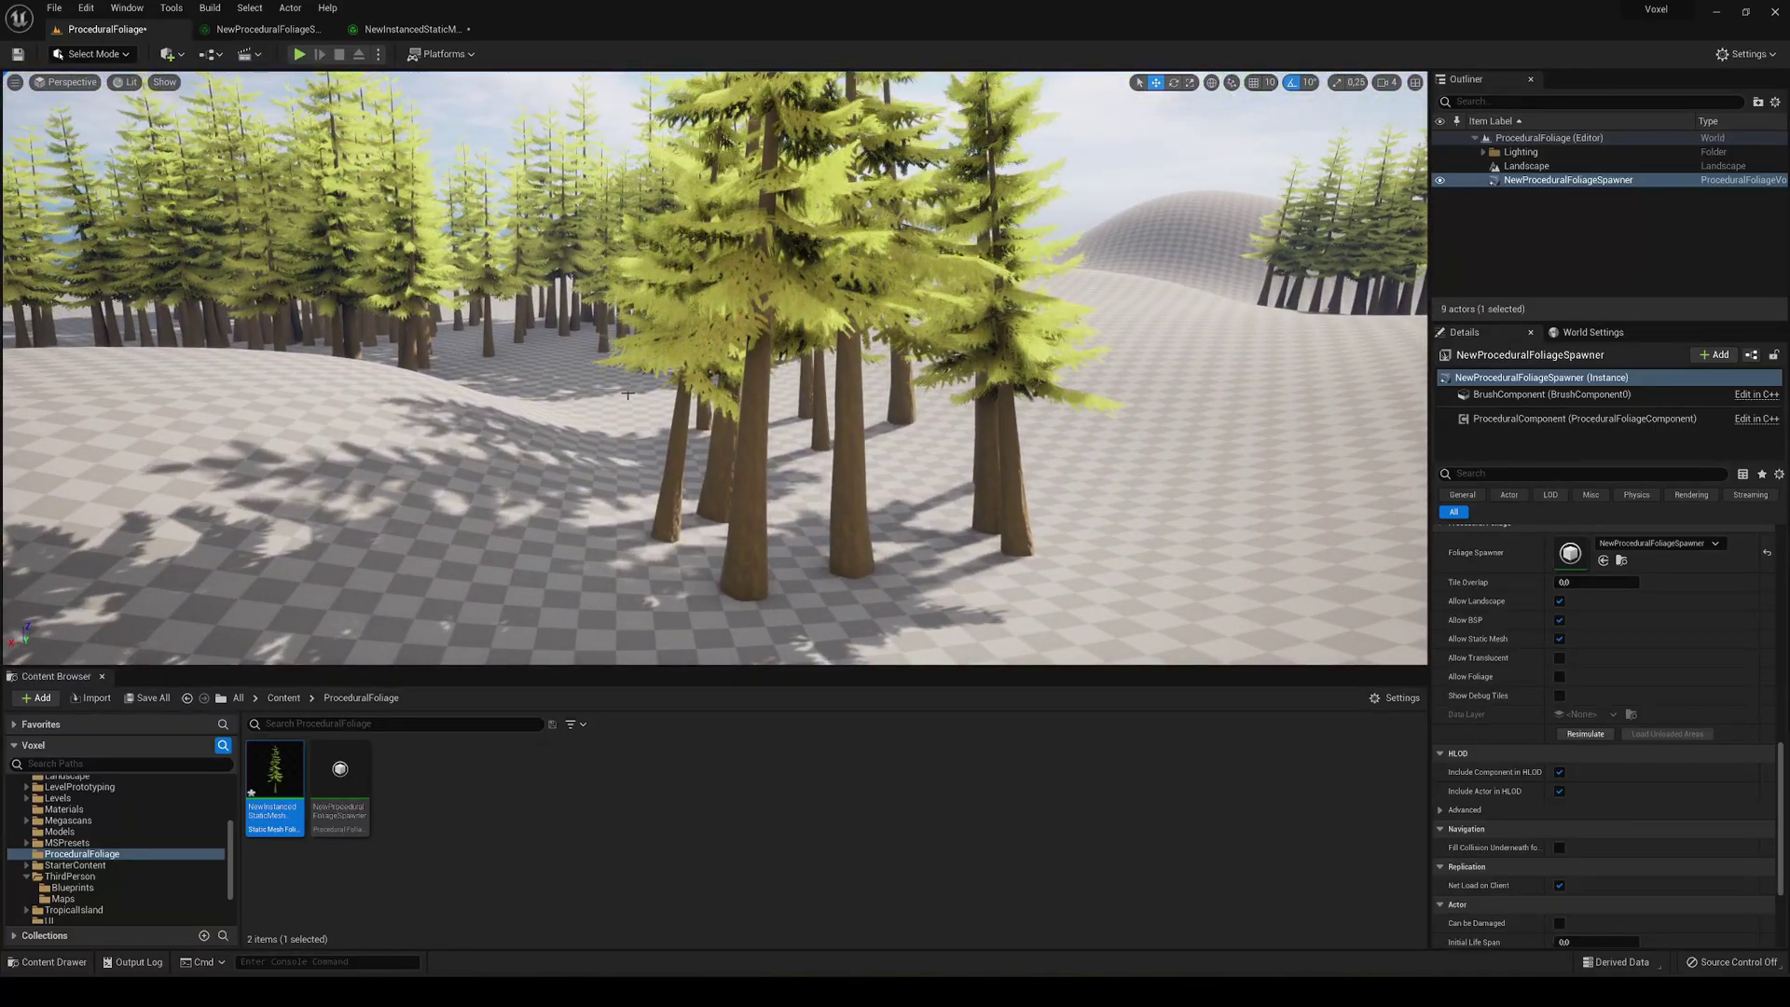
key("w")
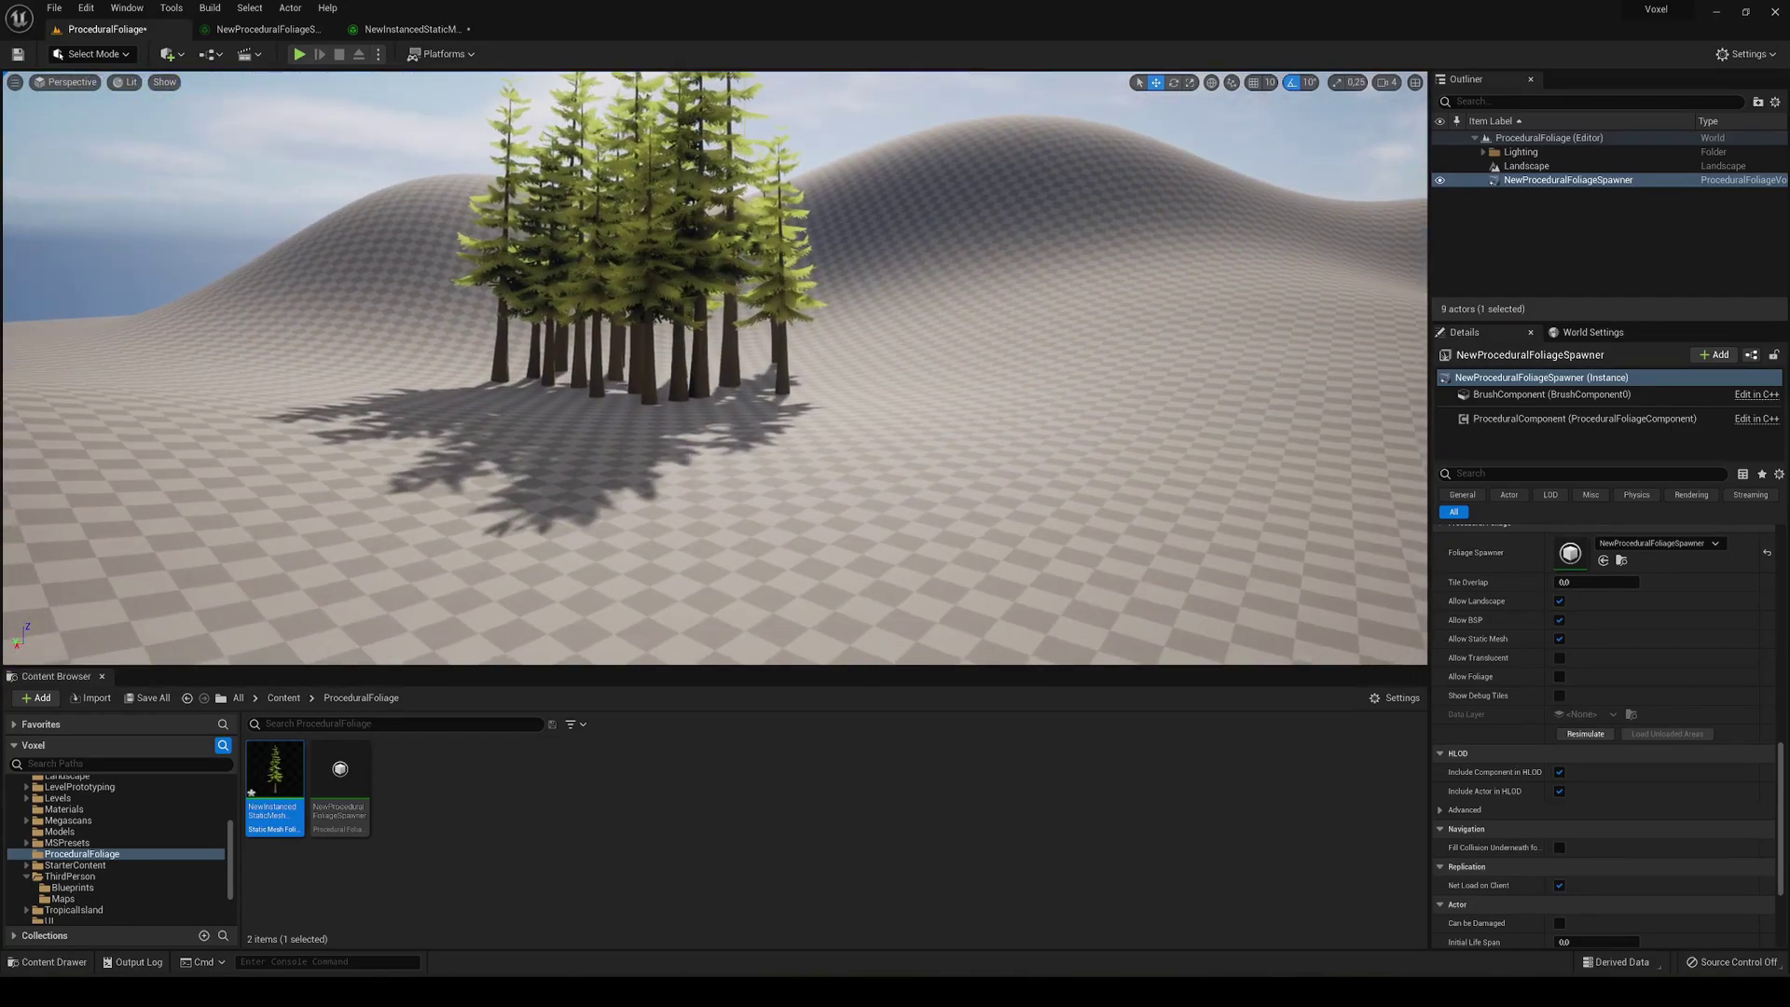
key("w")
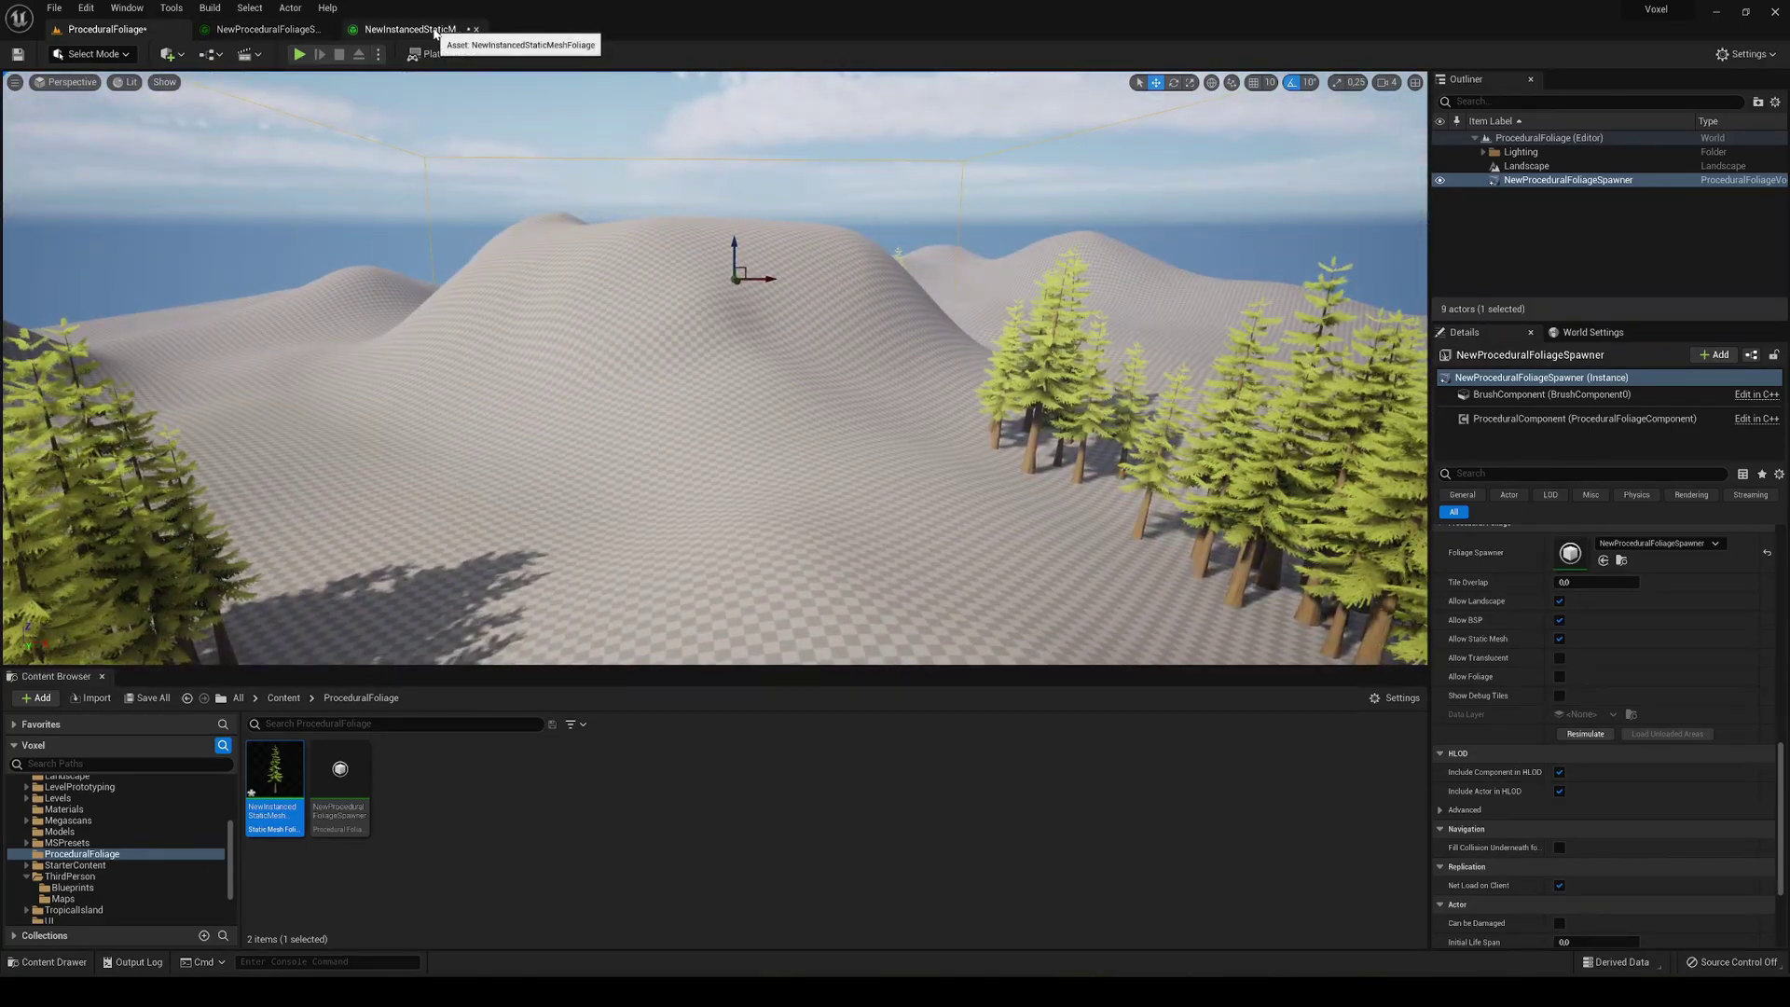
Step: Raise the tree foliage's maximum placement height, resimulate the spawner, and inspect the trees around the hills
left_click(435, 33)
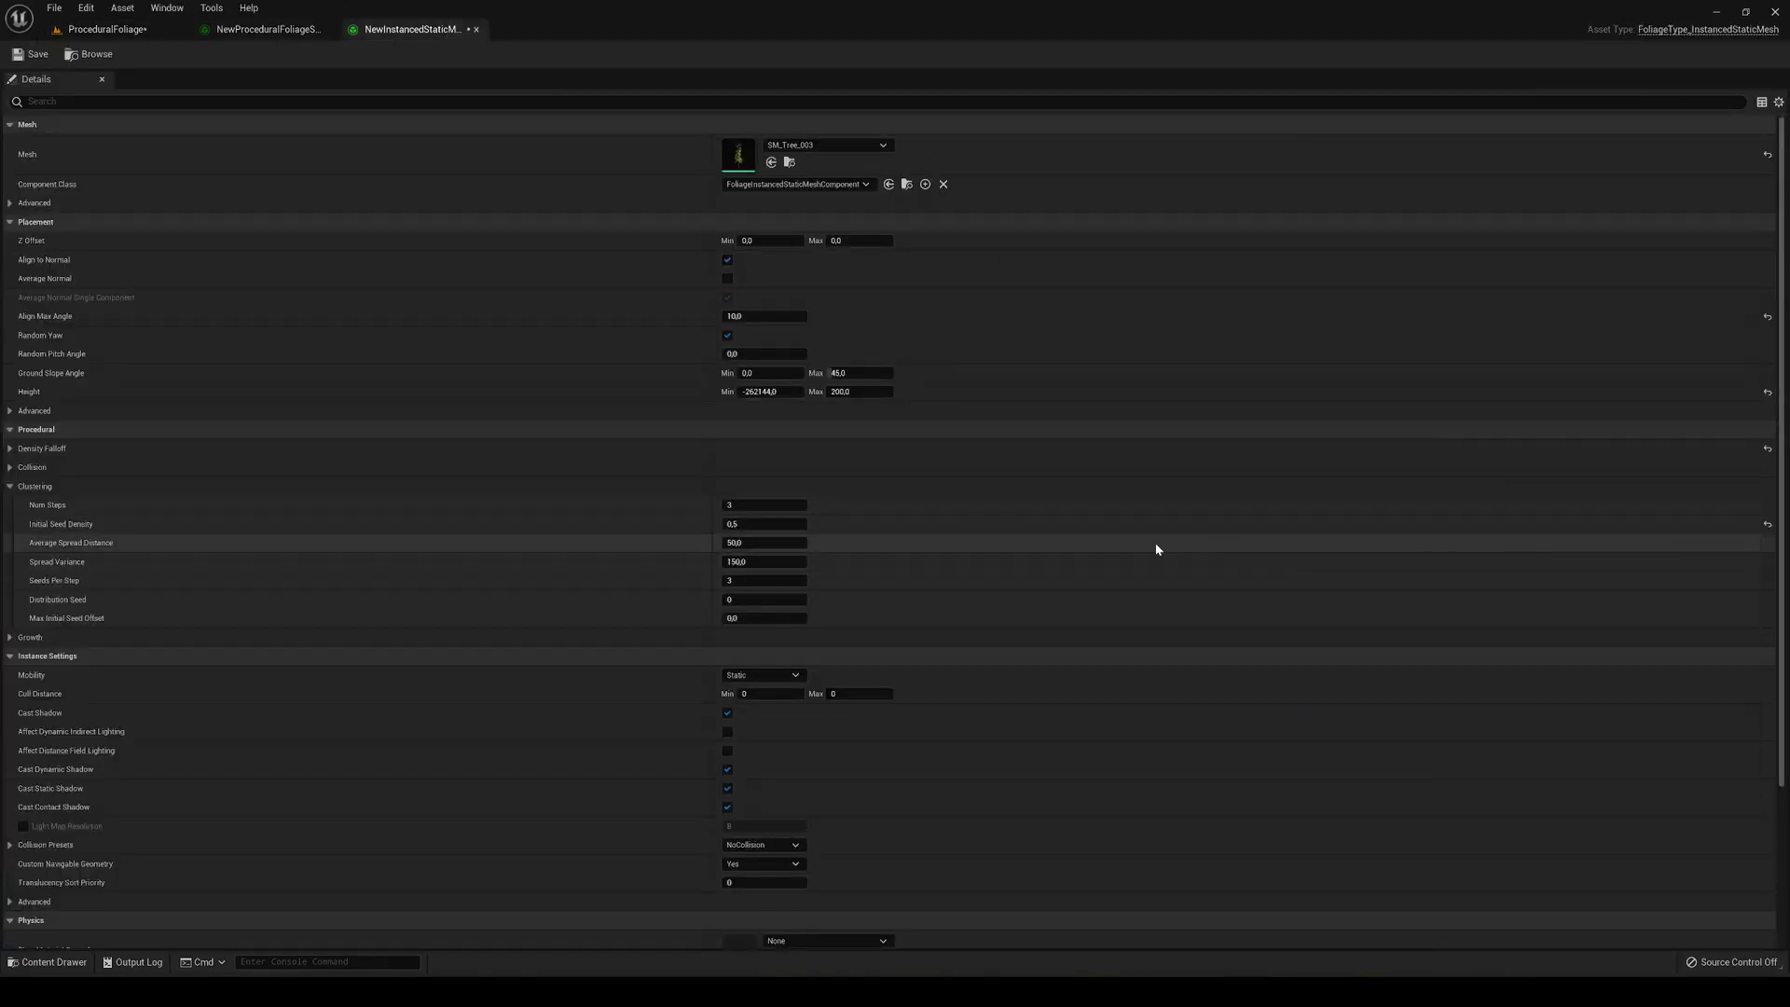
left_click(853, 392)
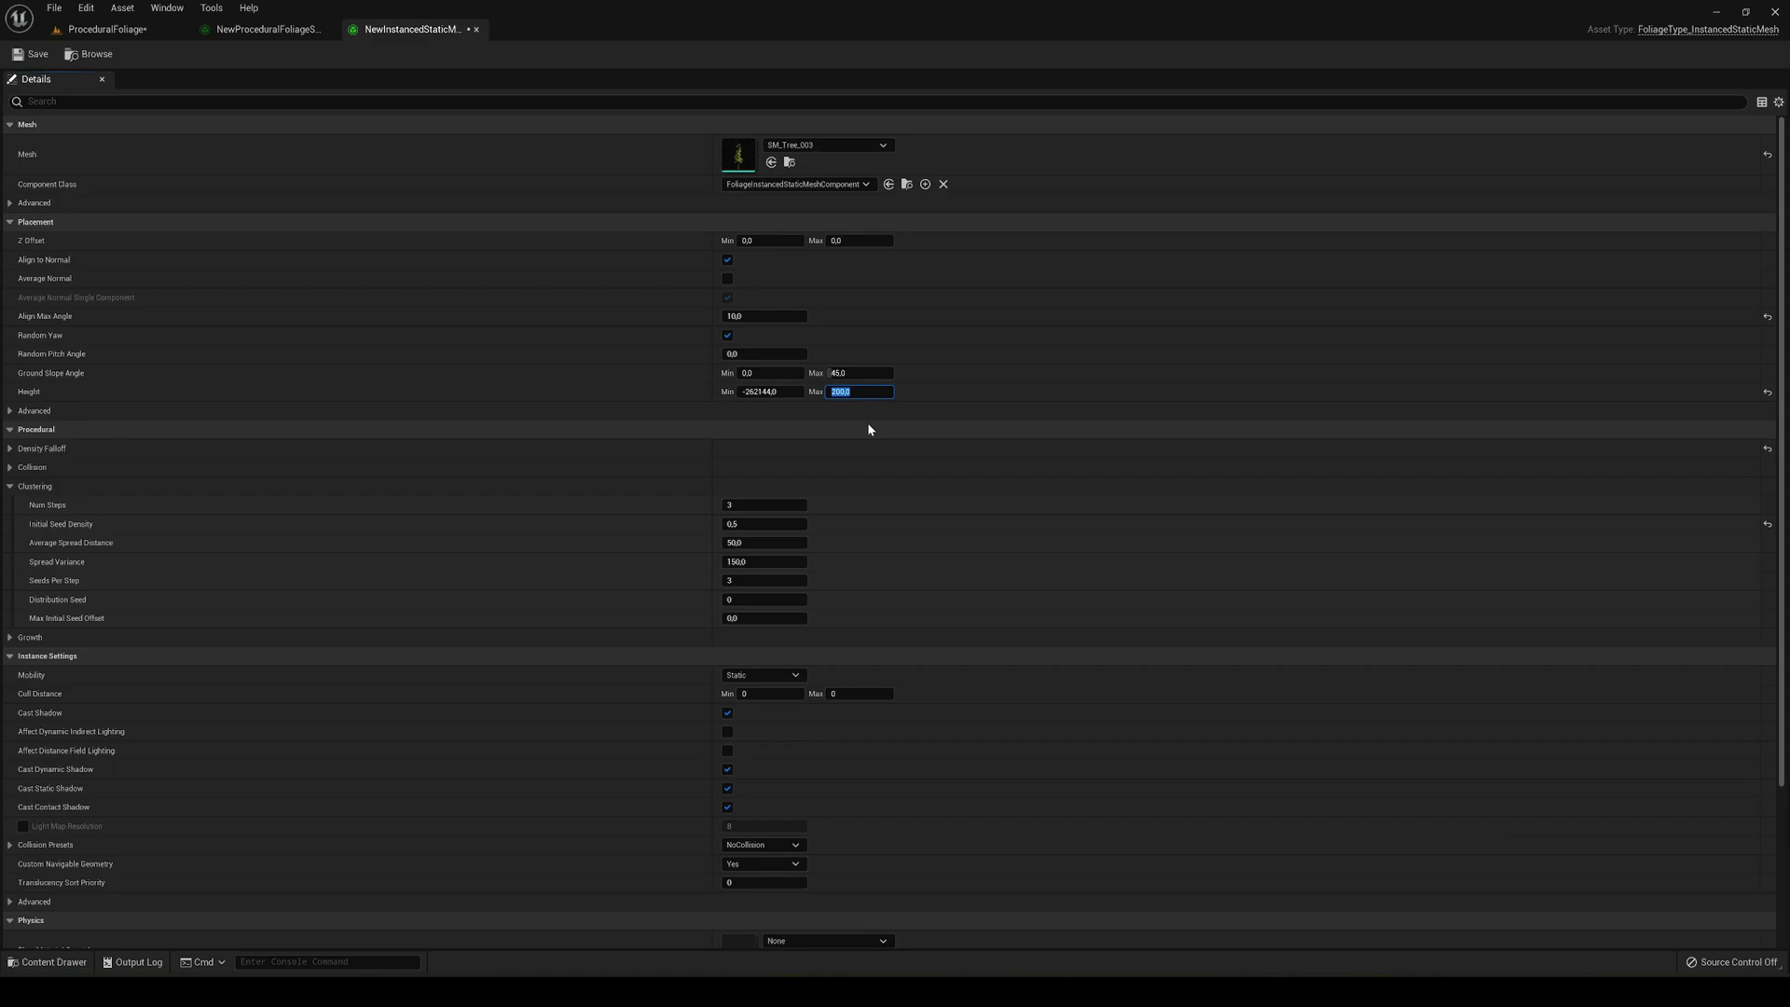
left_click(75, 29)
left_click(1585, 734)
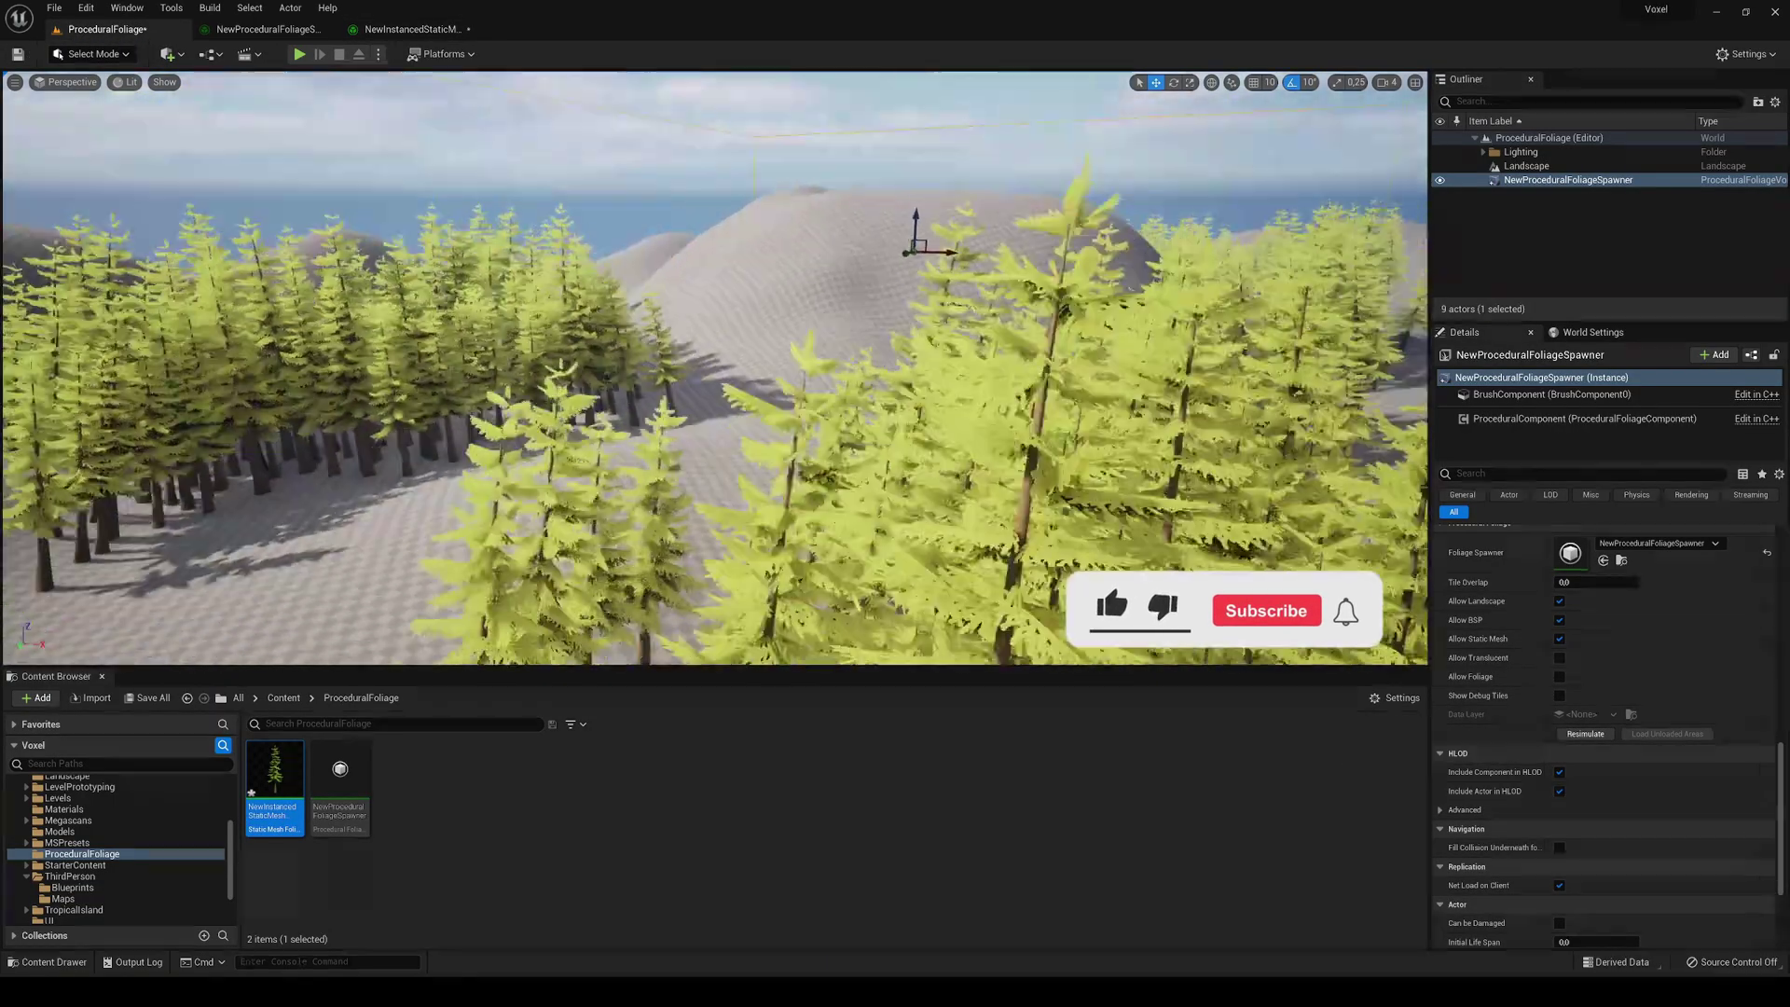
right_click_drag(714, 368, 839, 411)
right_click_drag(821, 326, 684, 331)
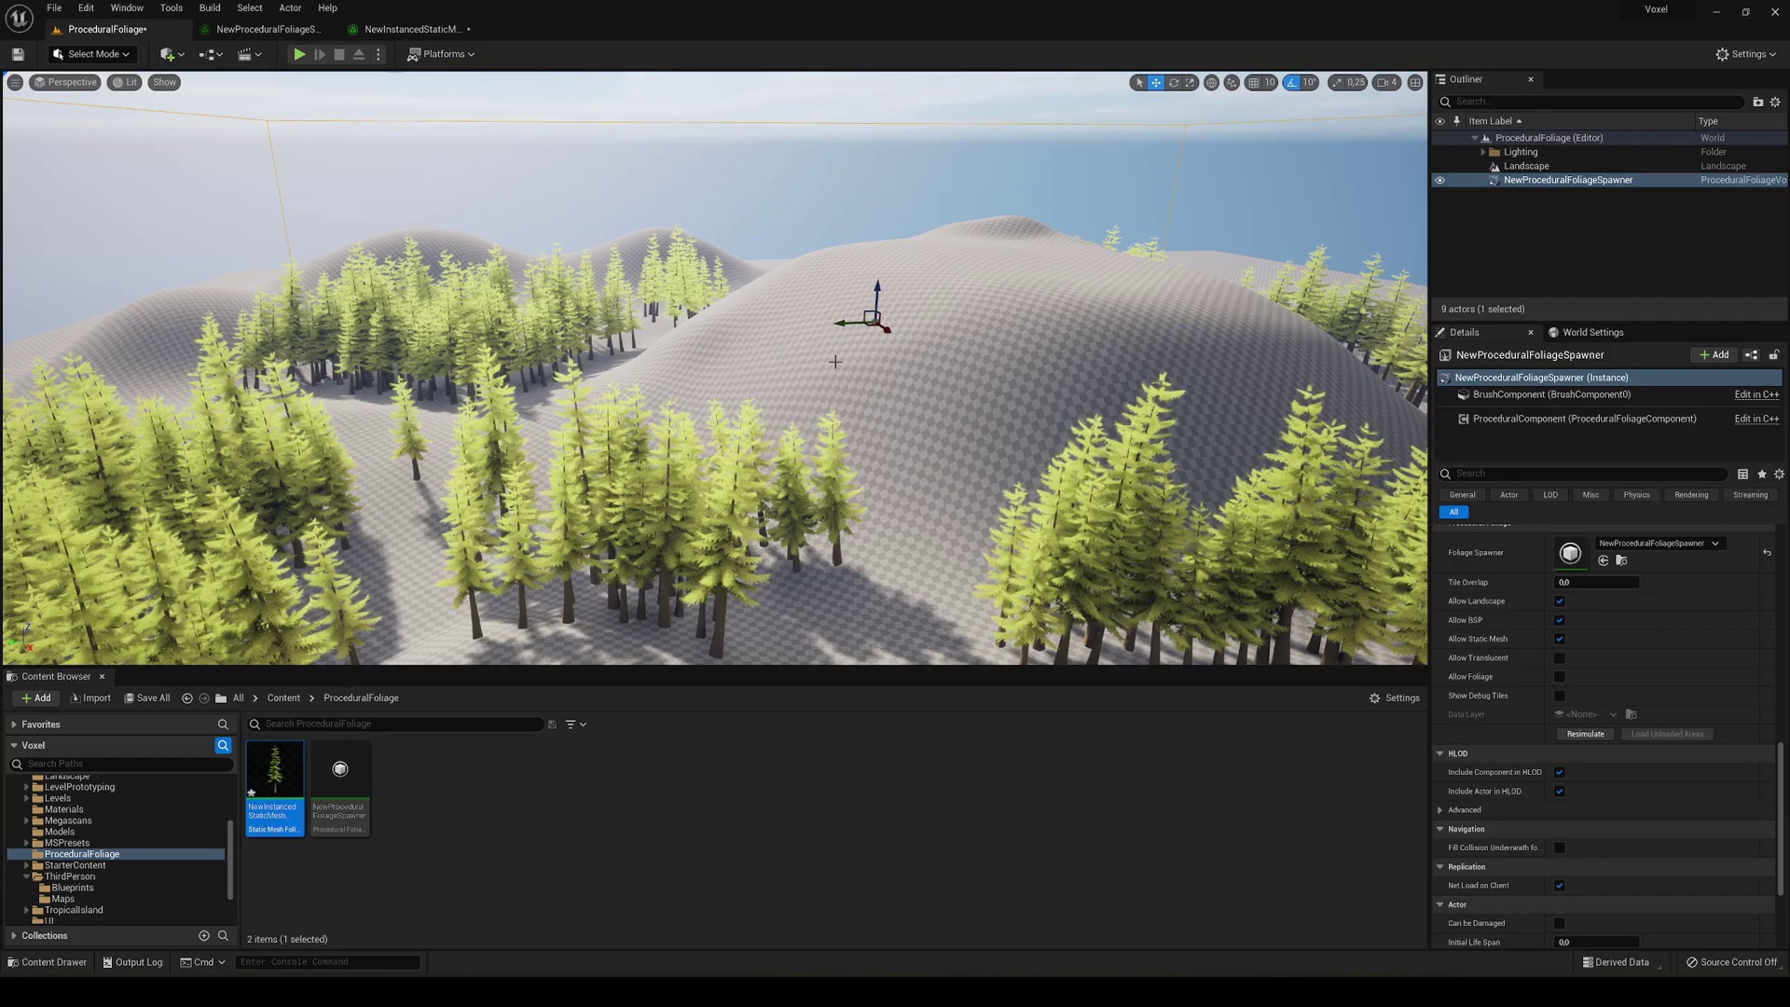
Step: Create a second static mesh foliage type asset in the ProceduralFoliage folder, keeping the default name
left_click(265, 29)
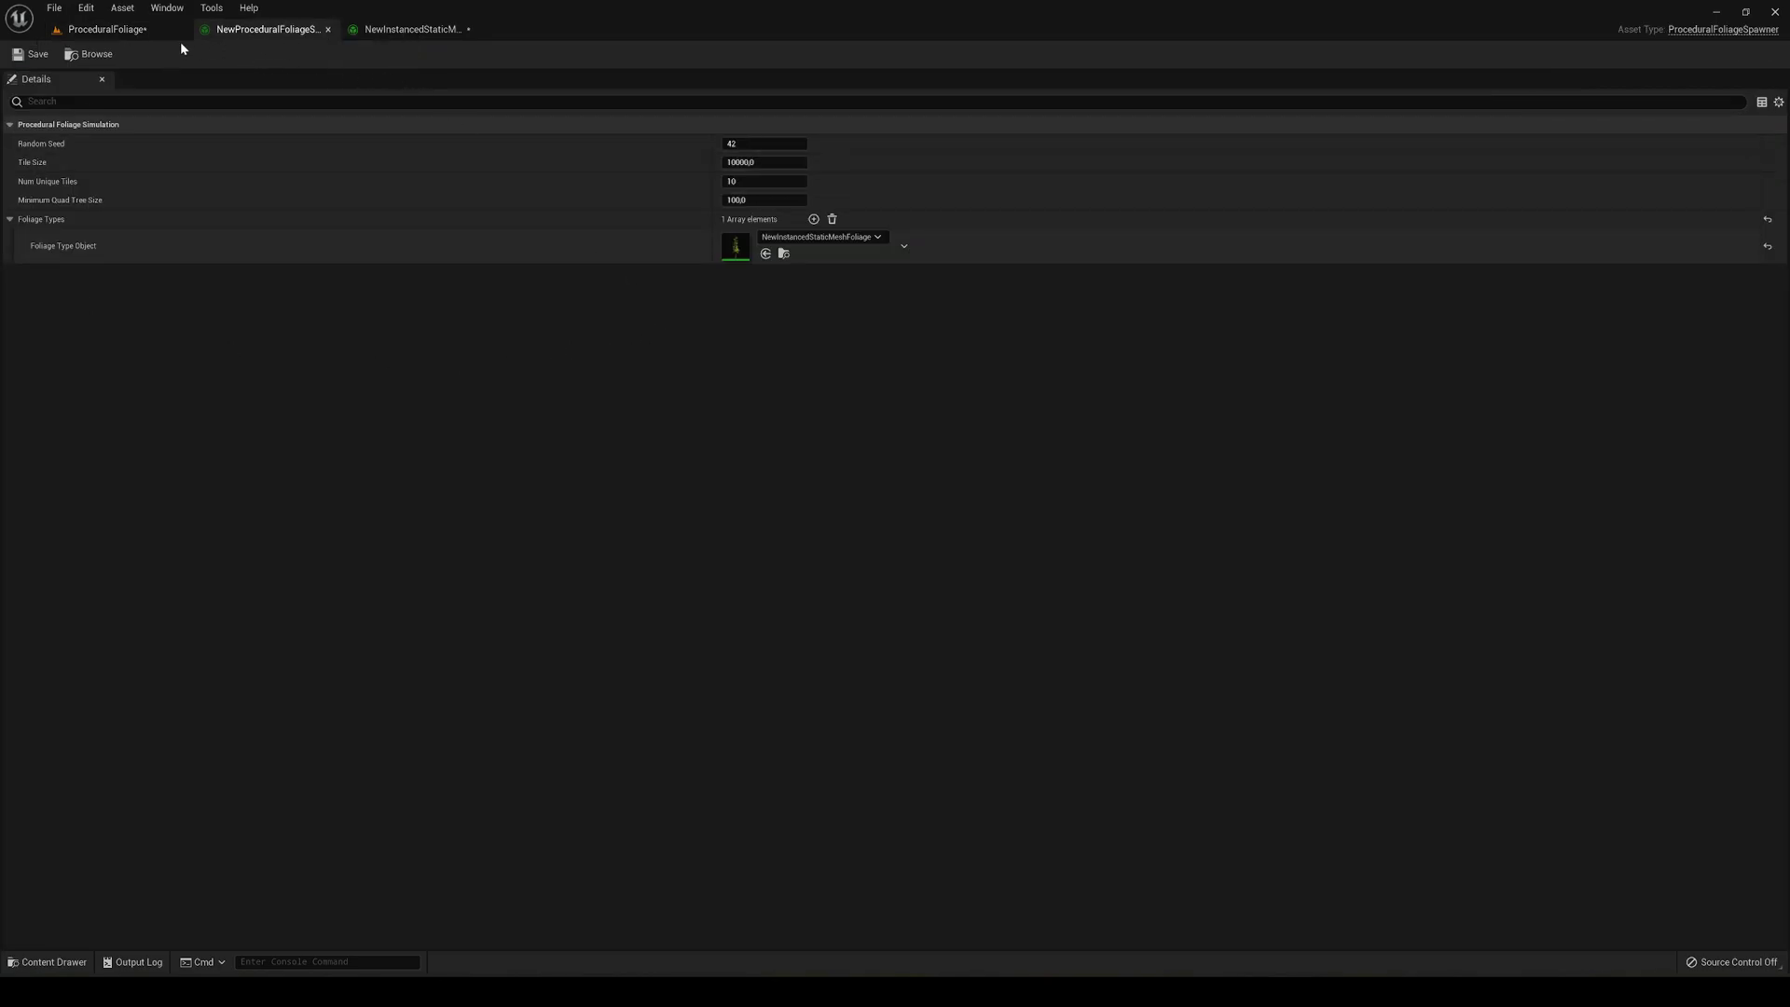
left_click(166, 31)
right_click(473, 803)
mouse_move(533, 621)
left_click(764, 705)
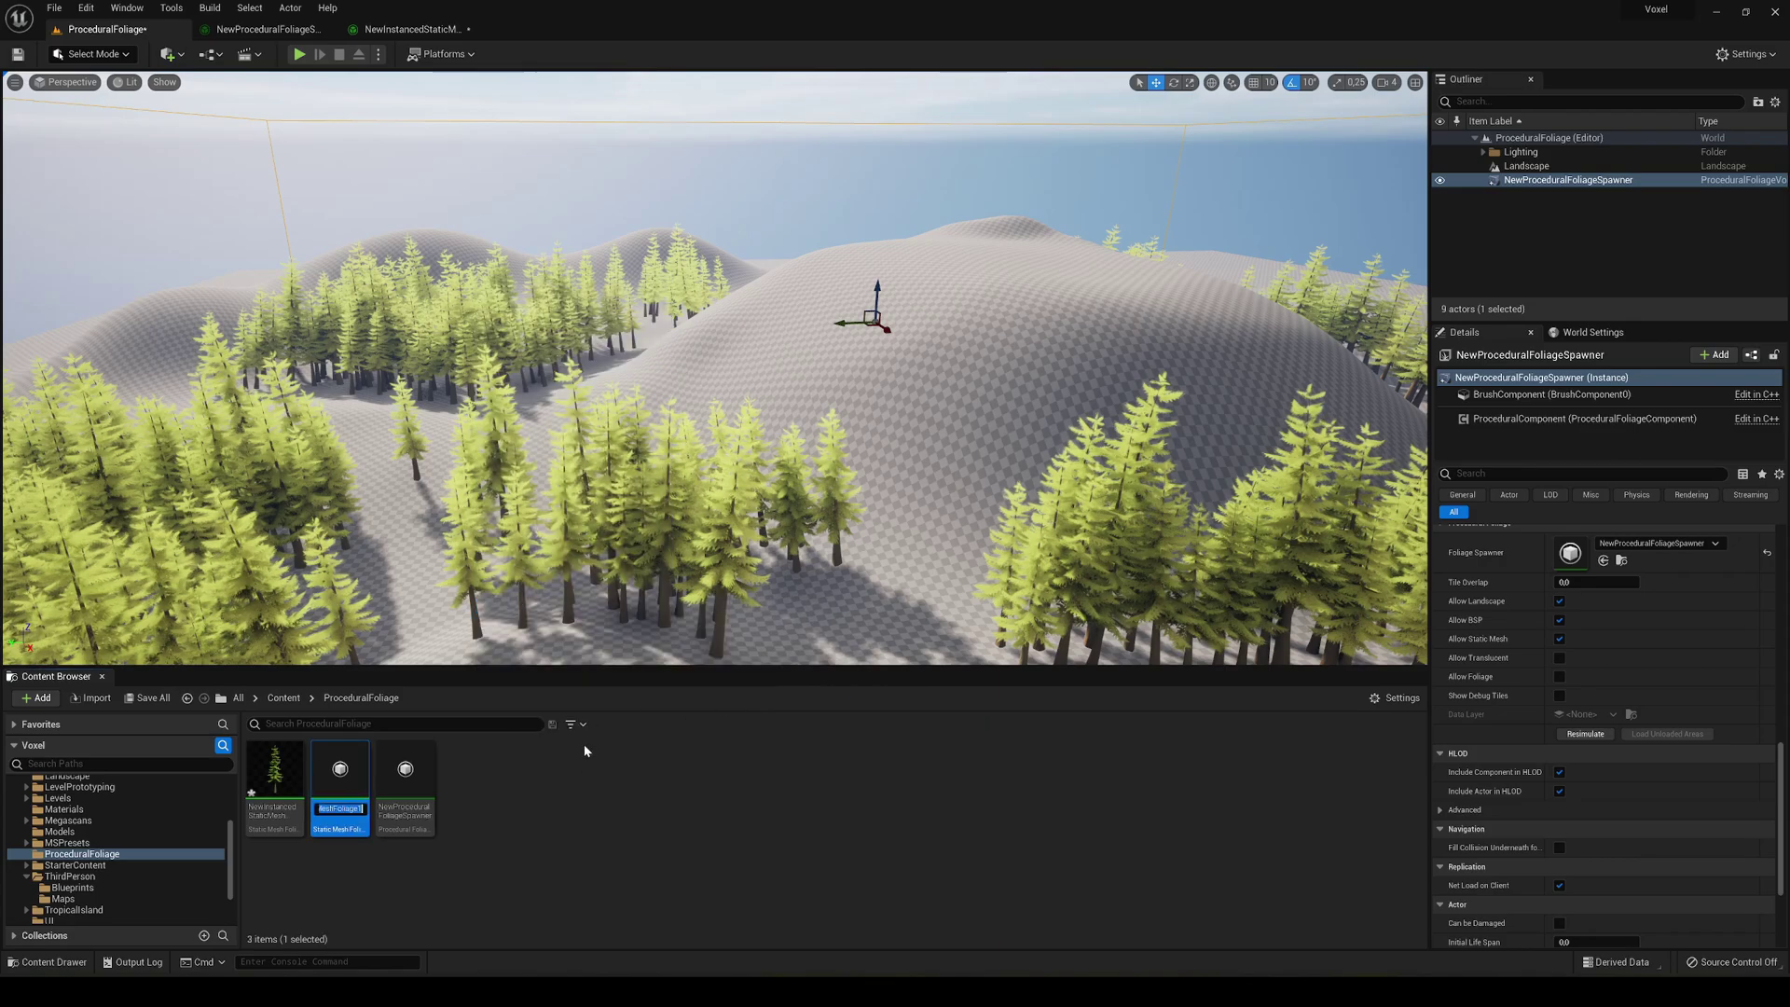
Step: Open the new foliage type and assign the SM_GrassA mesh to it
double_click(339, 774)
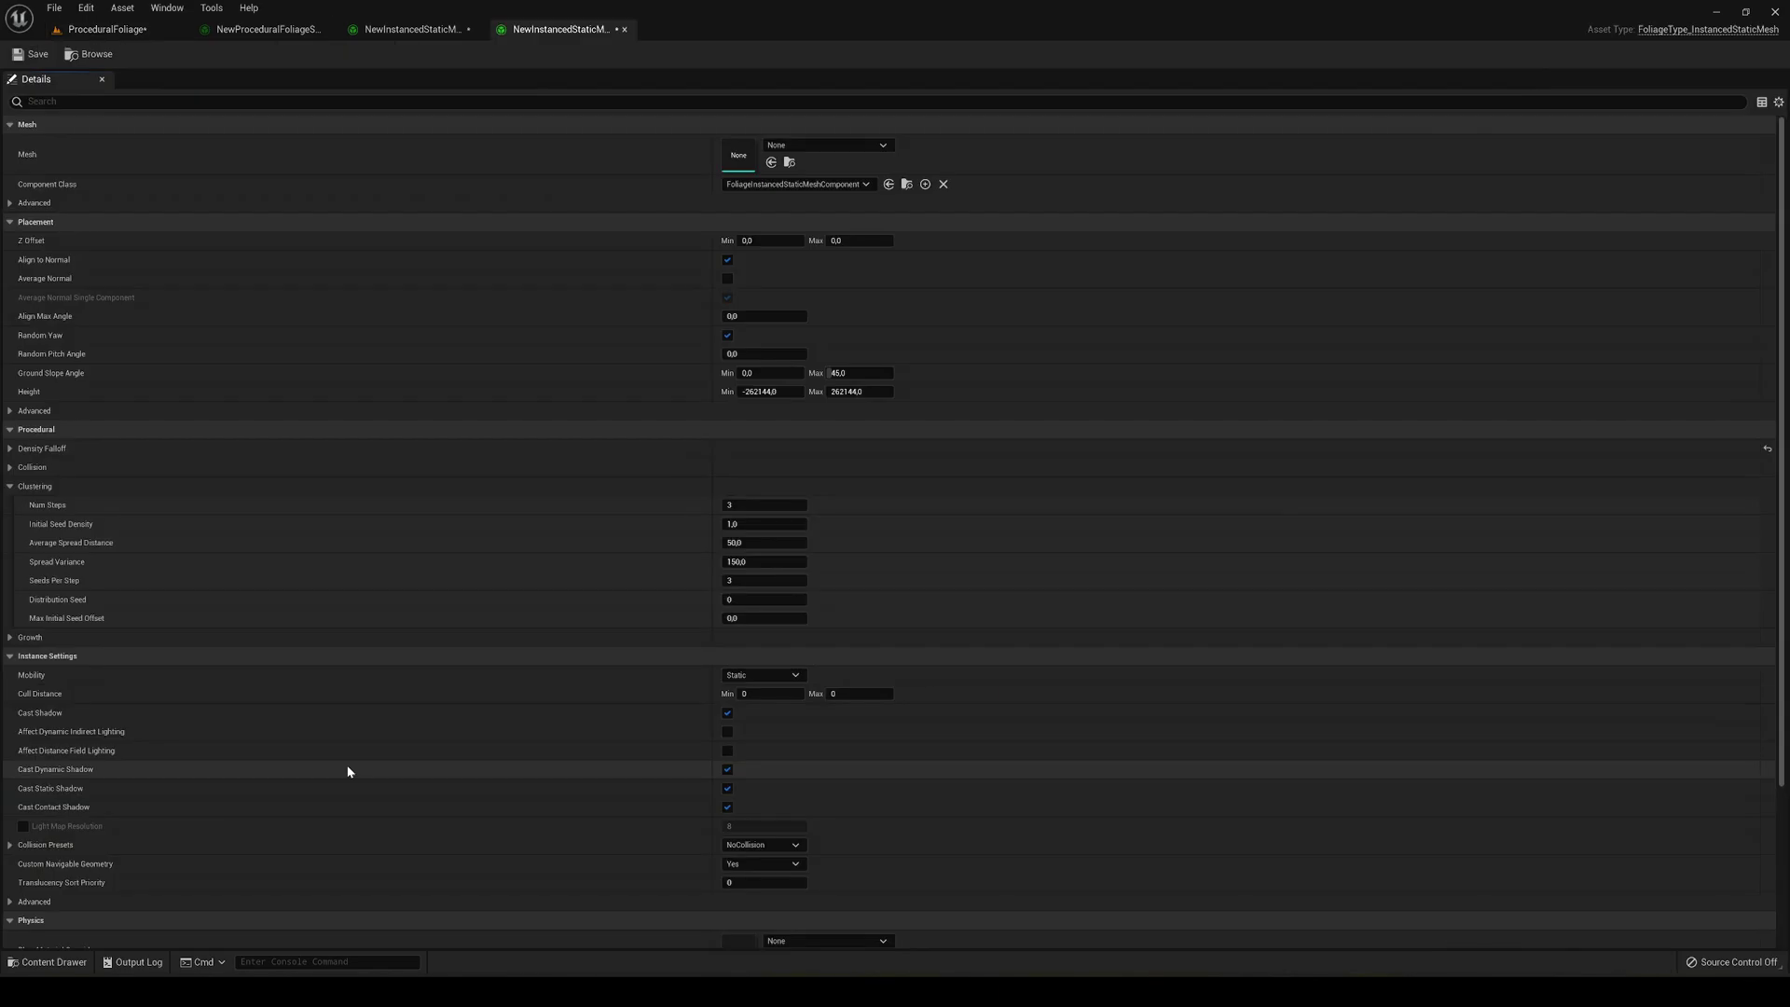
left_click(779, 147)
type("grass")
scroll(840, 345, "down", 2)
scroll(848, 346, "down", 2)
left_click(878, 355)
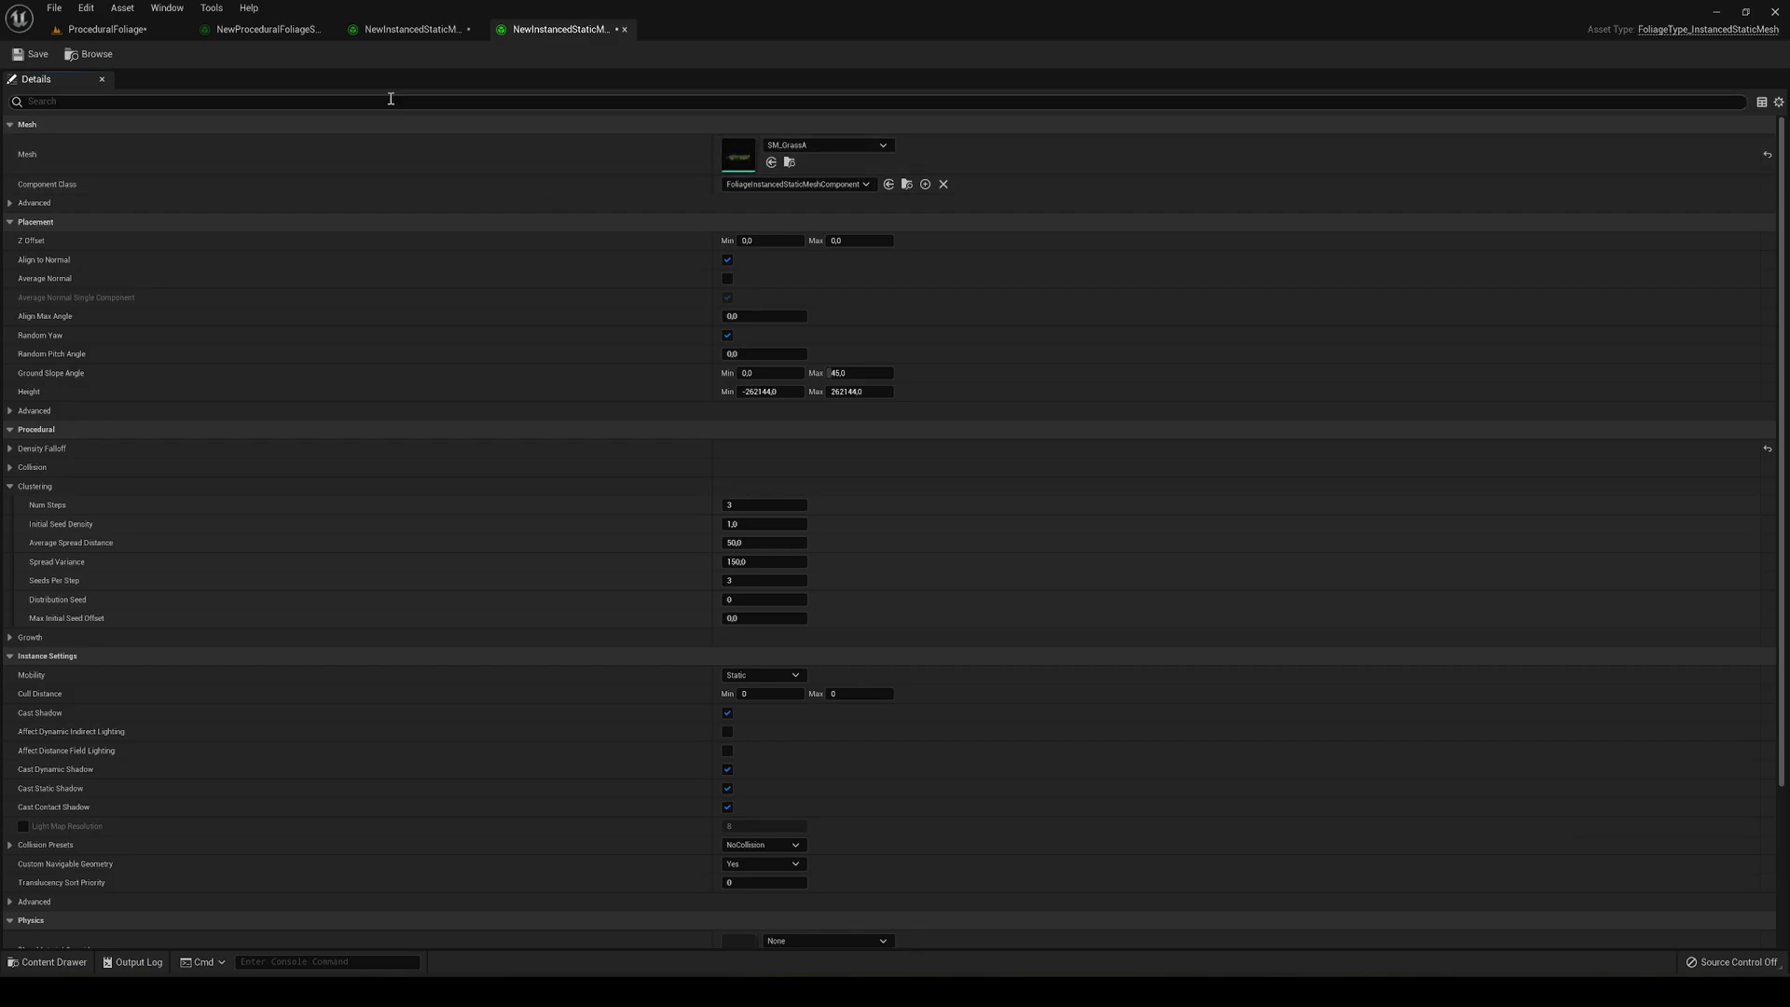
Step: Add a second foliage type entry to the procedural foliage spawner, assign NewInstancedStaticMeshFoliage1 to it, and save the spawner
left_click(234, 34)
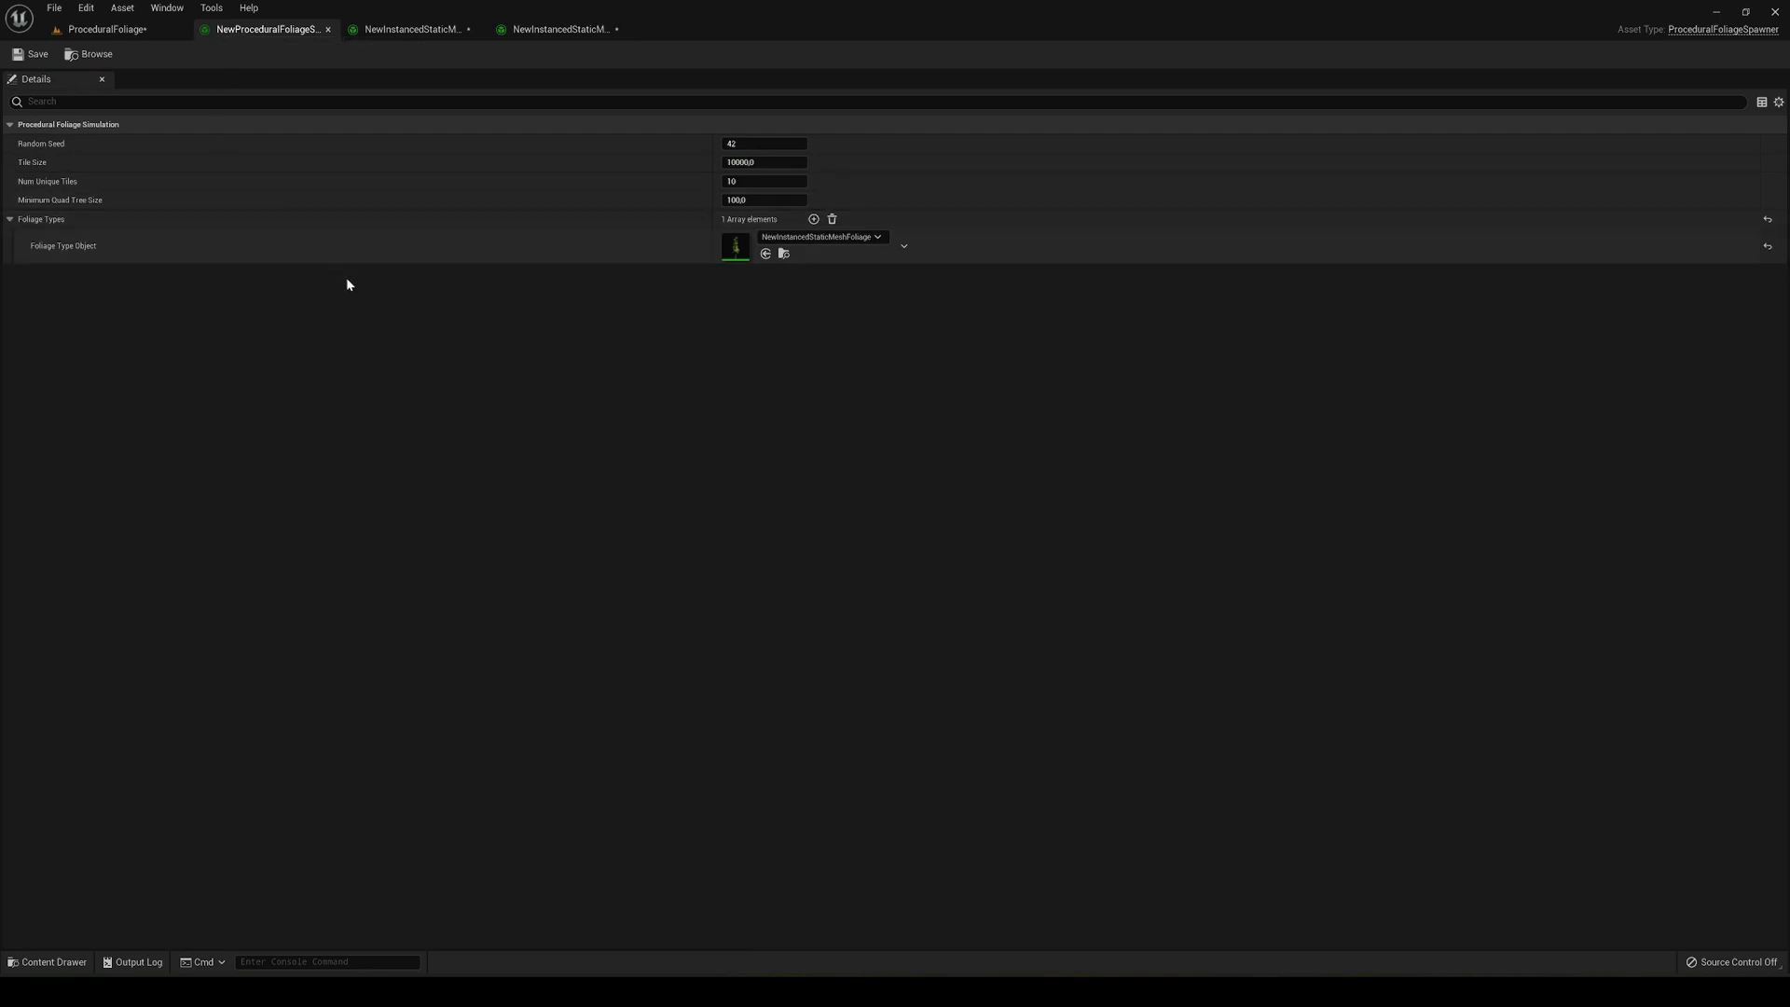
left_click(814, 219)
left_click(771, 273)
type("gra")
left_click(770, 415)
left_click(862, 573)
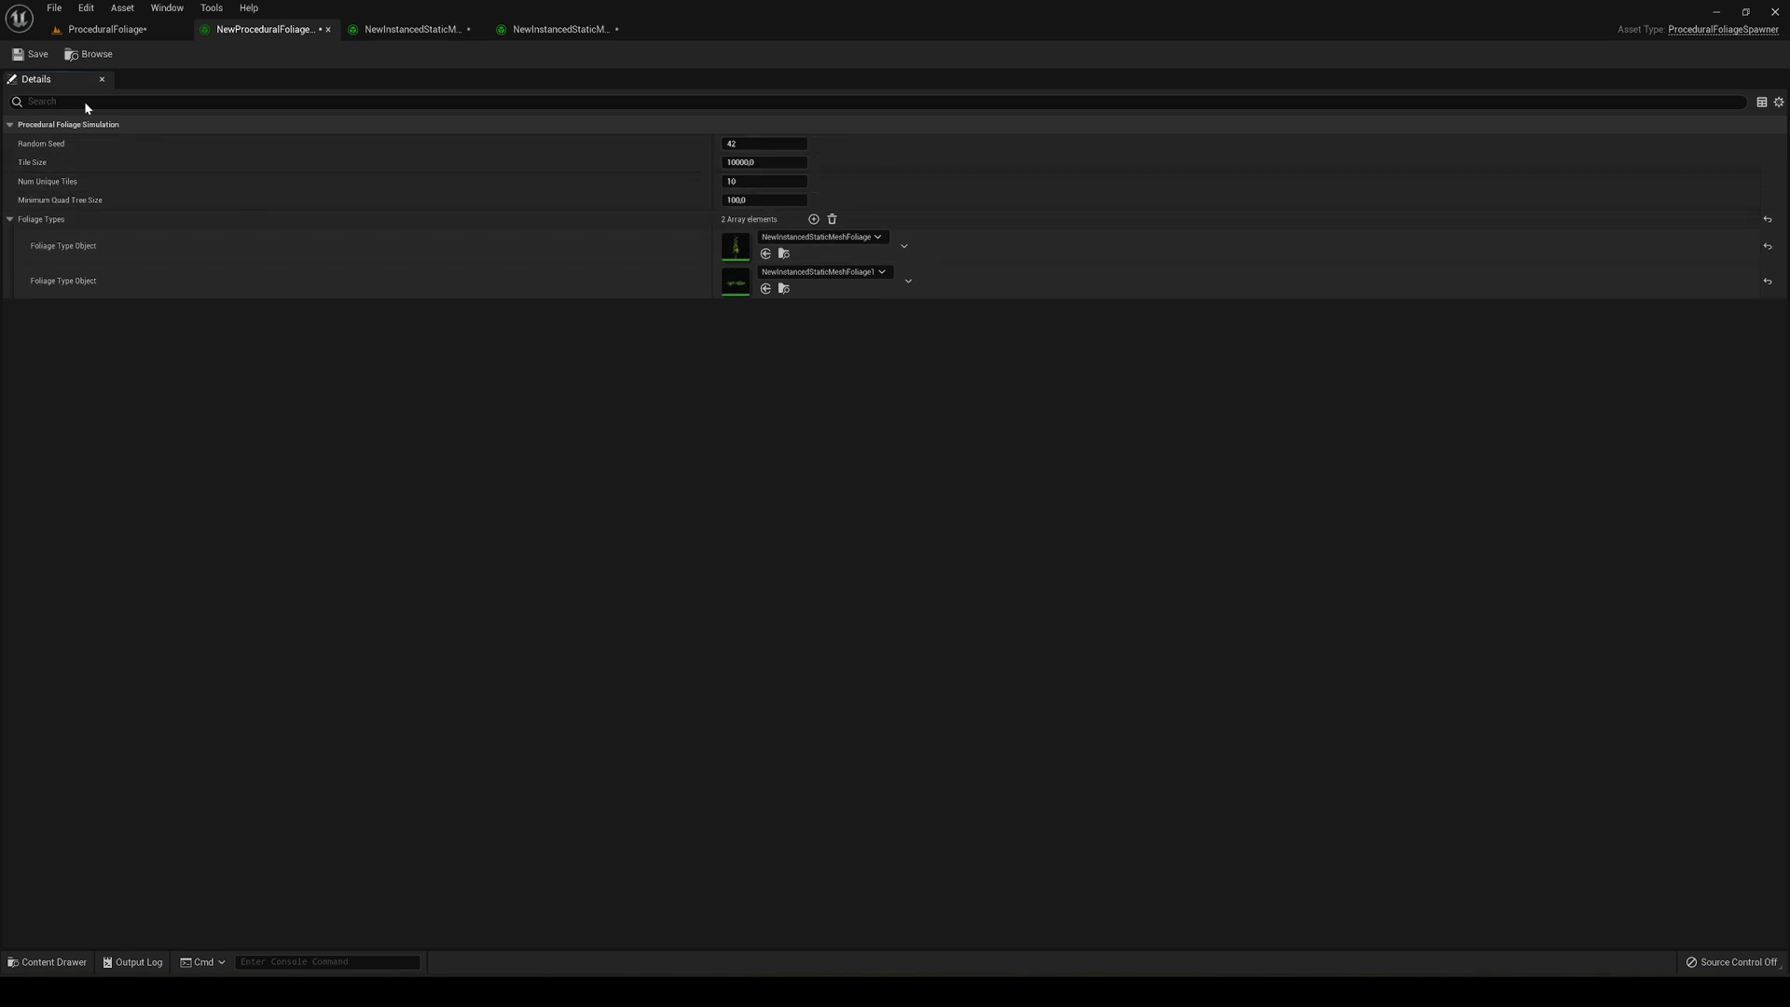
left_click(50, 52)
Step: Resimulate the spawner in the level and inspect the grass on the slopes and between the trees
left_click(92, 38)
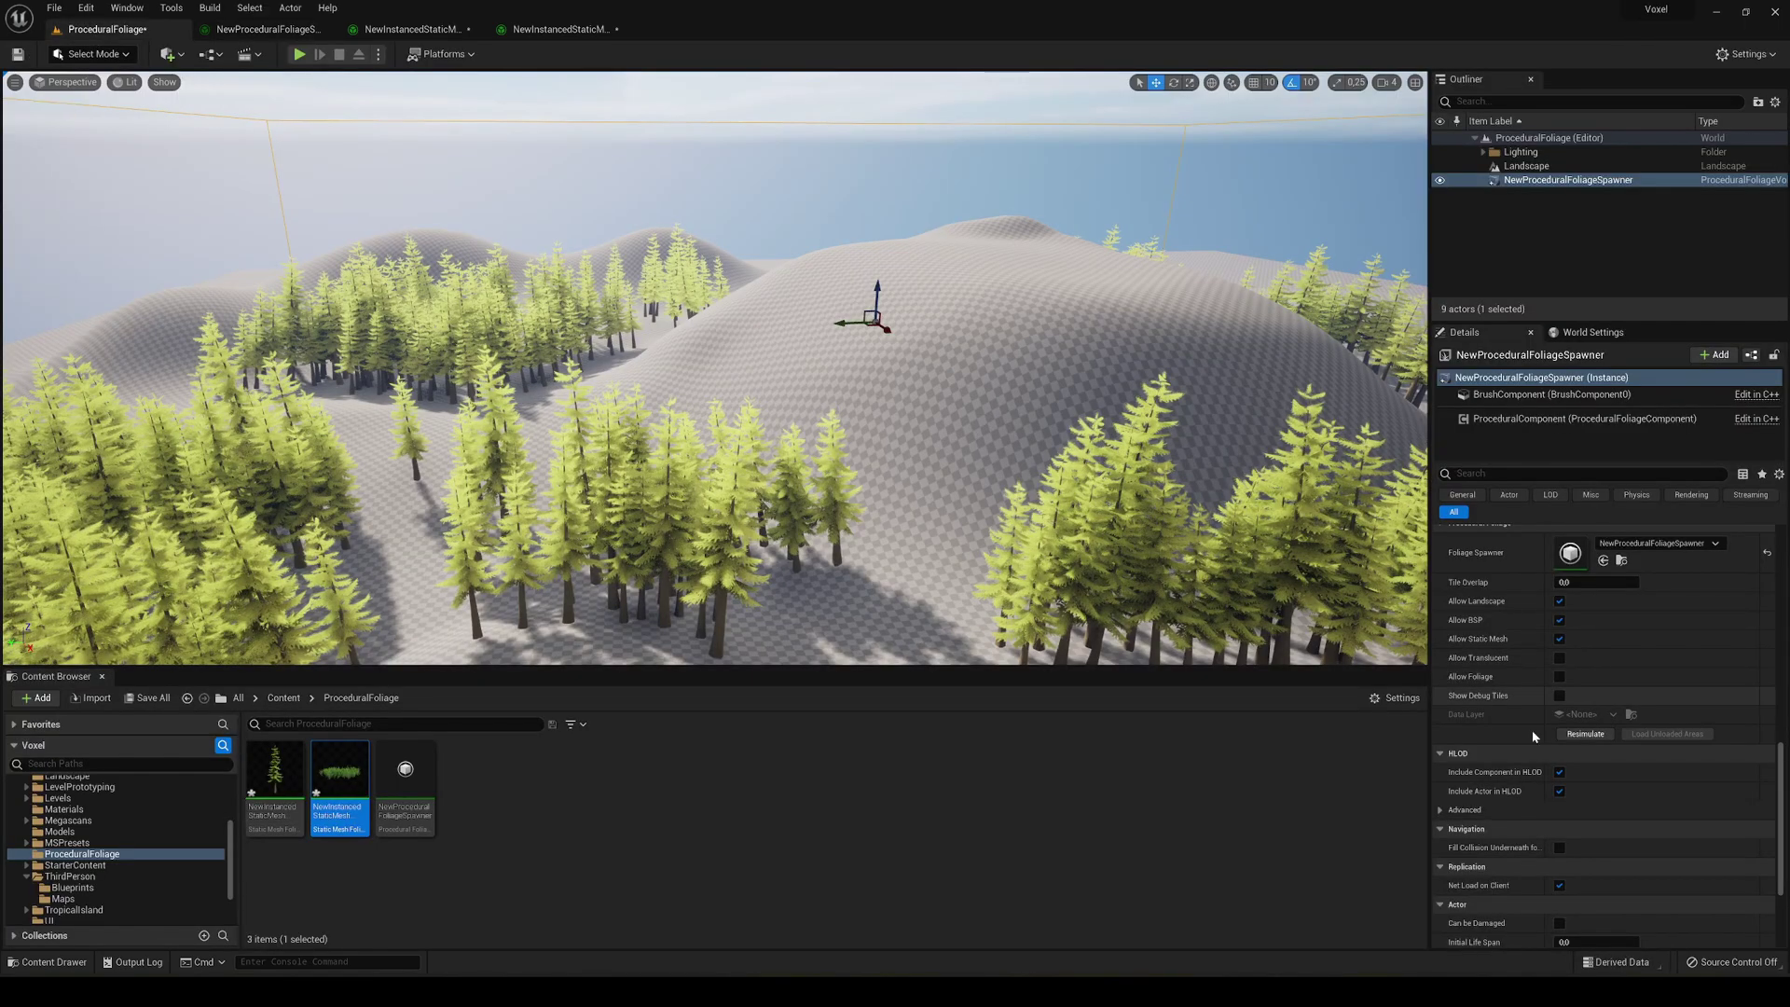
left_click(1585, 734)
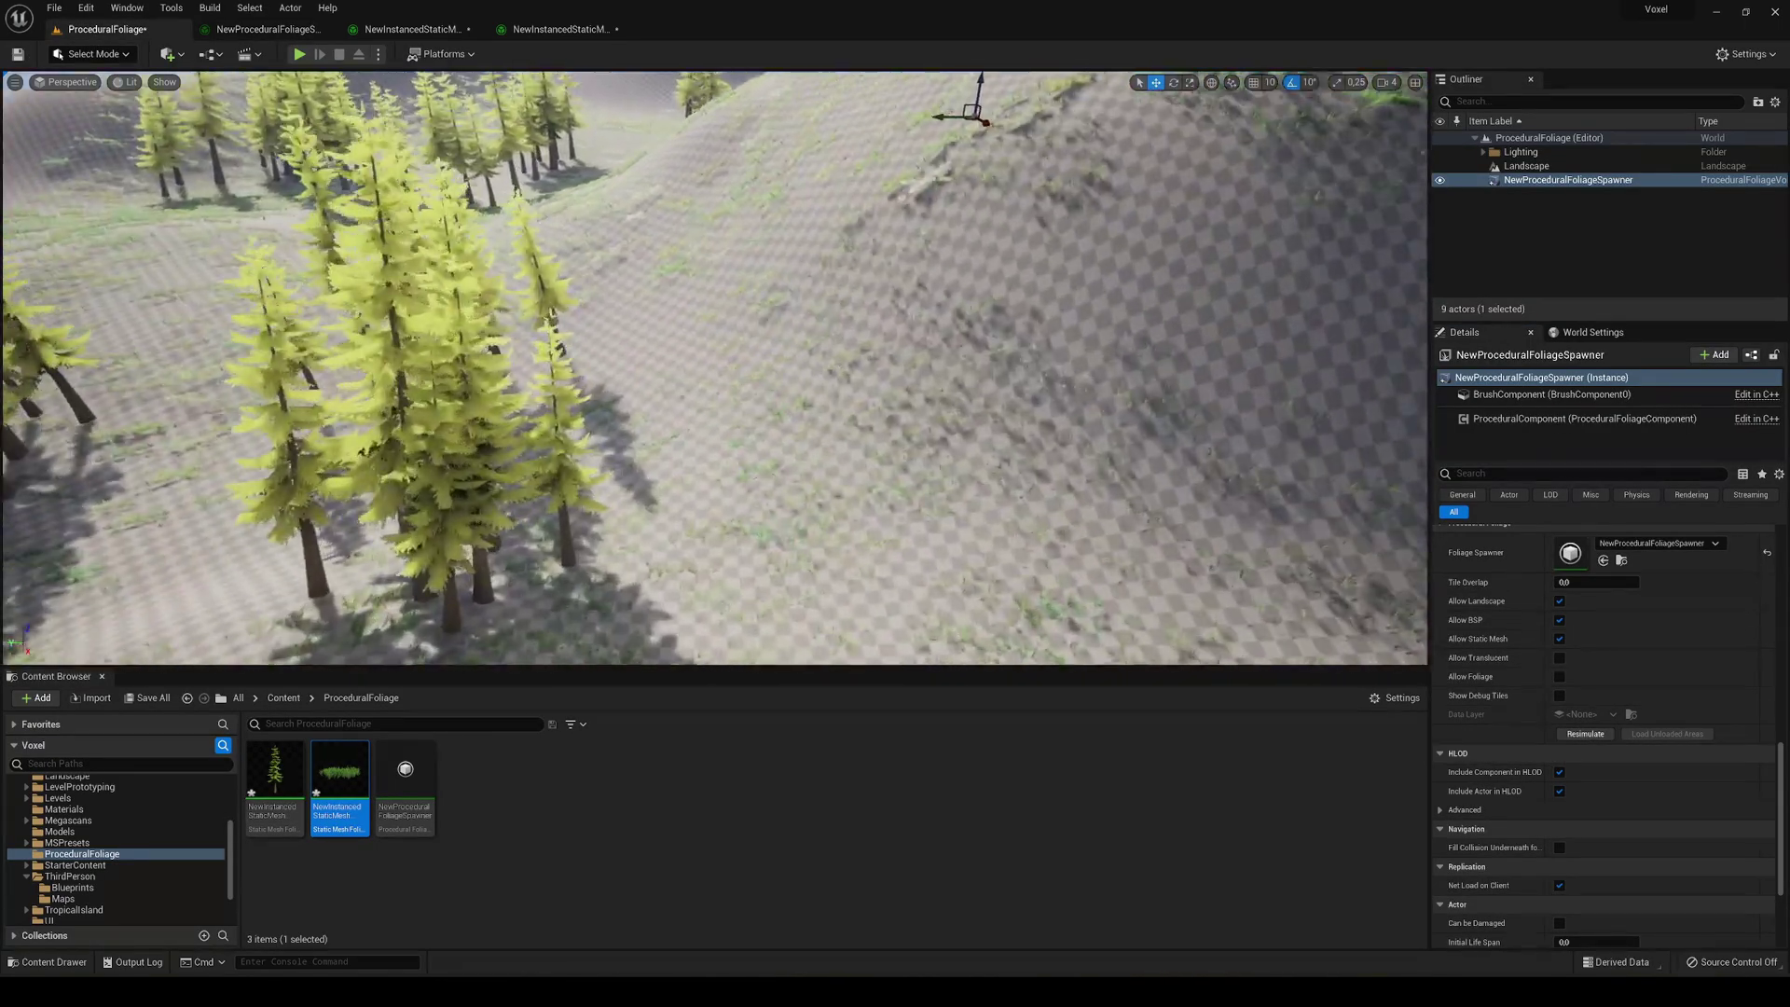
key("w")
right_click_drag(714, 368, 561, 337)
key("s")
key("w")
key("s")
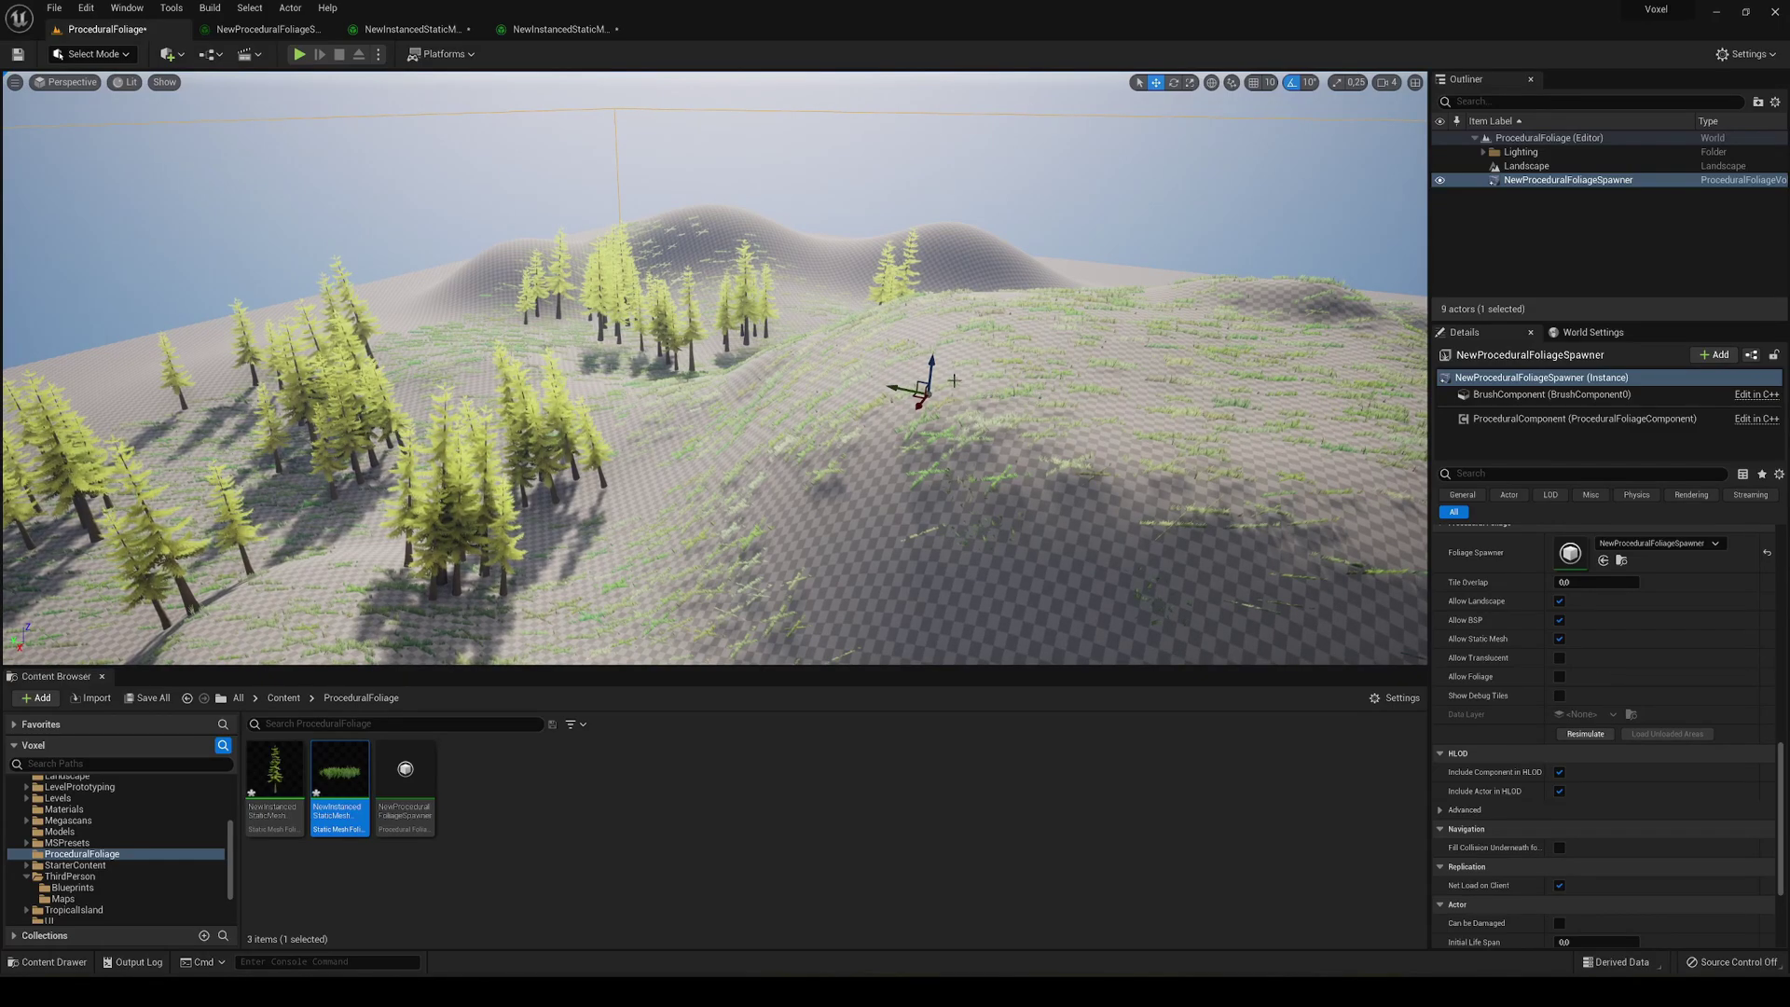
right_click_drag(841, 393, 858, 349)
key("w")
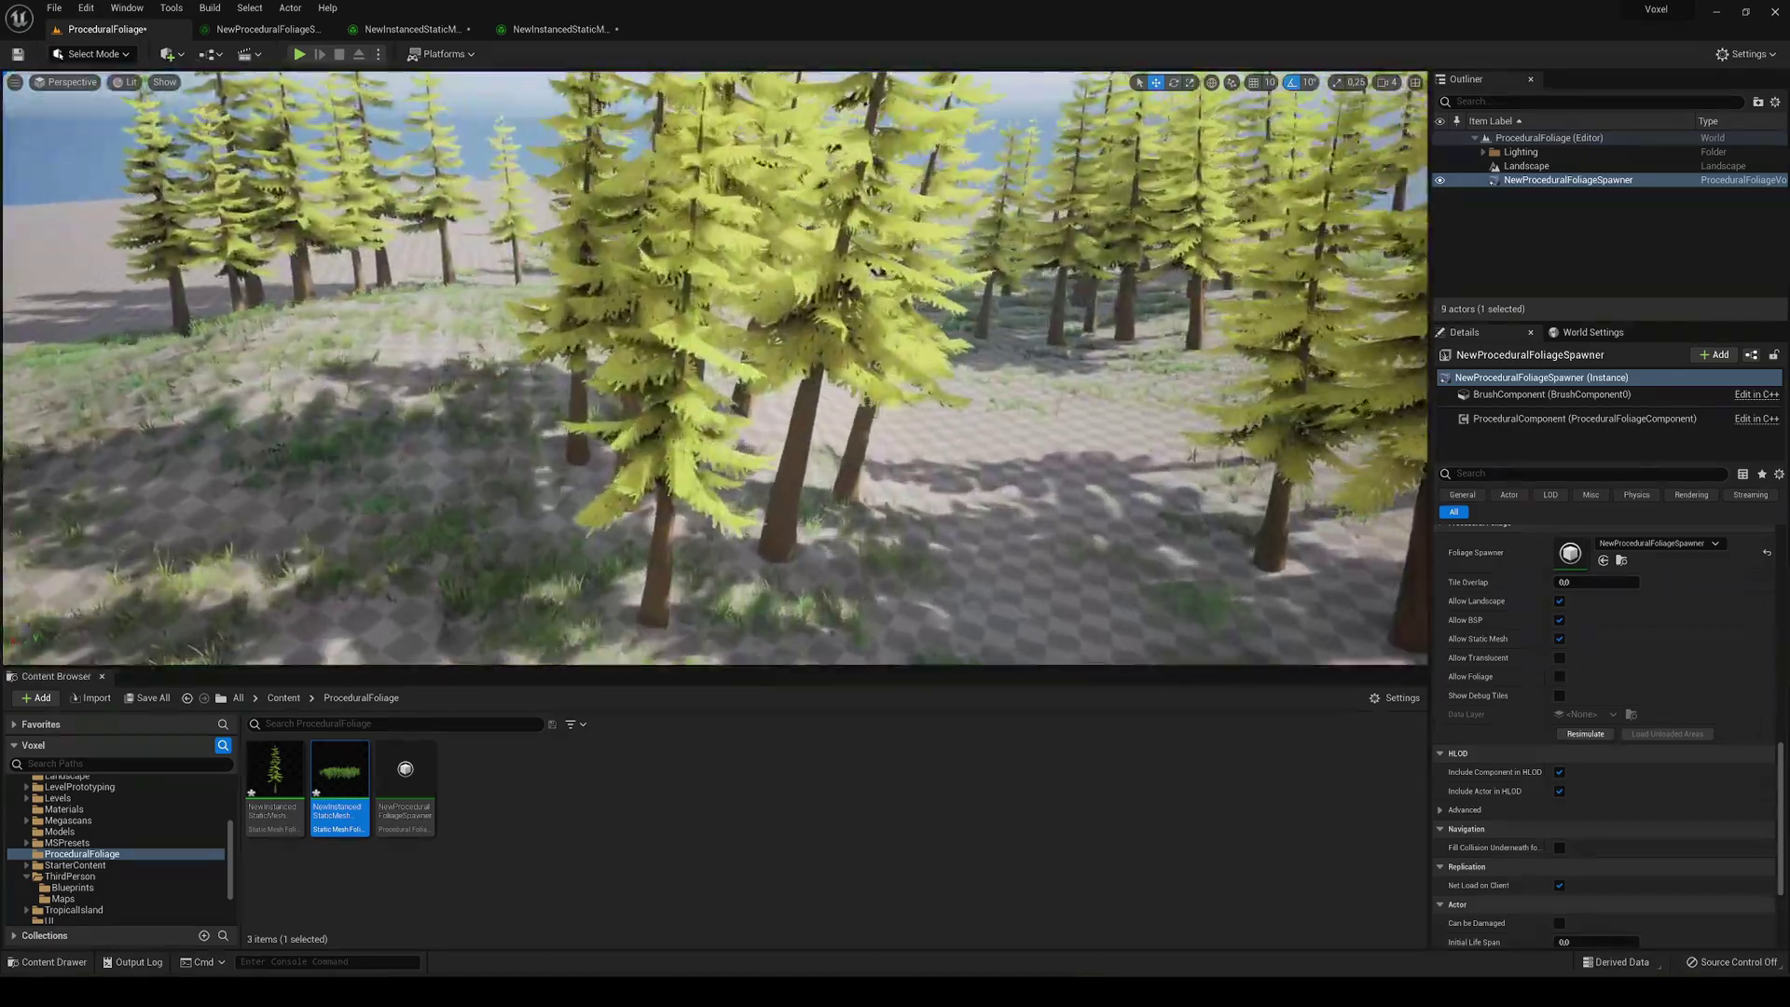